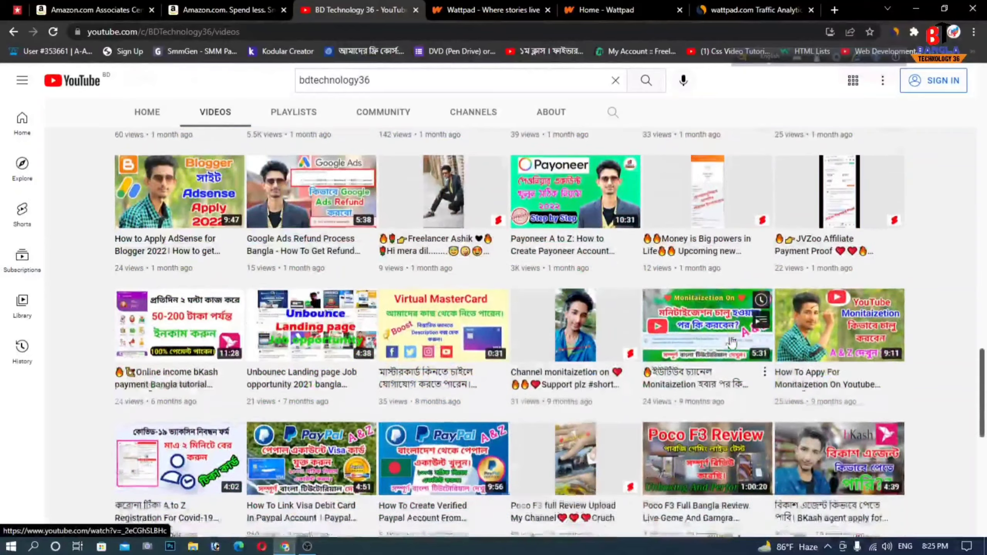
Step: Look through the uploaded videos of the BD Technology 36 YouTube channel
scroll(731, 342, "up", 5)
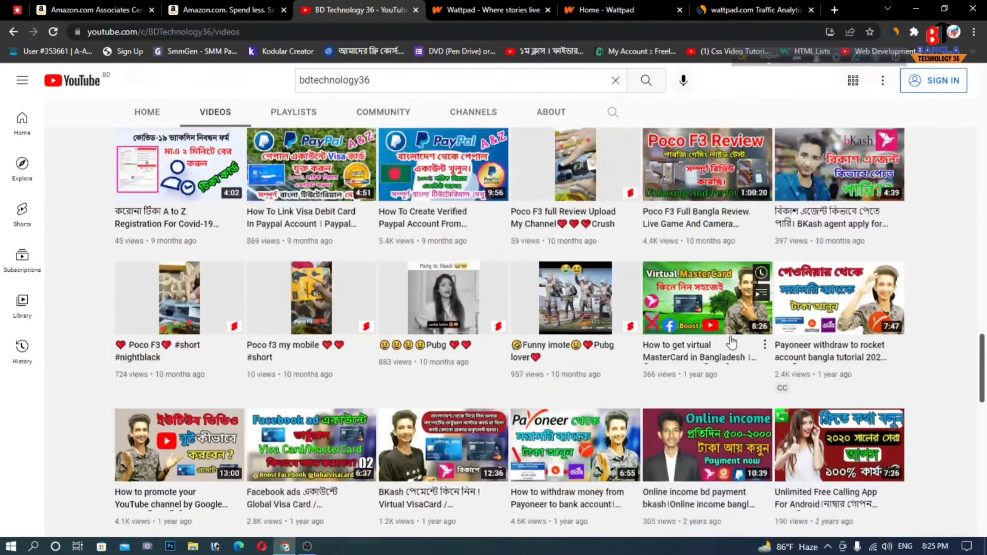
scroll(732, 342, "down", 20)
scroll(733, 343, "up", 20)
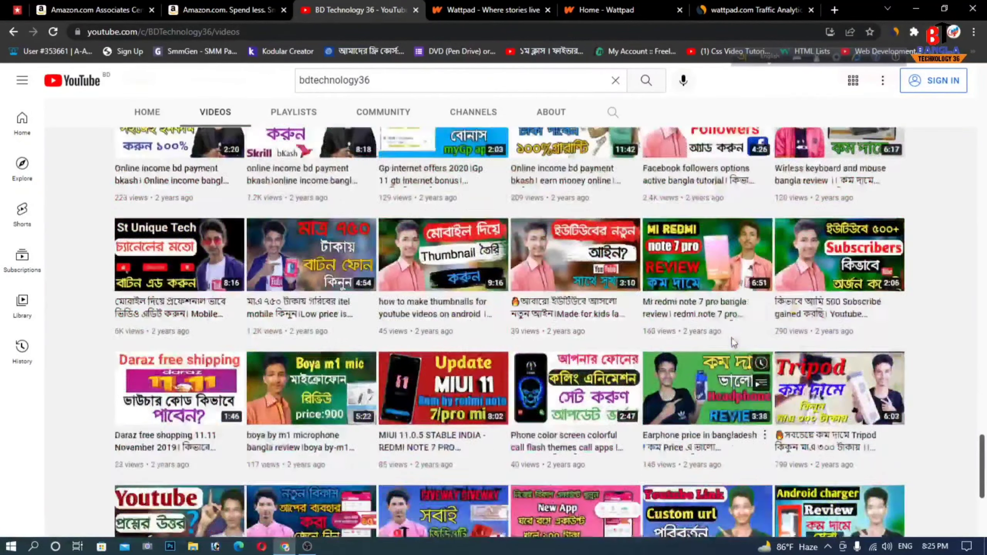
scroll(734, 344, "up", 15)
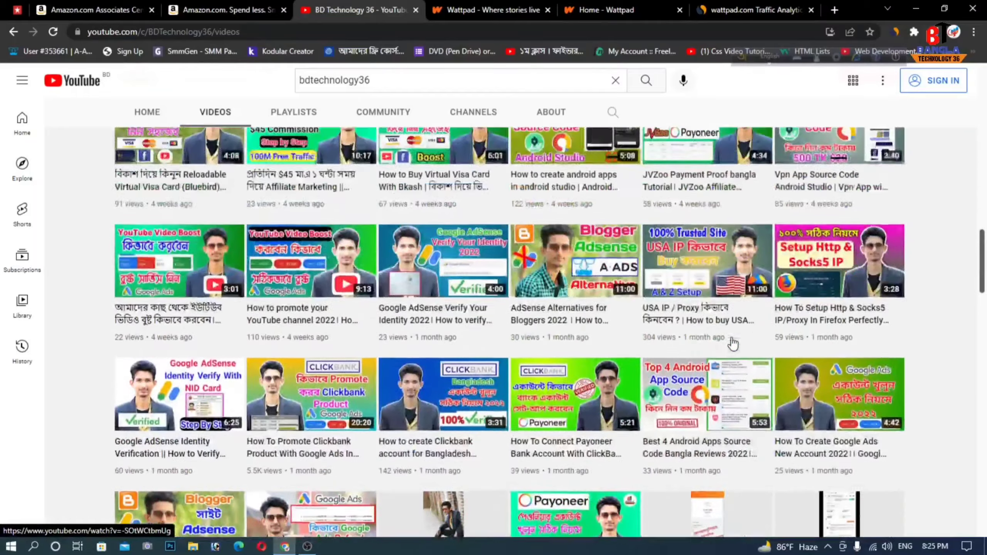
scroll(733, 344, "up", 12)
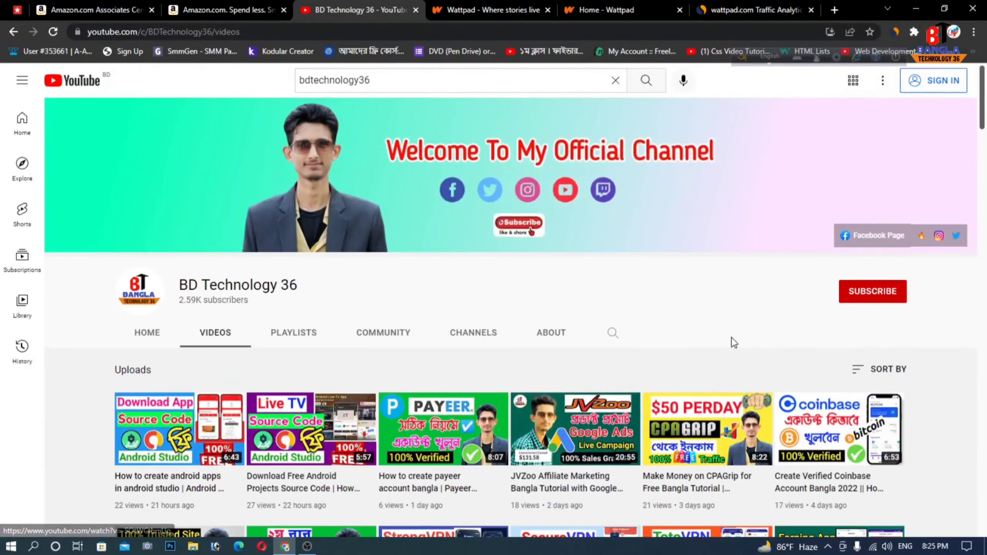
scroll(726, 344, "down", 6)
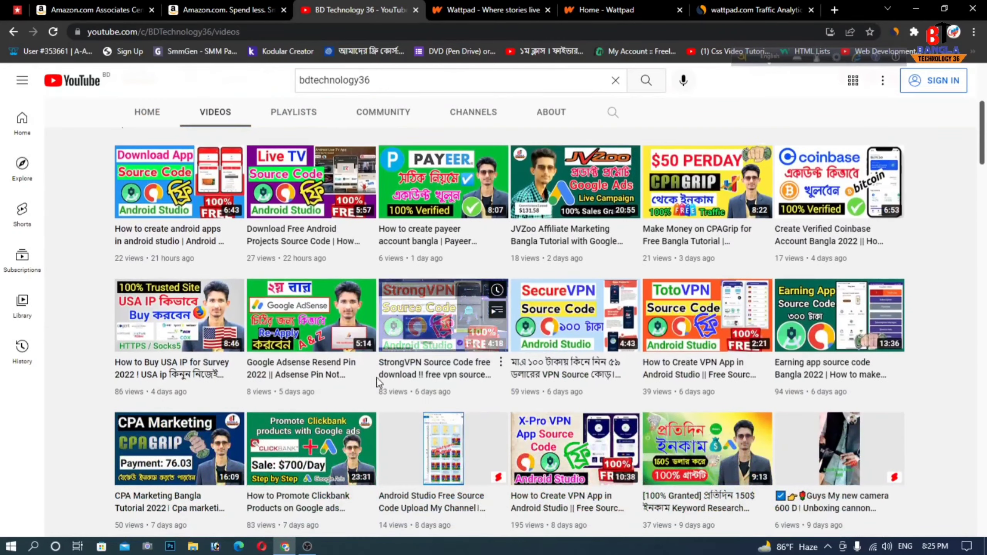
scroll(440, 420, "up", 5)
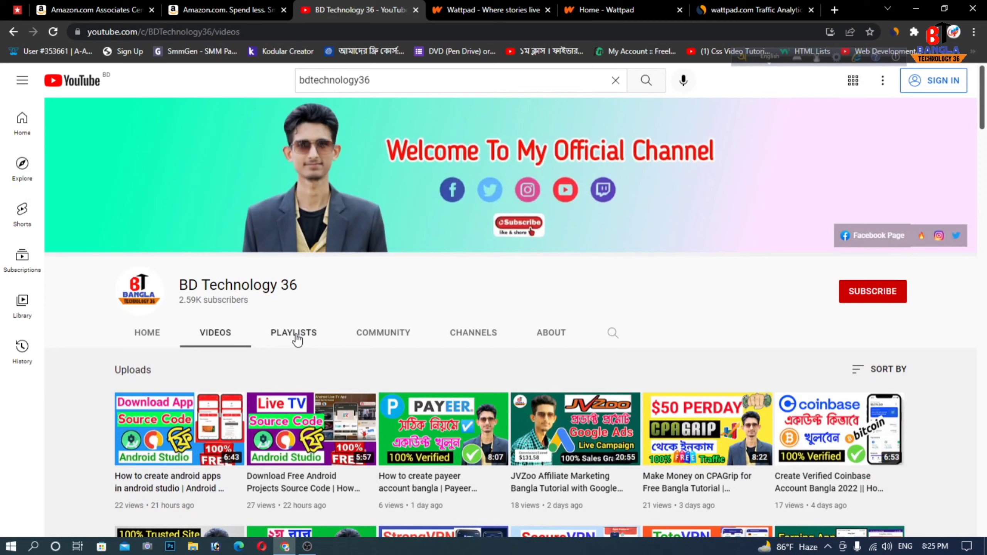
Step: View the channel's created playlists and return to its uploaded videos
left_click(295, 333)
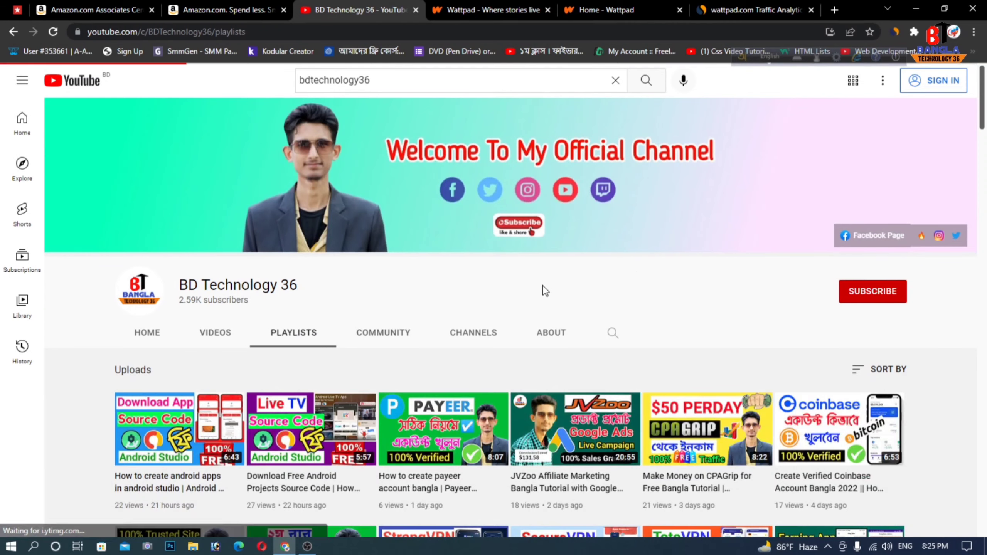
scroll(637, 272, "down", 2)
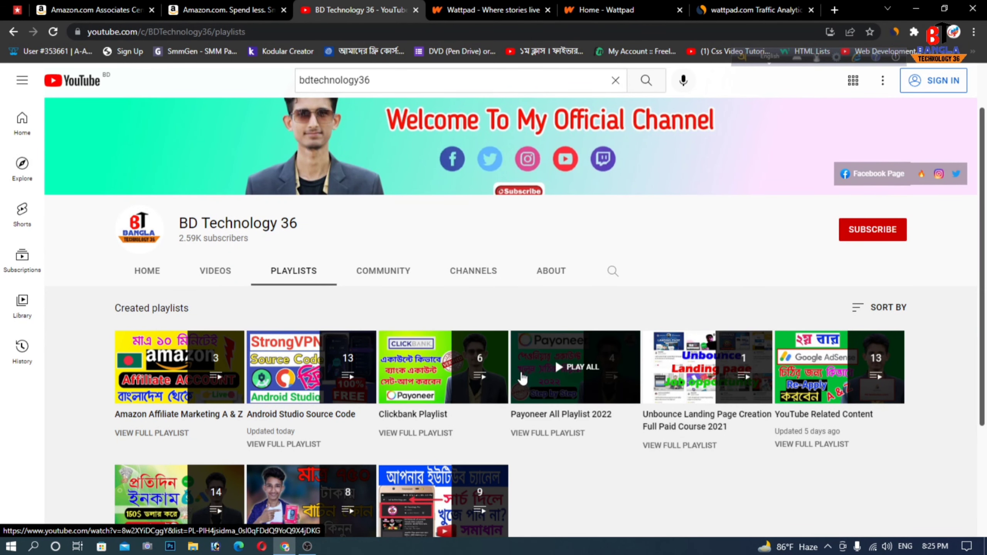
scroll(158, 316, "up", 2)
left_click(212, 333)
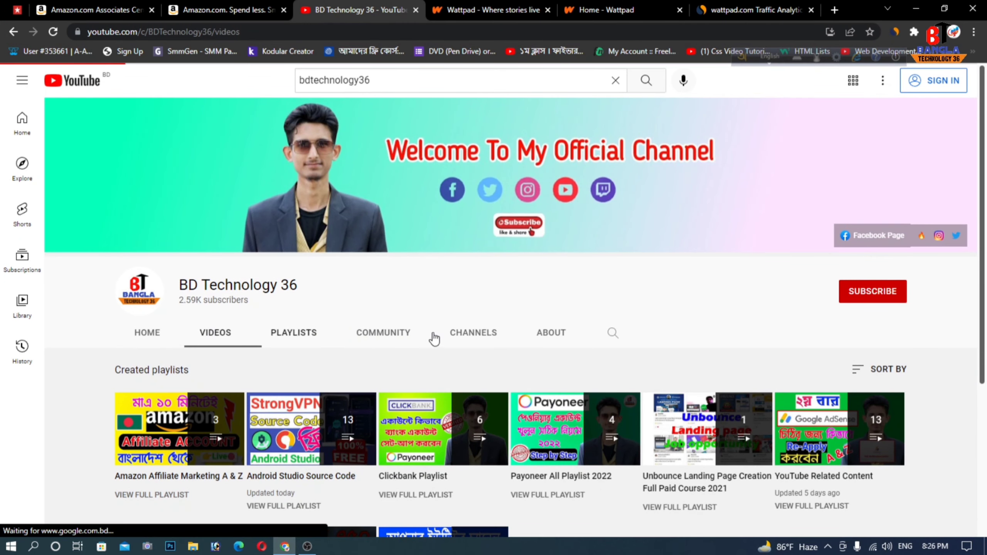
scroll(713, 330, "down", 3)
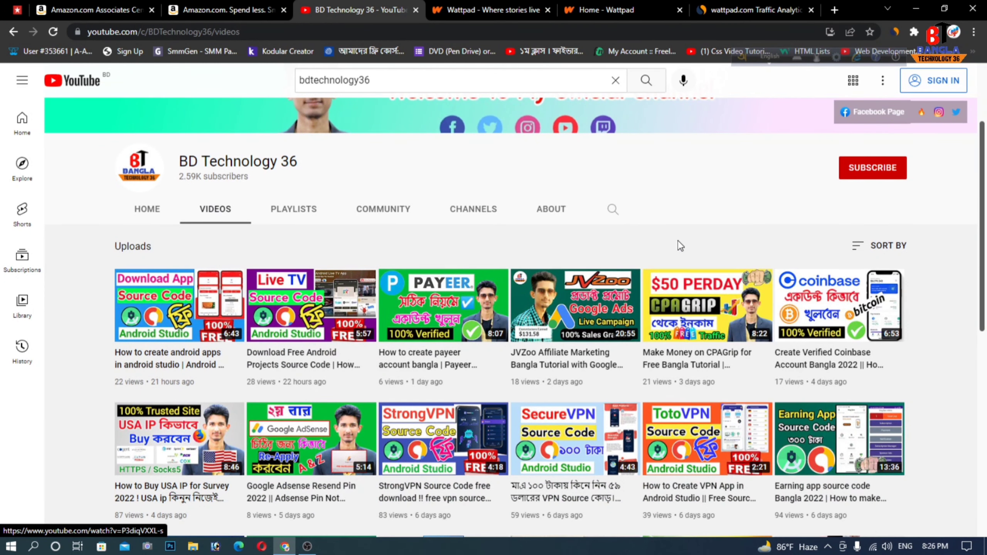
scroll(688, 230, "up", 2)
scroll(694, 240, "up", 2)
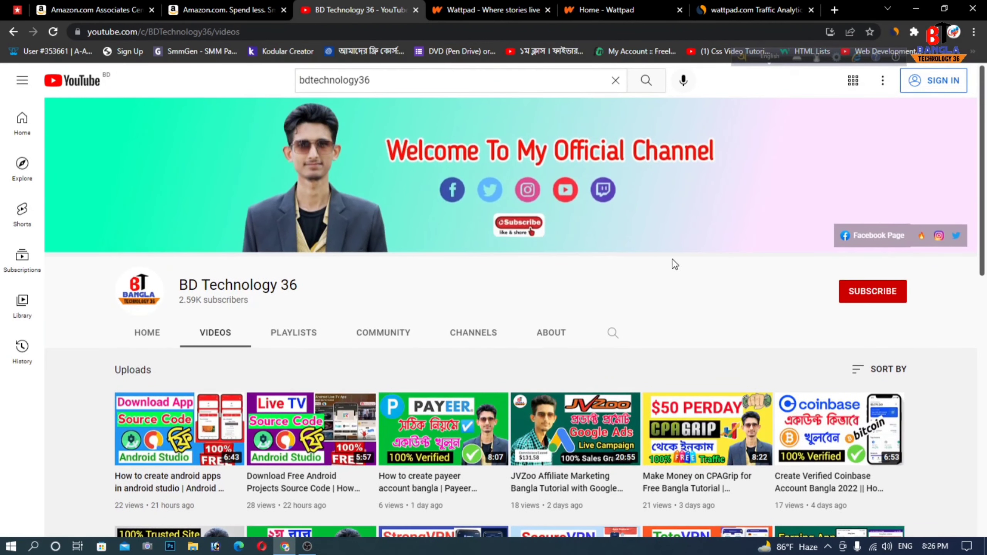
Step: Switch to the Similarweb report for wattpad.com and examine its total visits, pages per visit and average visit duration
left_click(729, 3)
scroll(266, 345, "down", 2)
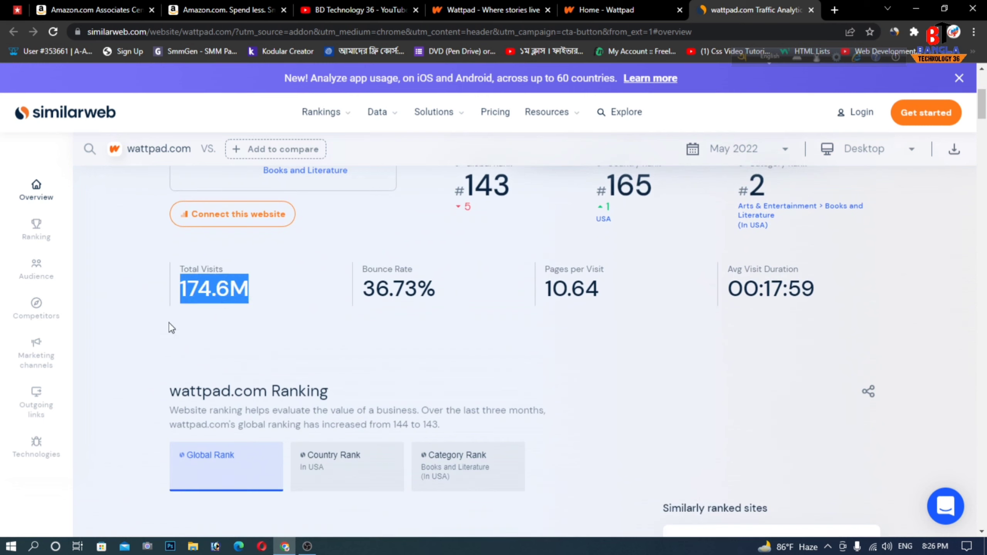
left_click(186, 291)
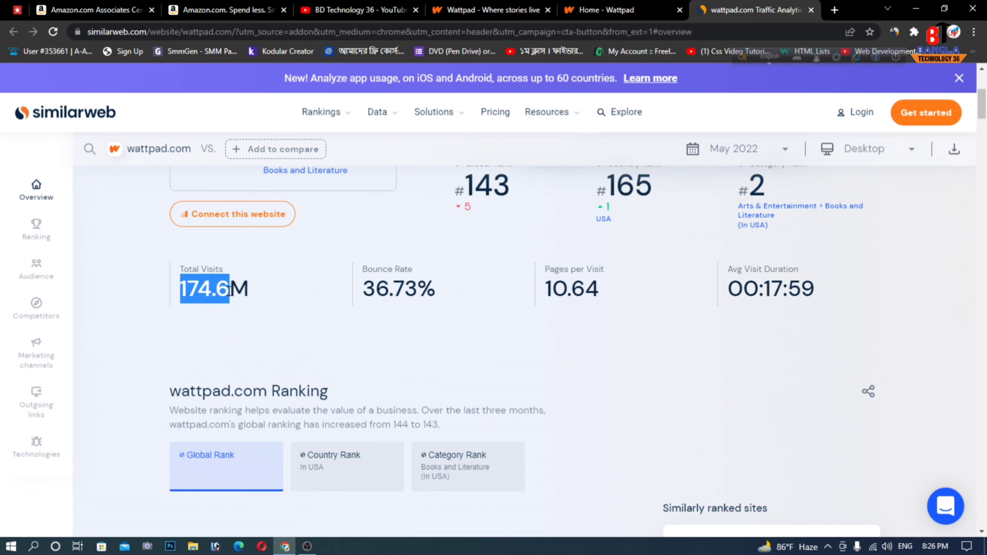
left_click(250, 295)
left_click_drag(252, 290, 168, 289)
left_click(220, 288)
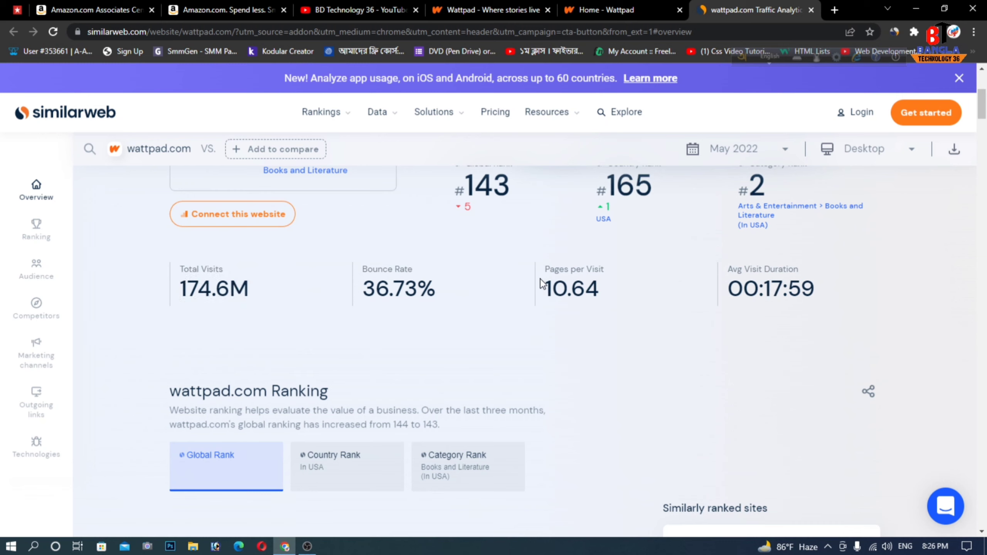
mouse_move(546, 279)
left_click_drag(546, 279, 587, 281)
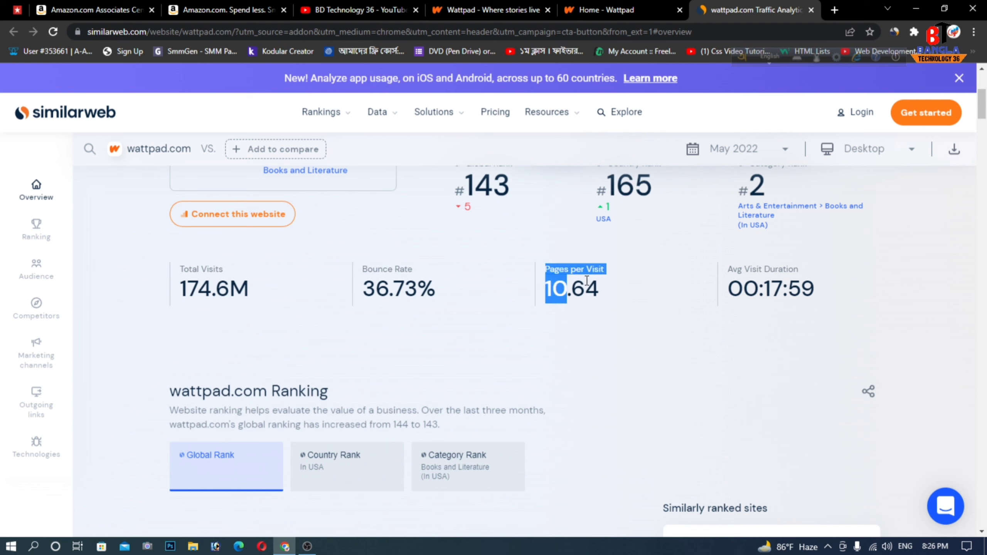
left_click_drag(726, 290, 832, 286)
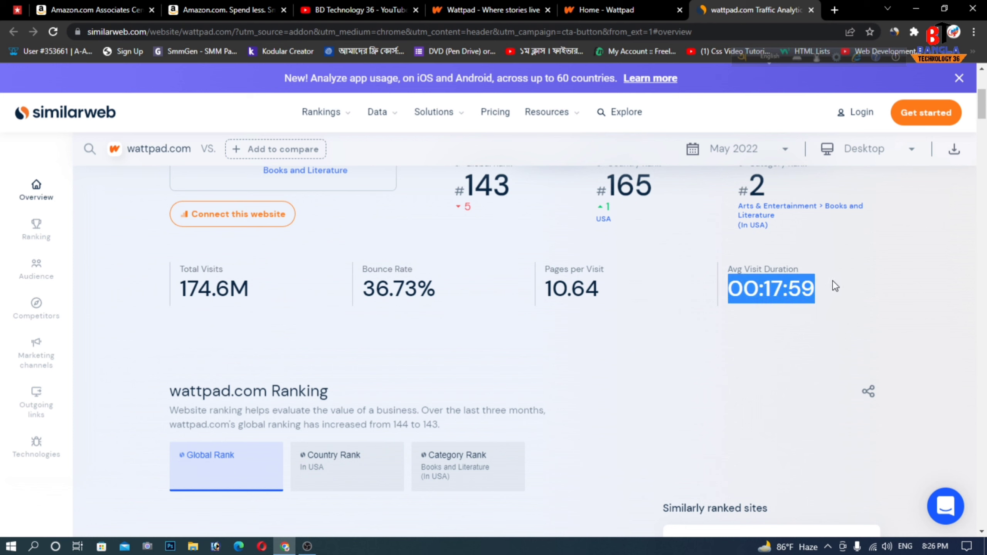
left_click(775, 287)
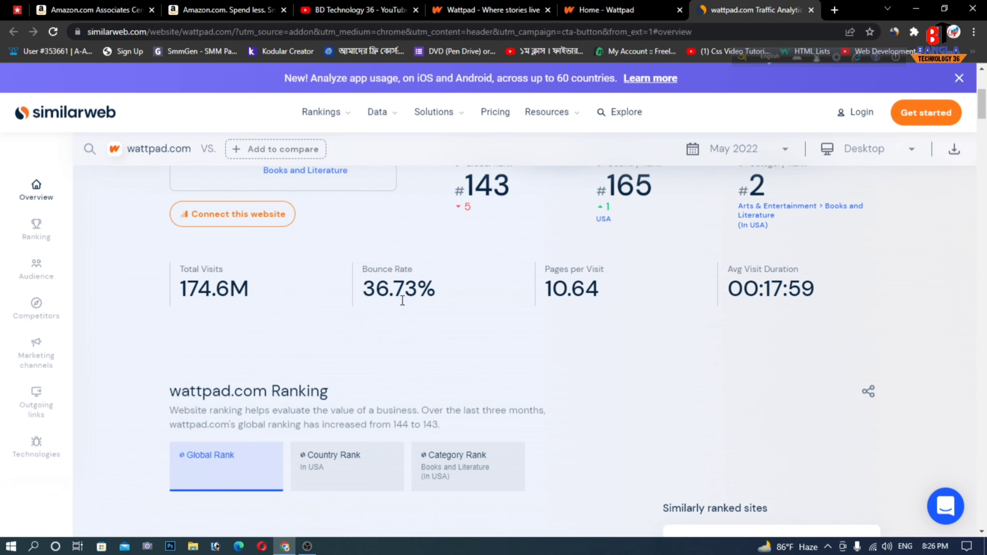
Step: Examine wattpad.com's ranking, traffic and engagement, and its top visitor countries in the Similarweb report
scroll(562, 316, "down", 10)
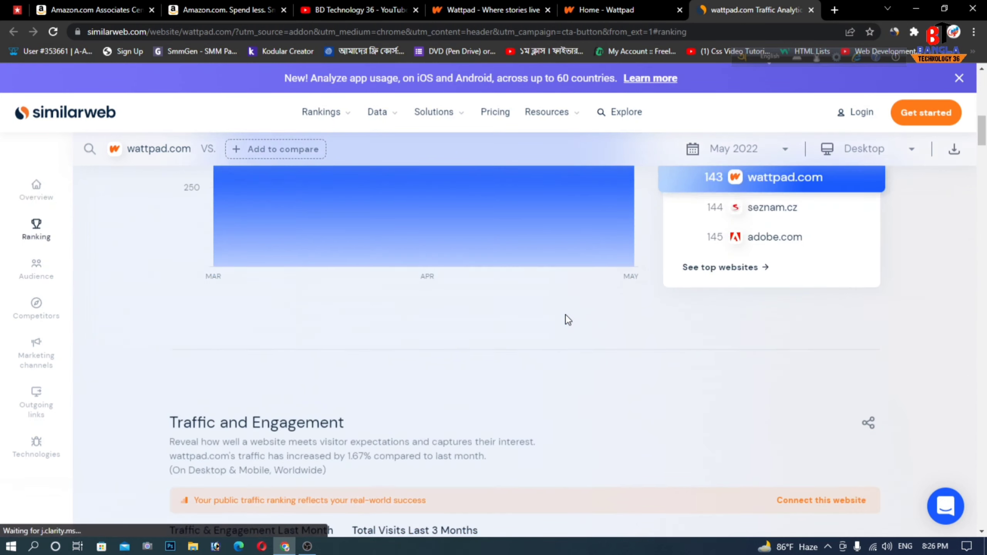
scroll(565, 316, "down", 3)
scroll(566, 315, "up", 3)
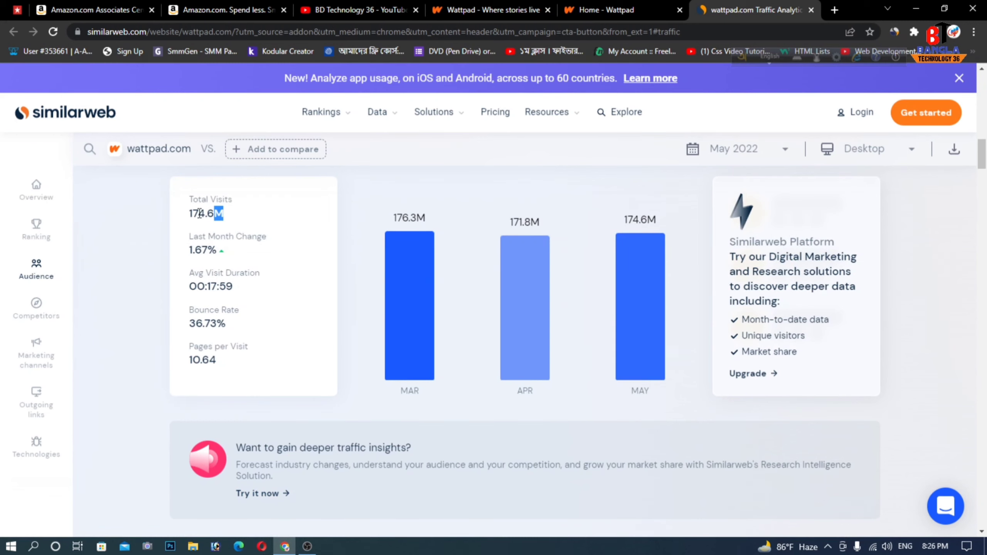
left_click(269, 209)
scroll(348, 241, "down", 10)
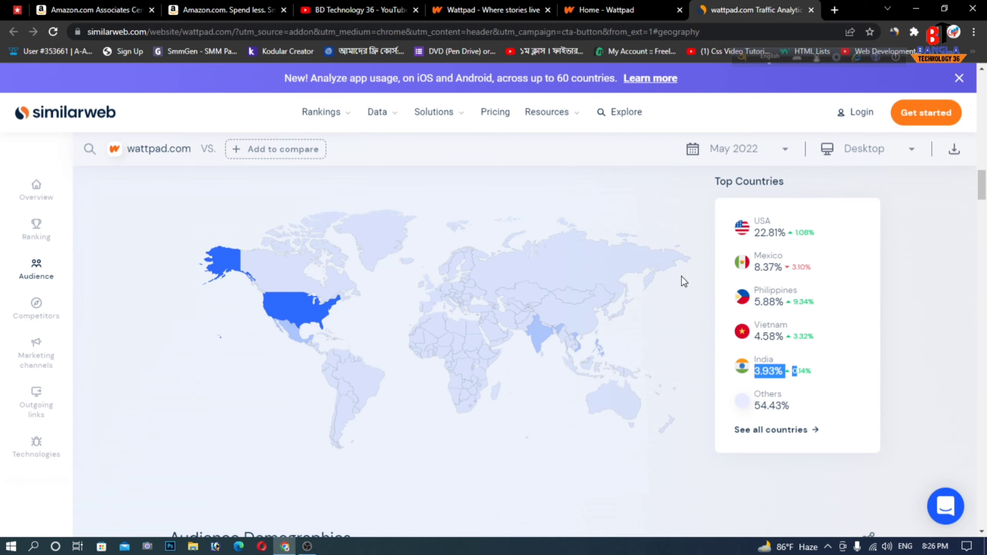
scroll(684, 279, "up", 2)
left_click(725, 290)
scroll(731, 348, "down", 3)
scroll(432, 355, "up", 3)
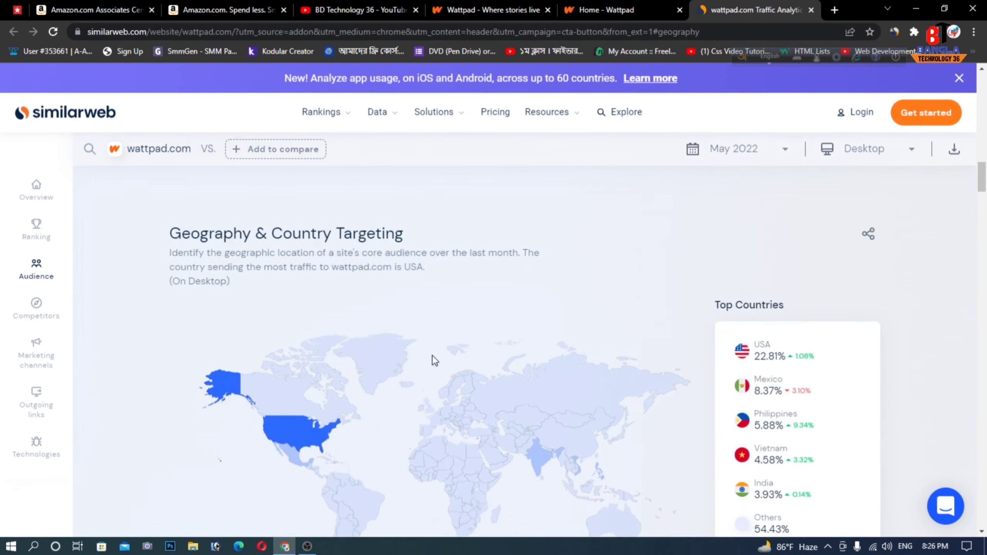
Step: Return to the wattpad.com overview and highlight the row of visit and engagement metrics
scroll(431, 354, "up", 15)
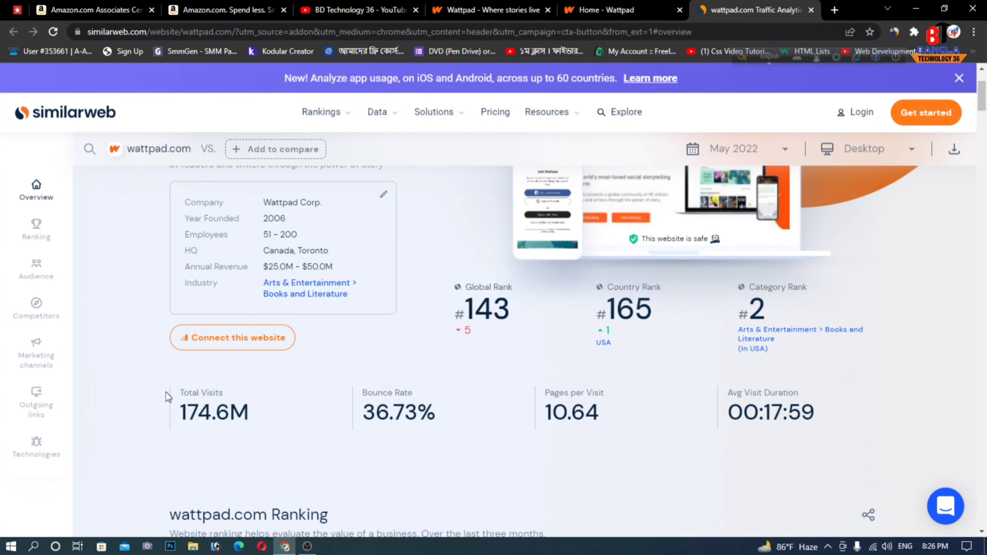
scroll(167, 391, "down", 2)
left_click_drag(168, 350, 868, 335)
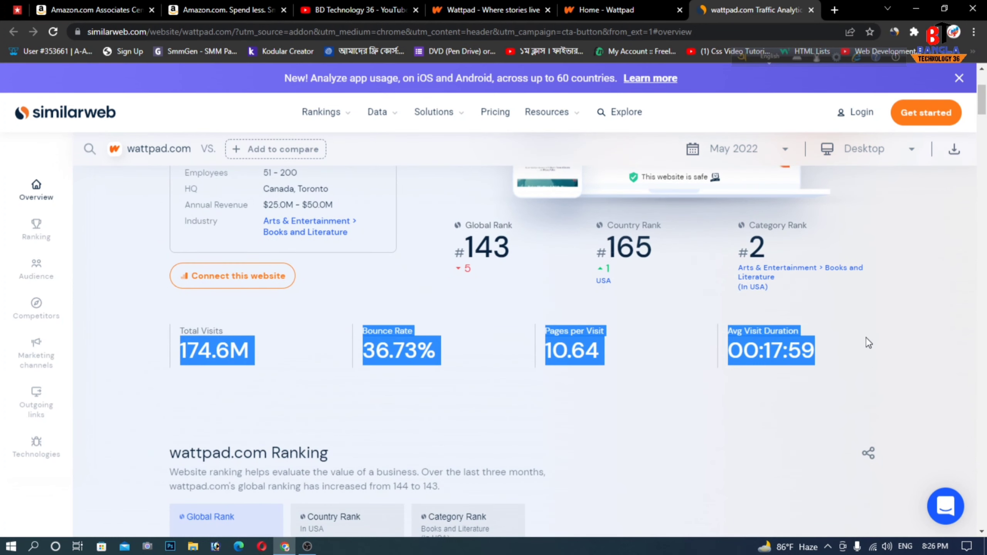
left_click(847, 352)
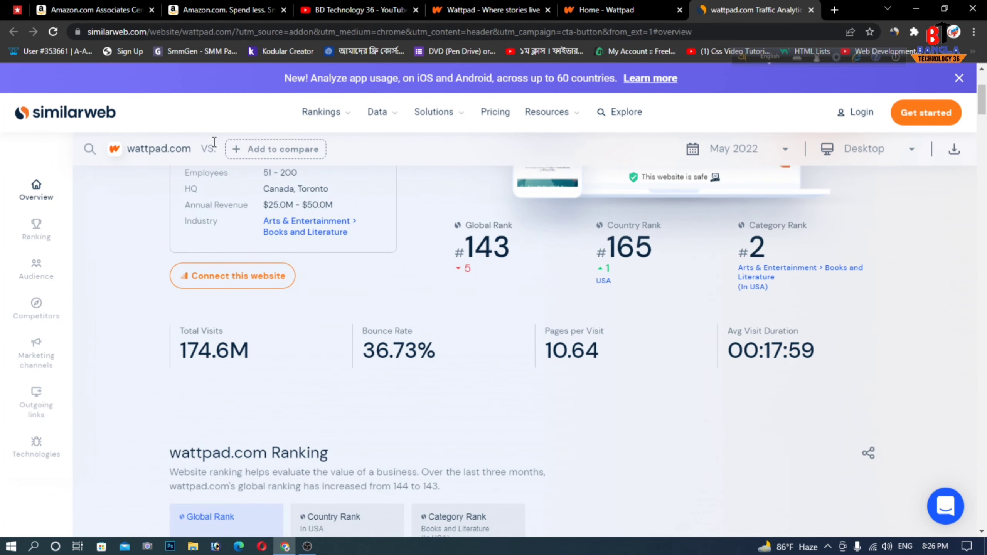
Step: Switch to Amazon Associates and review the home page with its earnings overview and monthly summary
left_click(79, 9)
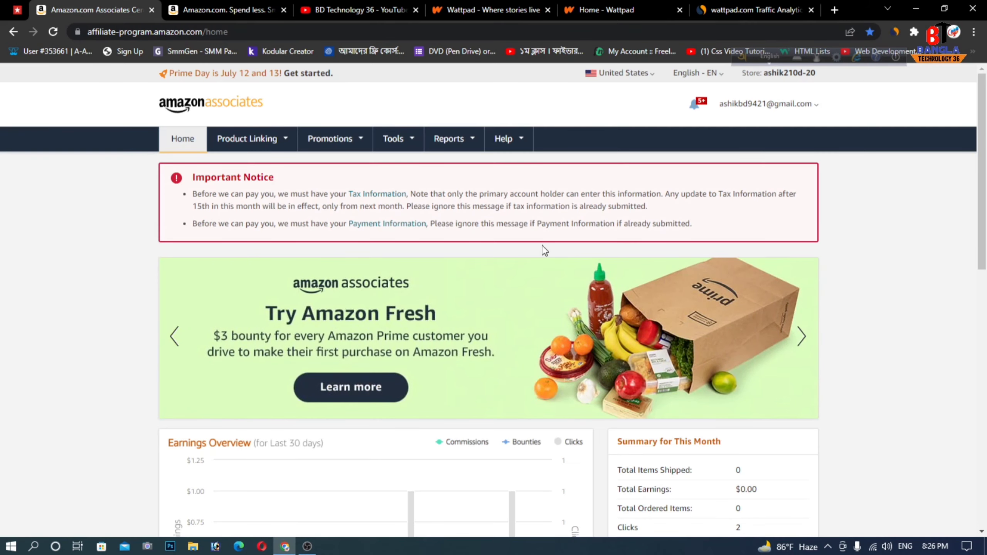
scroll(541, 310, "down", 5)
scroll(517, 308, "down", 5)
scroll(496, 303, "up", 10)
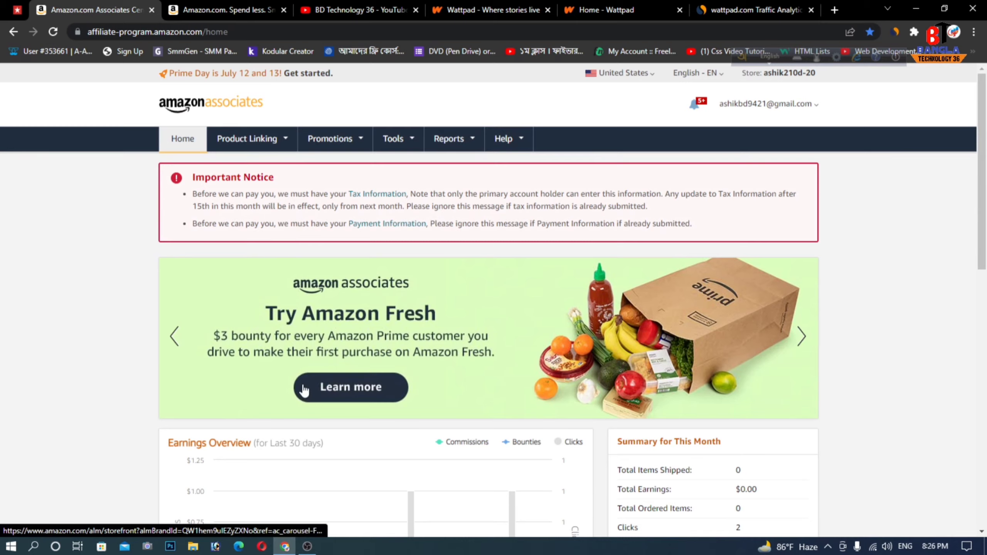
scroll(290, 374, "down", 5)
scroll(273, 351, "up", 1)
scroll(272, 346, "down", 1)
scroll(275, 350, "up", 5)
Step: Switch to the BD Technology 36 YouTube channel and locate the video about creating an Amazon affiliate account
left_click(334, 8)
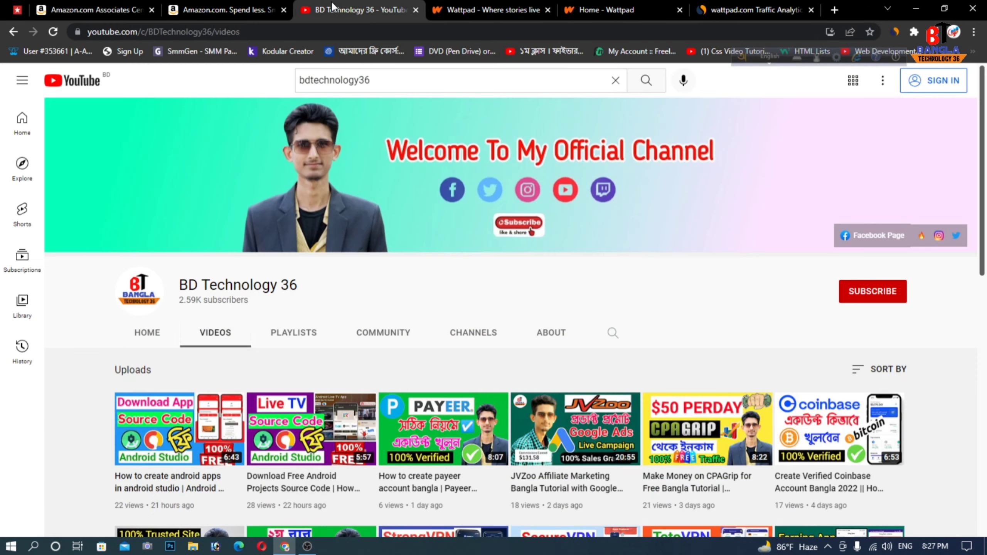
scroll(411, 303, "down", 10)
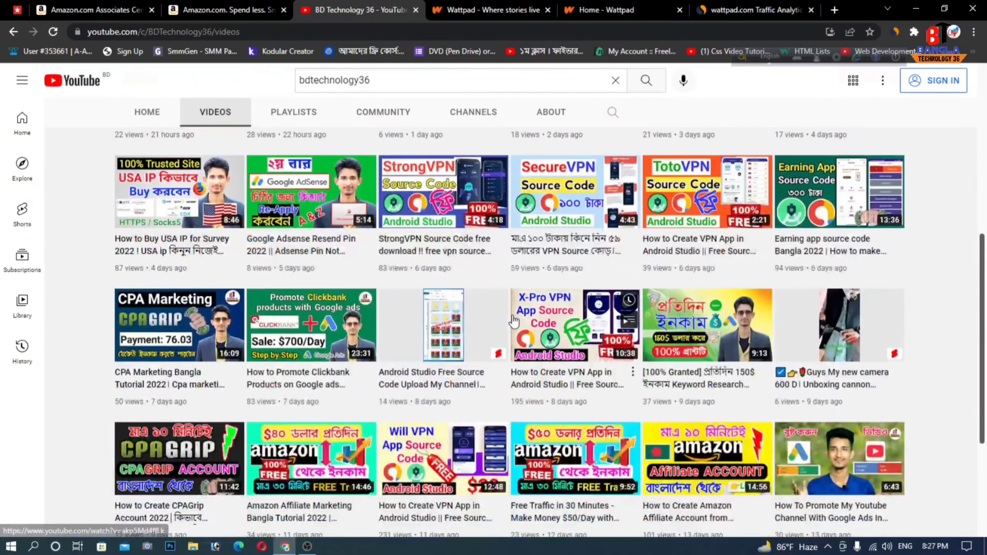
scroll(513, 321, "down", 2)
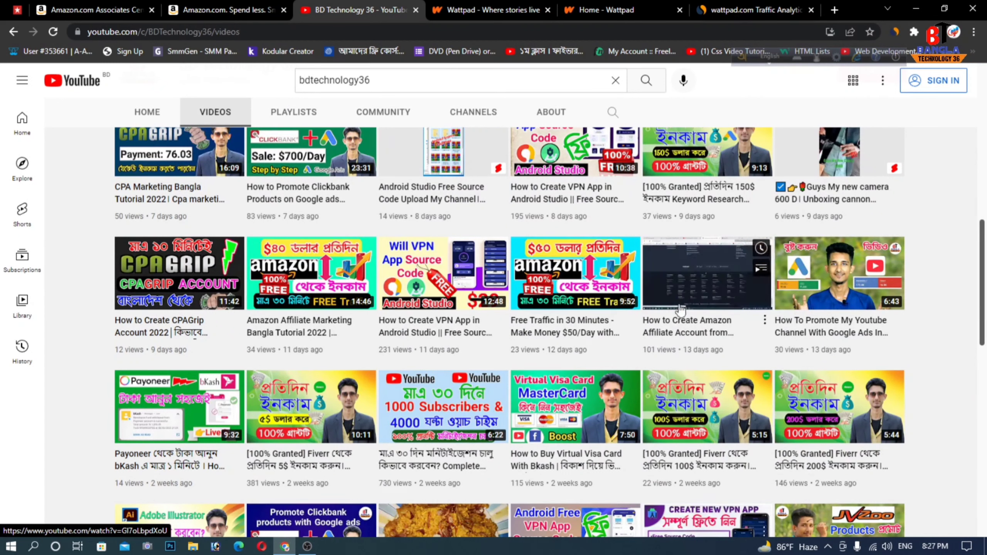
mouse_move(688, 284)
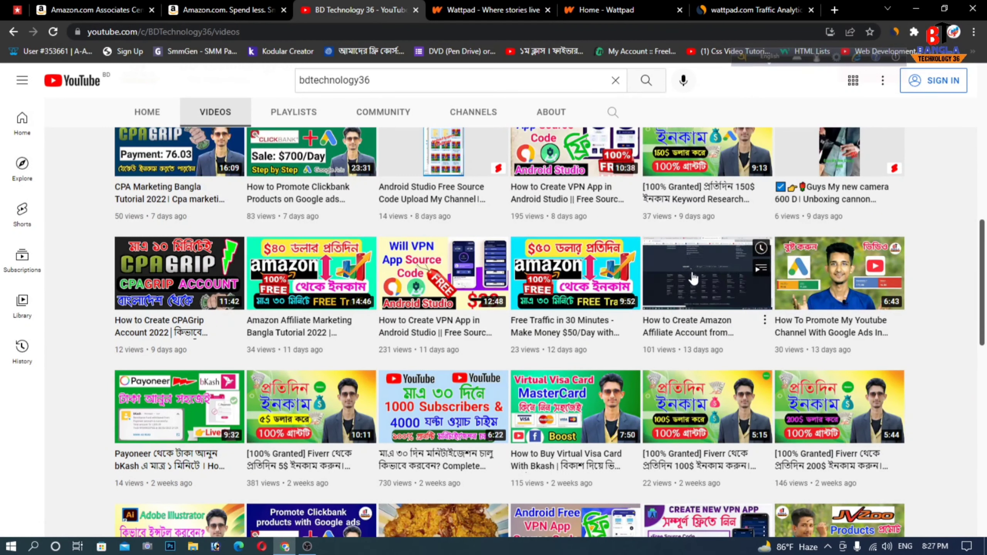
scroll(348, 119, "up", 10)
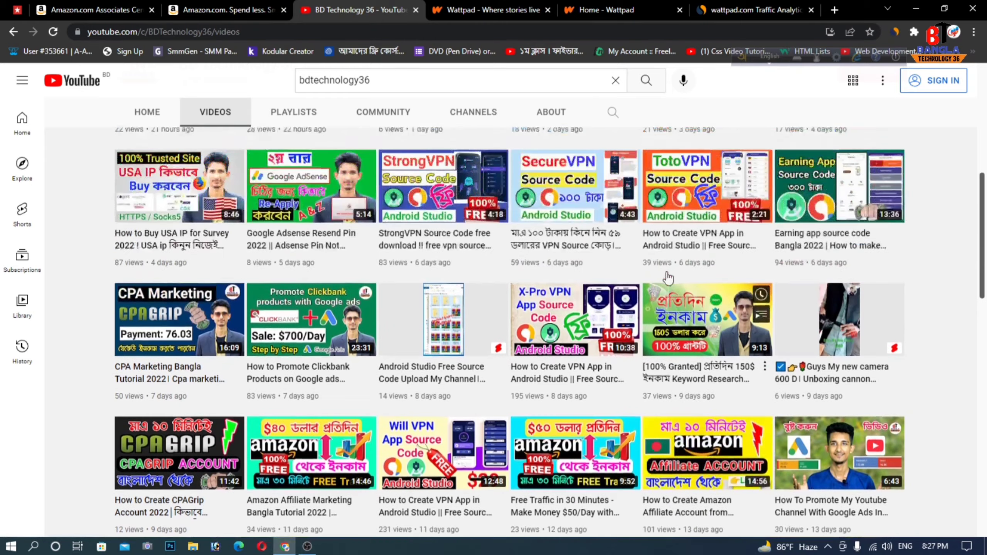
scroll(348, 119, "up", 1)
Step: Open the SiteStripe tool page in Amazon Associates, and reload the Amazon.com storefront in its own tab
left_click(91, 9)
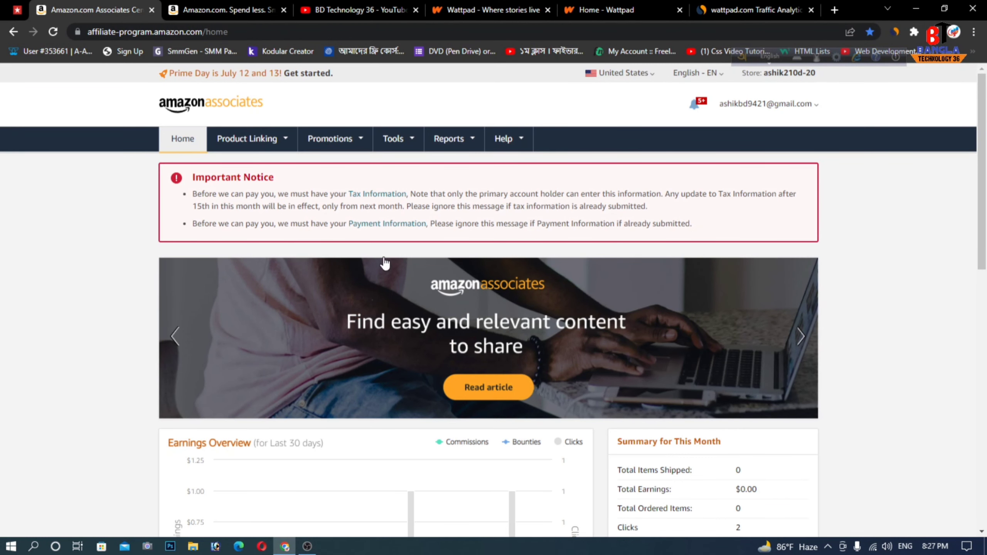
mouse_move(396, 140)
left_click(395, 169)
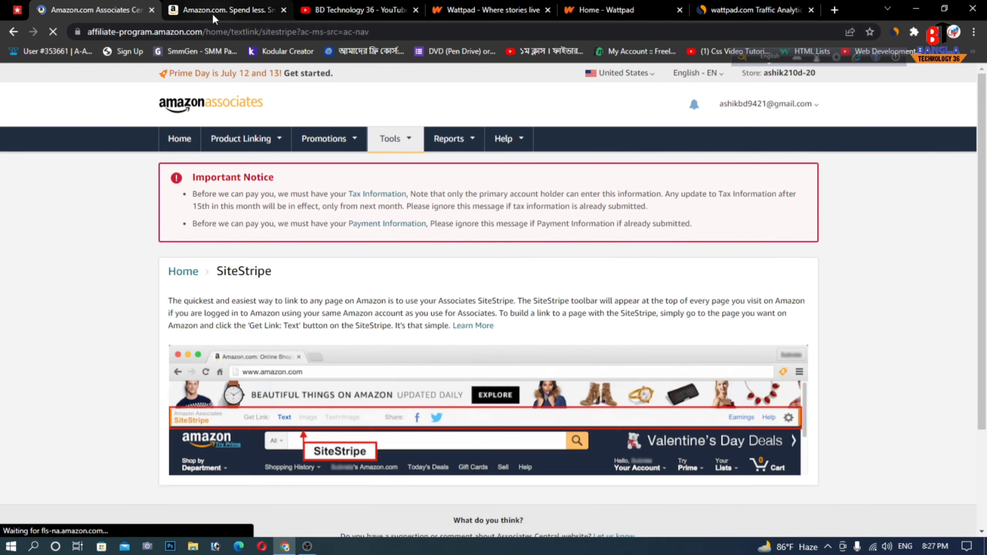
left_click(220, 12)
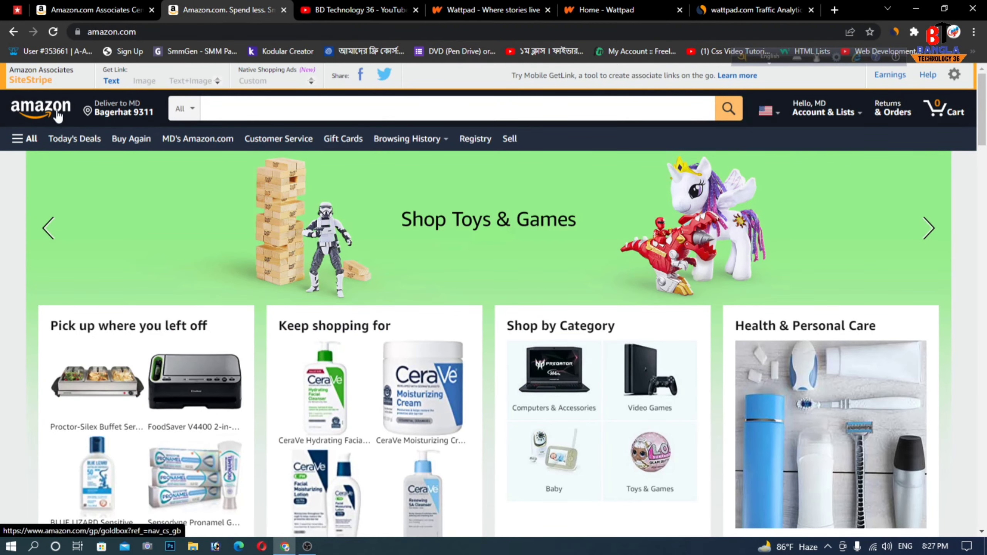
left_click(53, 32)
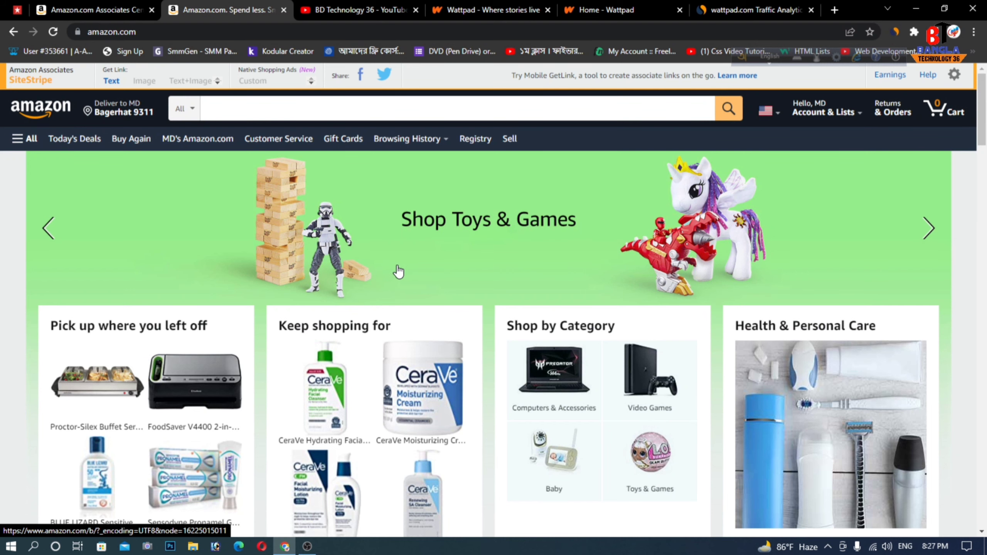
Step: Search Amazon for "action movies" across all departments
scroll(344, 295, "down", 4)
scroll(369, 304, "up", 4)
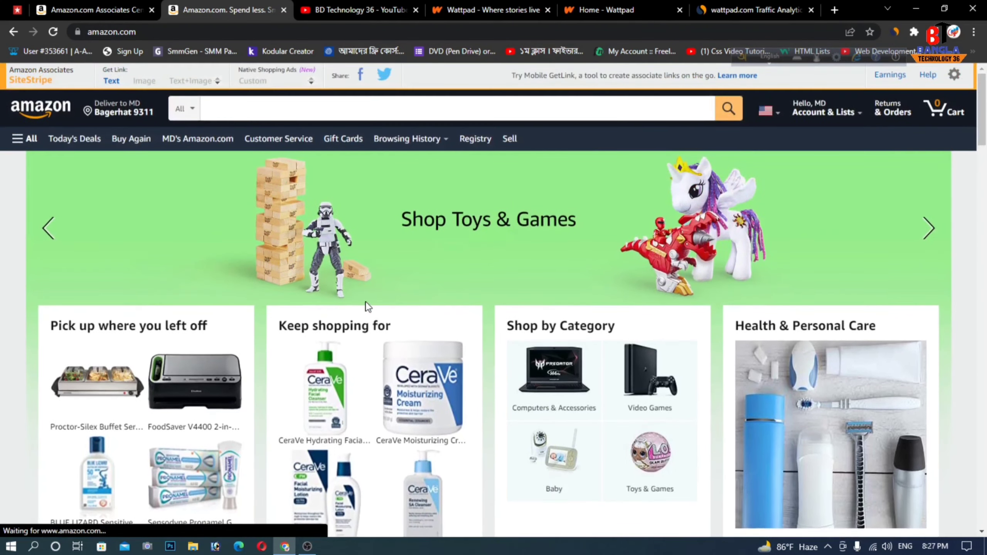
scroll(368, 296, "down", 2)
scroll(311, 268, "up", 2)
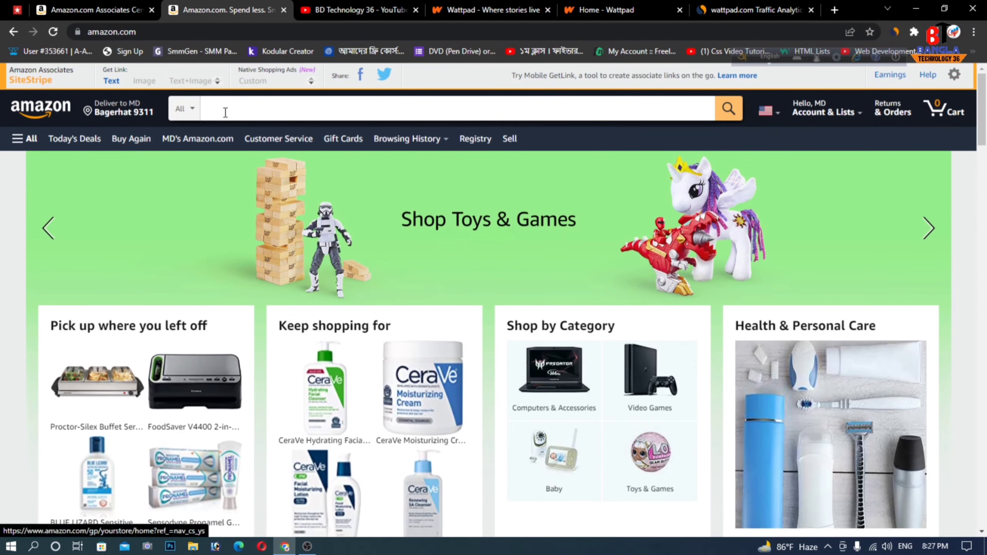
left_click(235, 108)
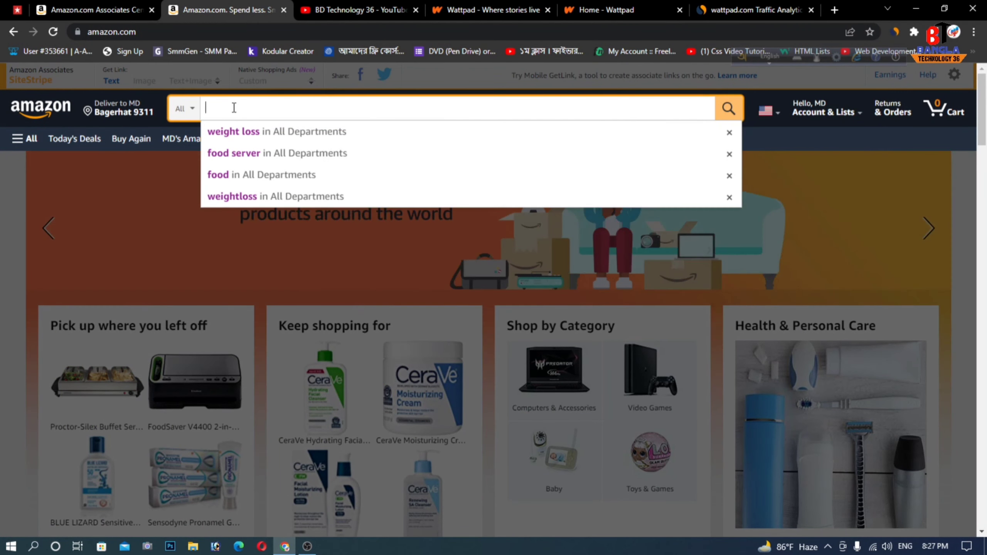
type("a")
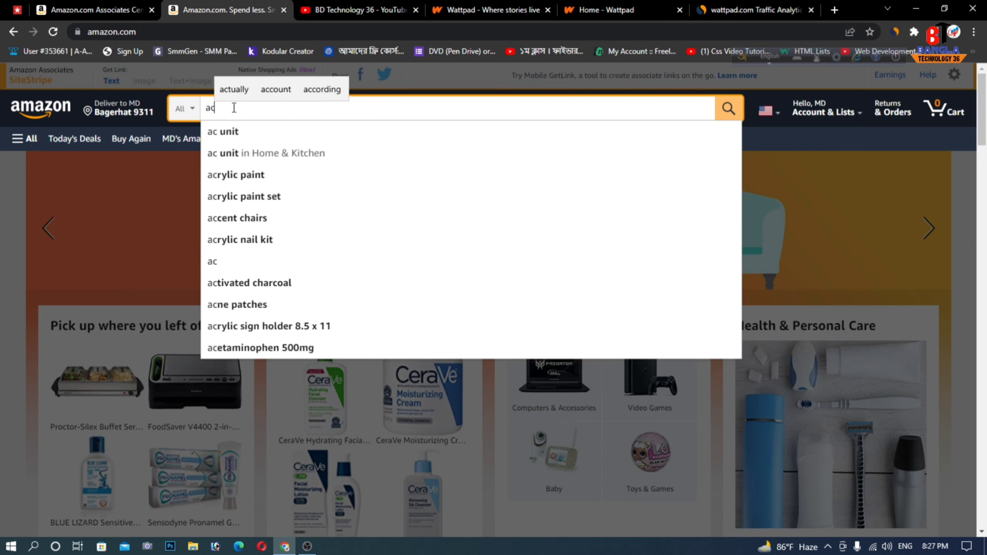
type("ction")
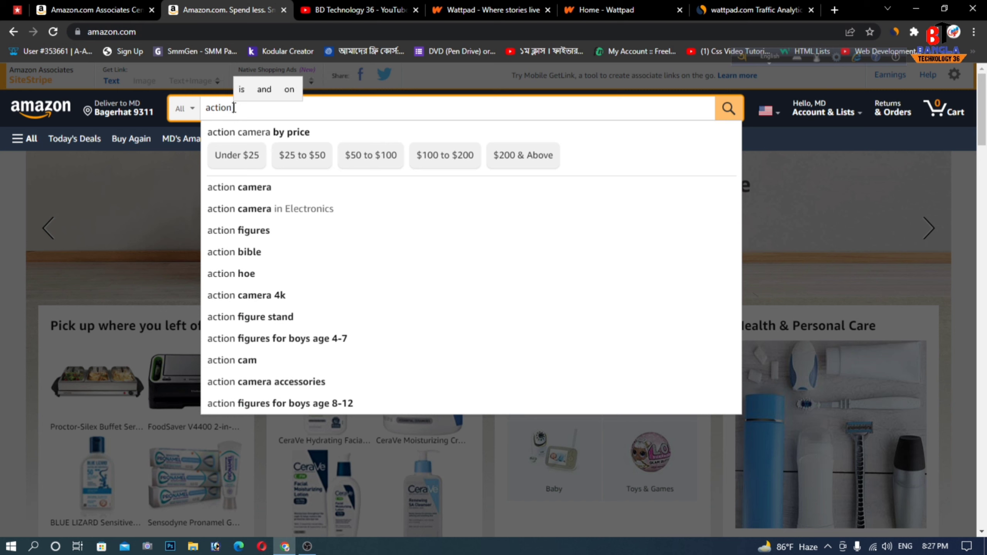
type(" mov")
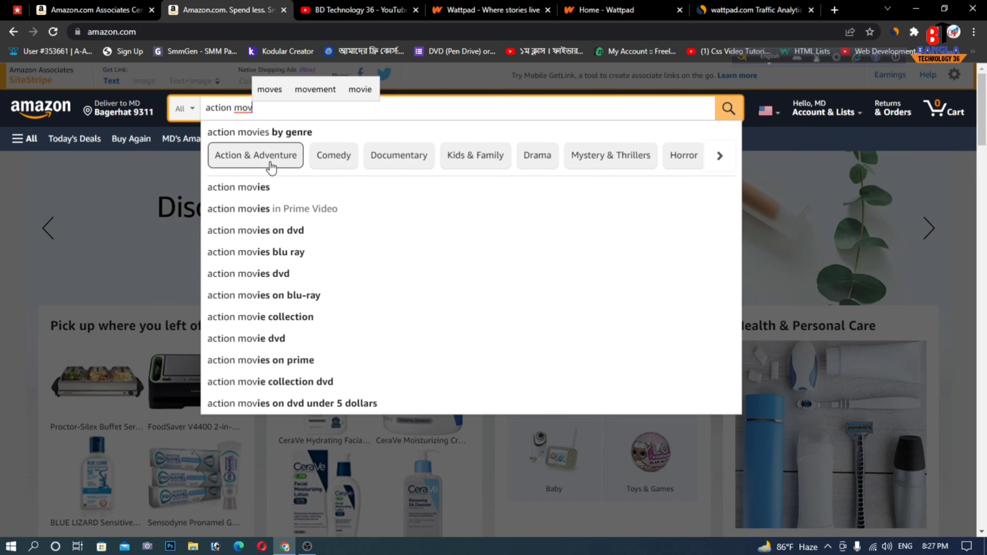
left_click(279, 191)
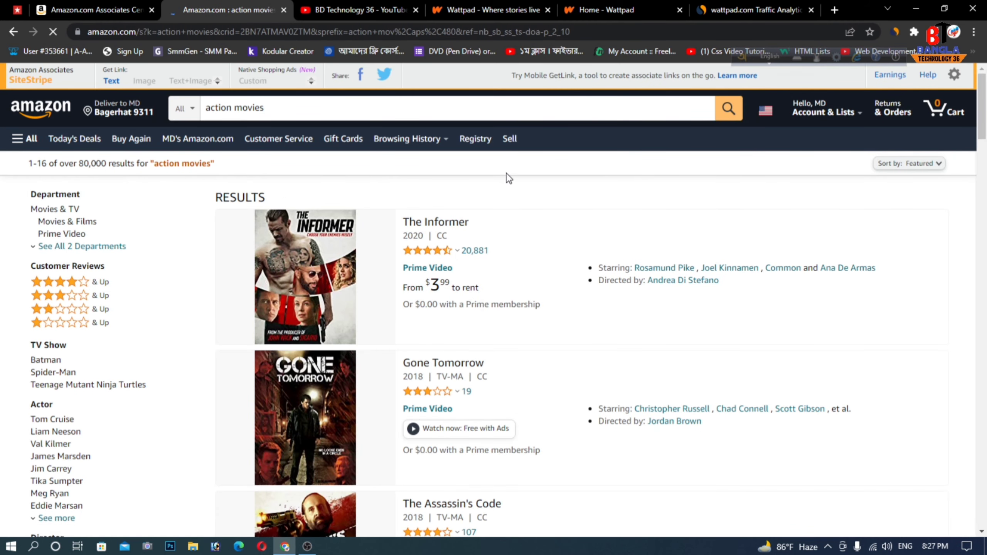
Step: Look through the first page of action movies results and go on to page 2
scroll(502, 181, "down", 6)
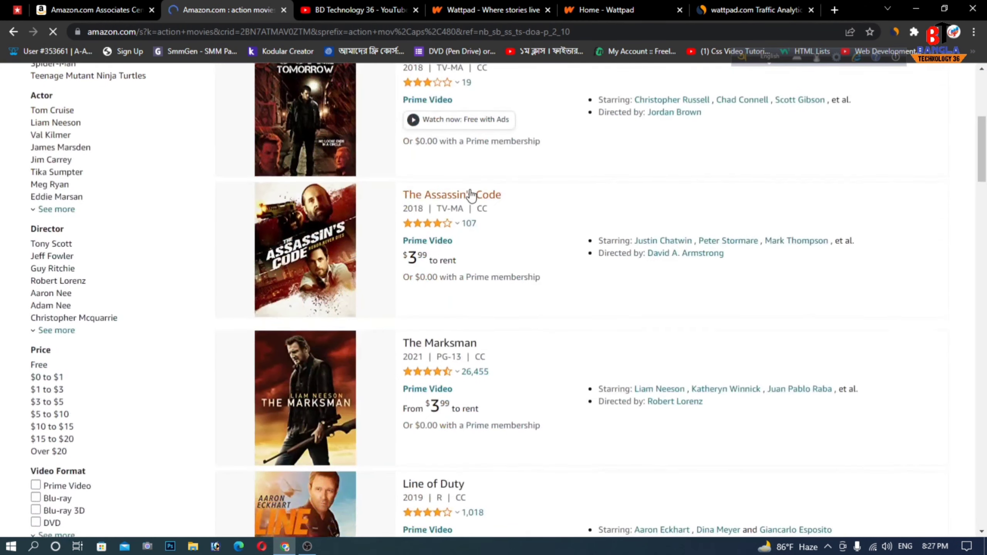
scroll(471, 194, "down", 12)
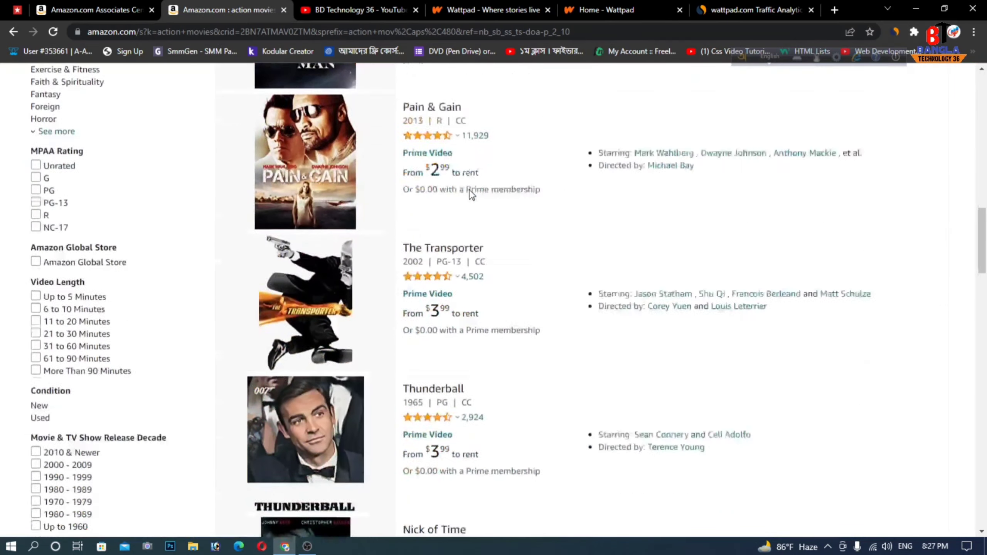
scroll(470, 191, "down", 12)
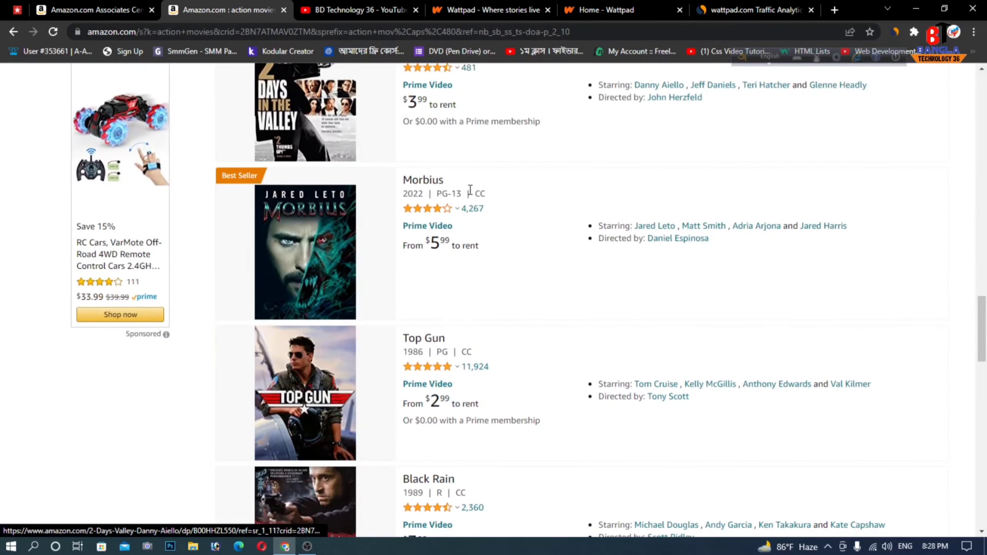
scroll(470, 190, "down", 6)
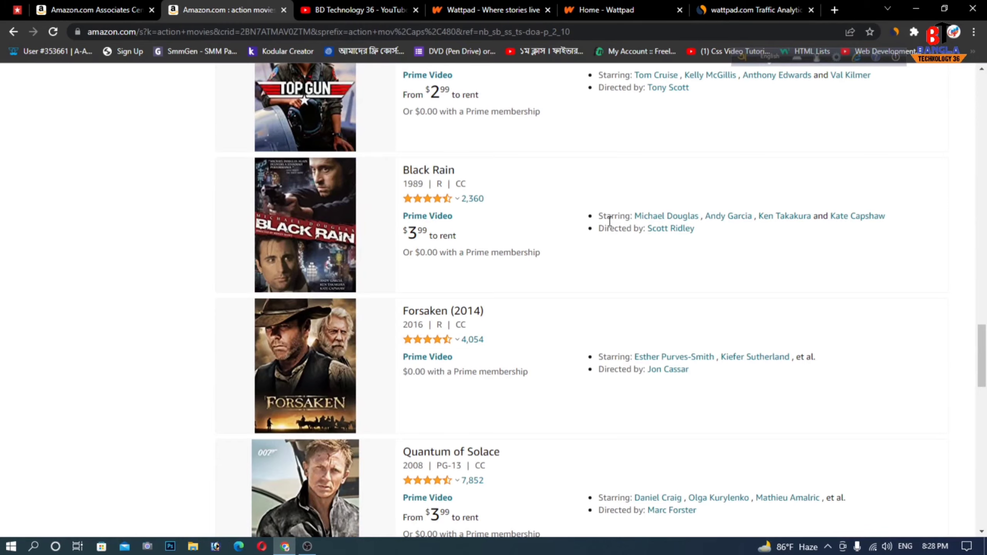
scroll(610, 223, "down", 5)
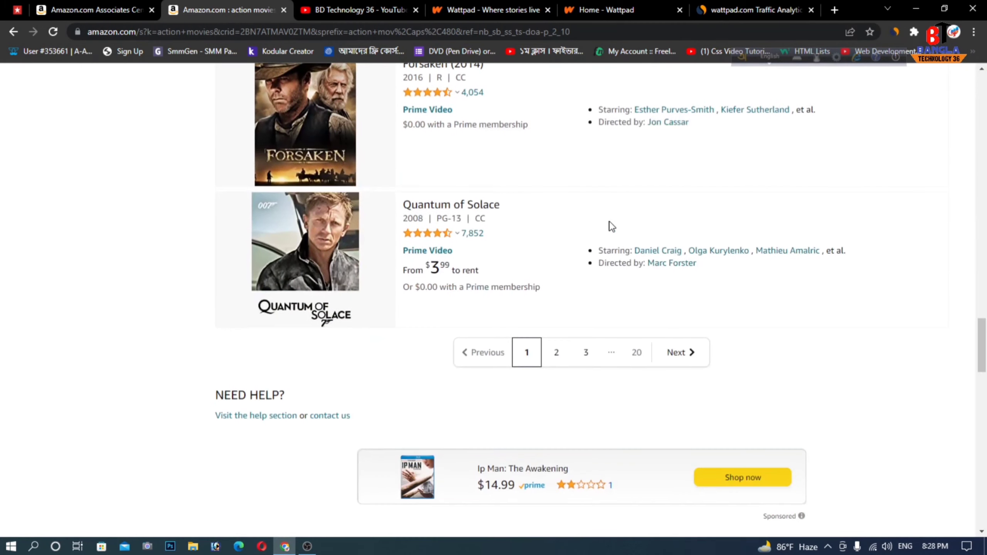
left_click(559, 353)
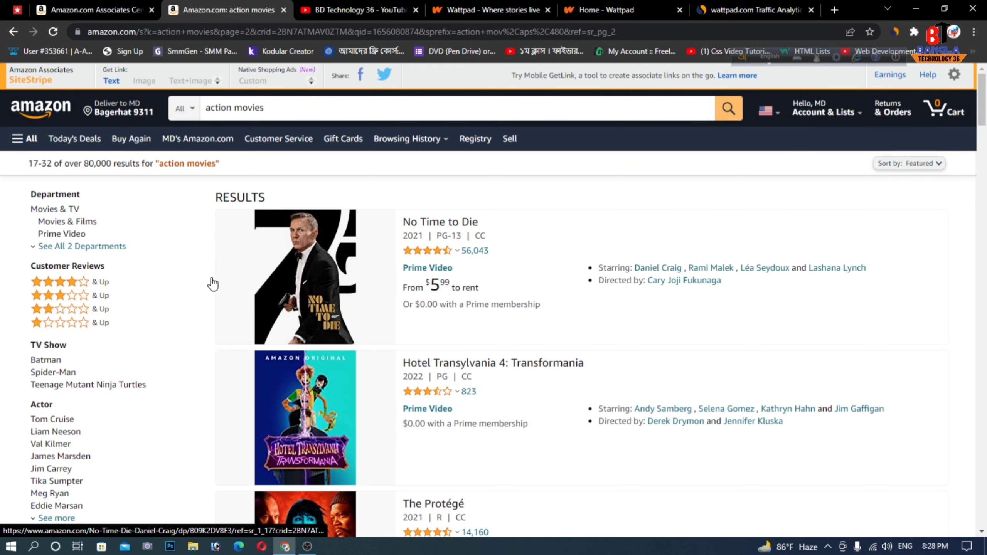
Step: Narrow the results to the Movies & Films department and open Fantastic Beasts: The Secrets of Dumbledore (Bonus Content)
left_click(87, 223)
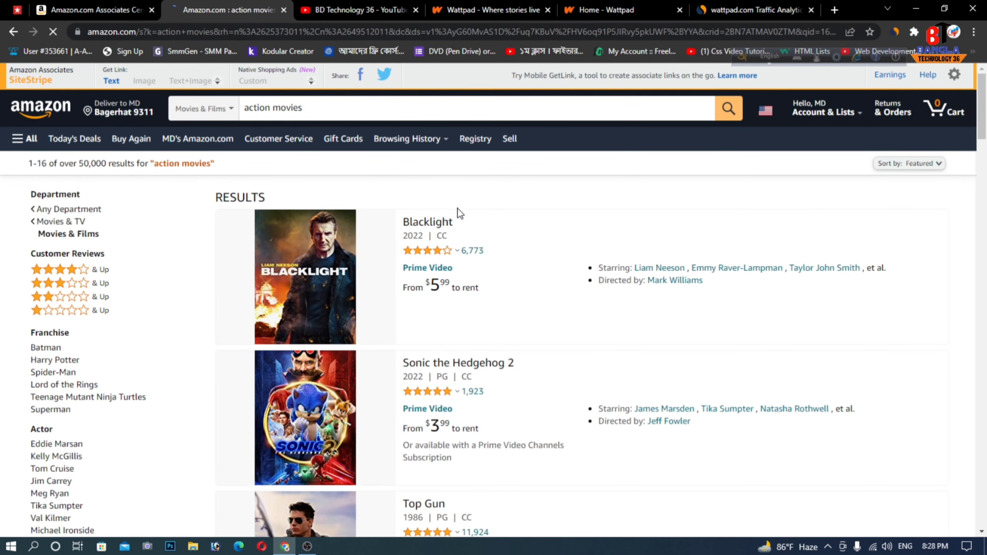
scroll(482, 241, "down", 10)
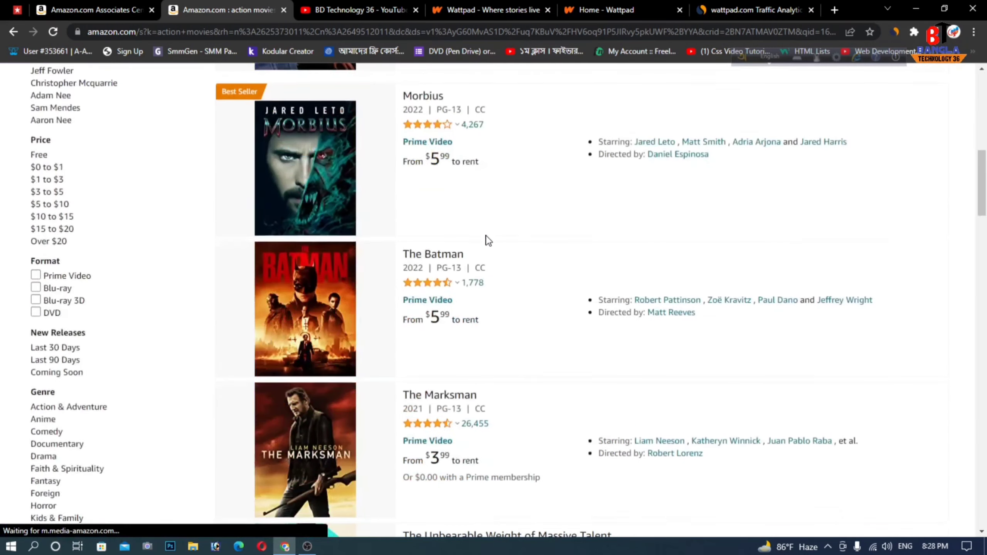
scroll(489, 240, "down", 12)
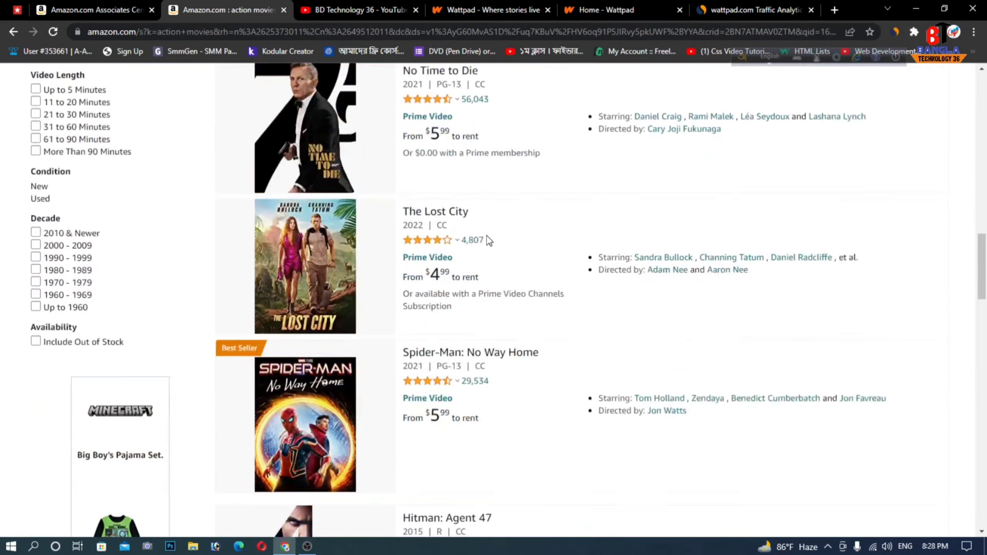
scroll(489, 240, "down", 12)
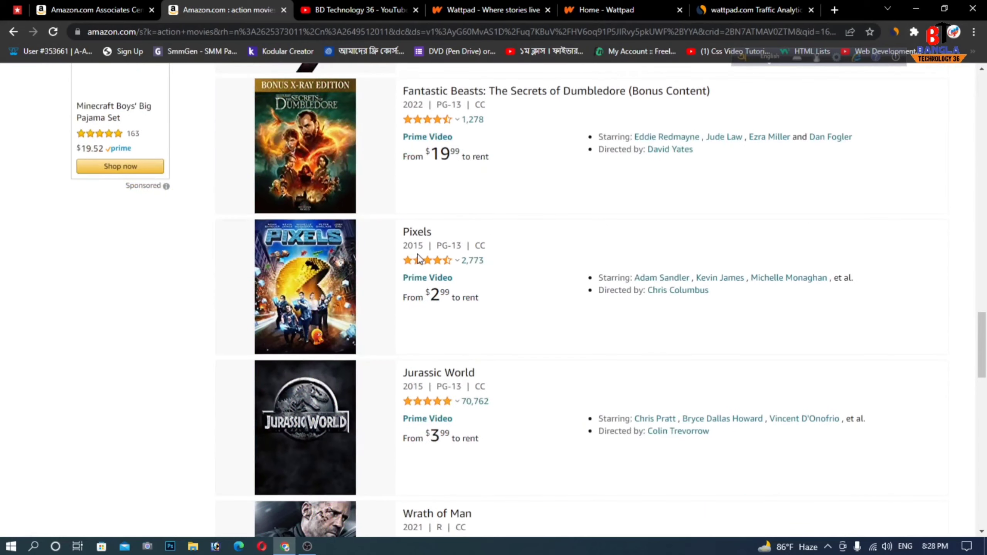
scroll(338, 269, "up", 3)
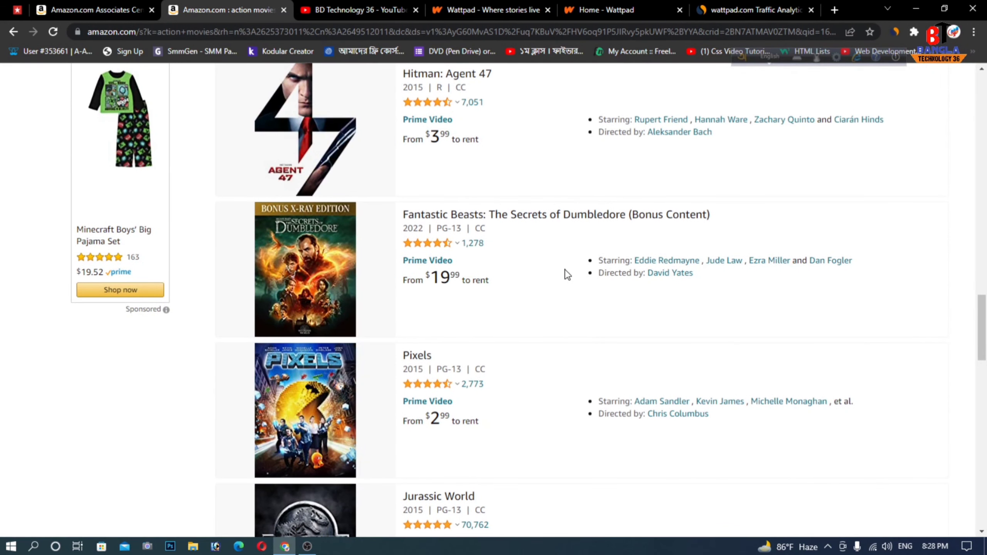
scroll(566, 276, "down", 3)
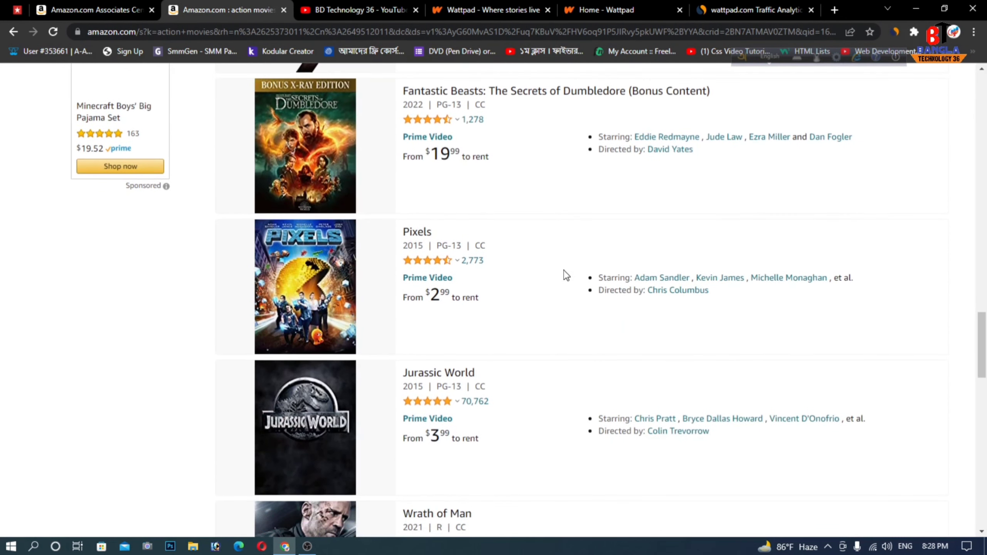
scroll(601, 272, "up", 3)
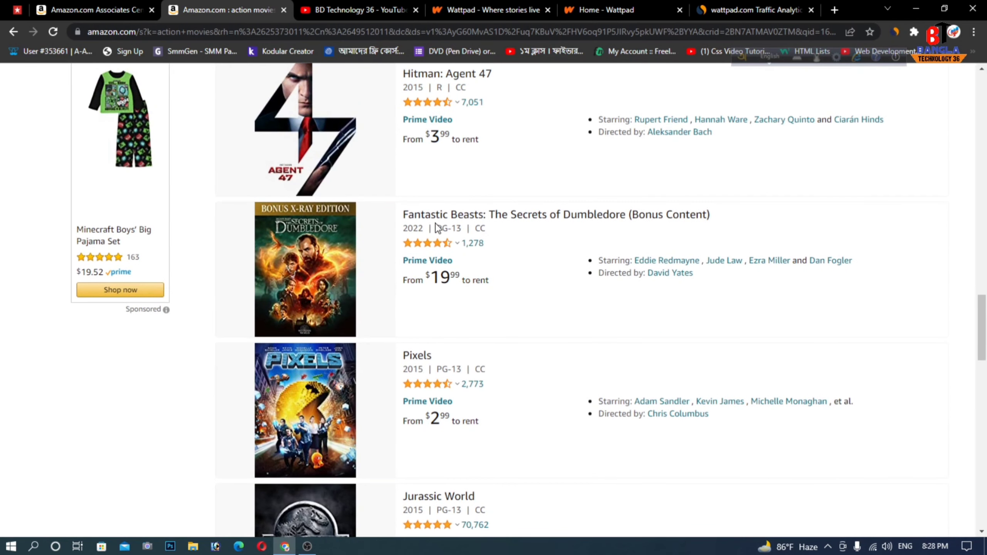
left_click(437, 218)
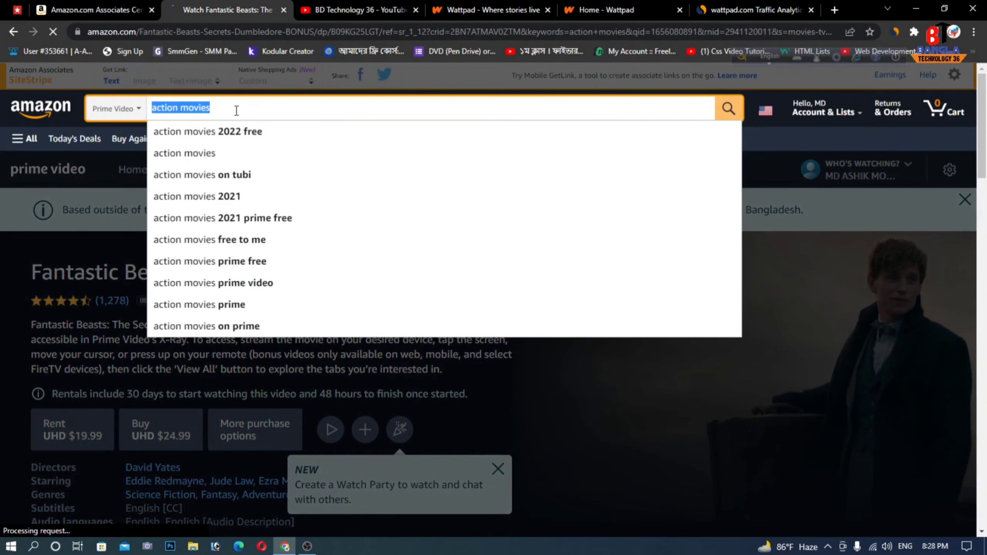
Step: Review the movie's title, description, rental and purchase options and related titles, dismissing the Watch Party notice
scroll(568, 196, "down", 2)
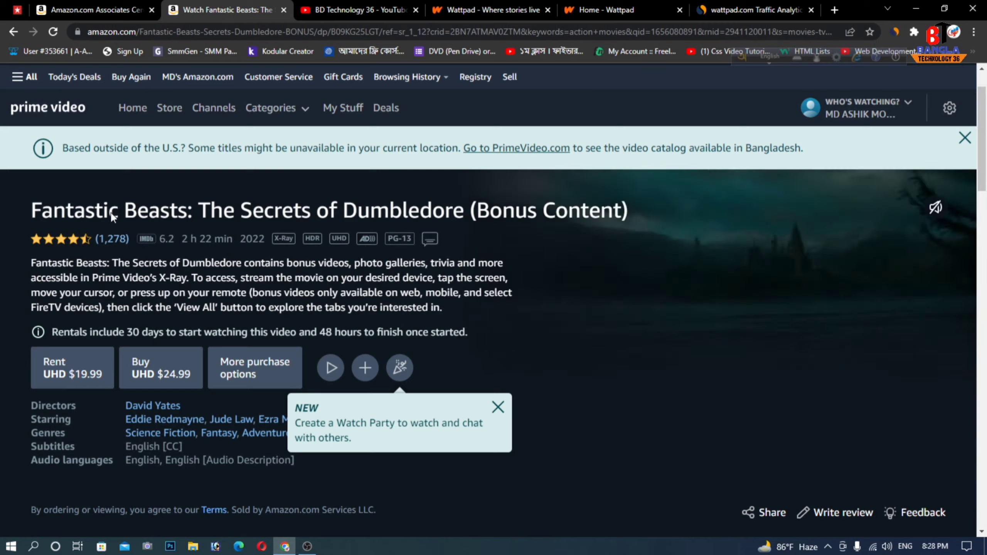
scroll(42, 270, "up", 2)
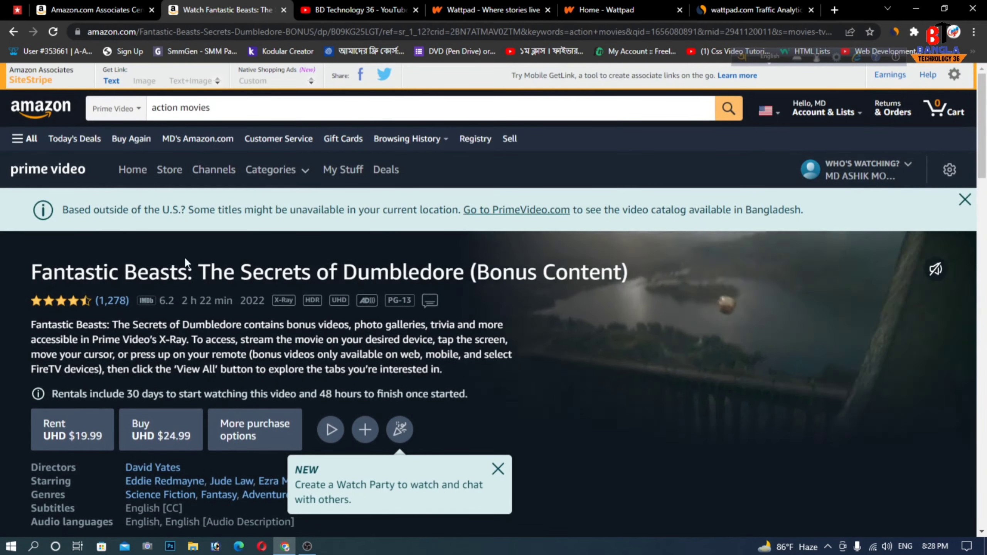
left_click_drag(32, 270, 604, 273)
scroll(543, 286, "down", 3)
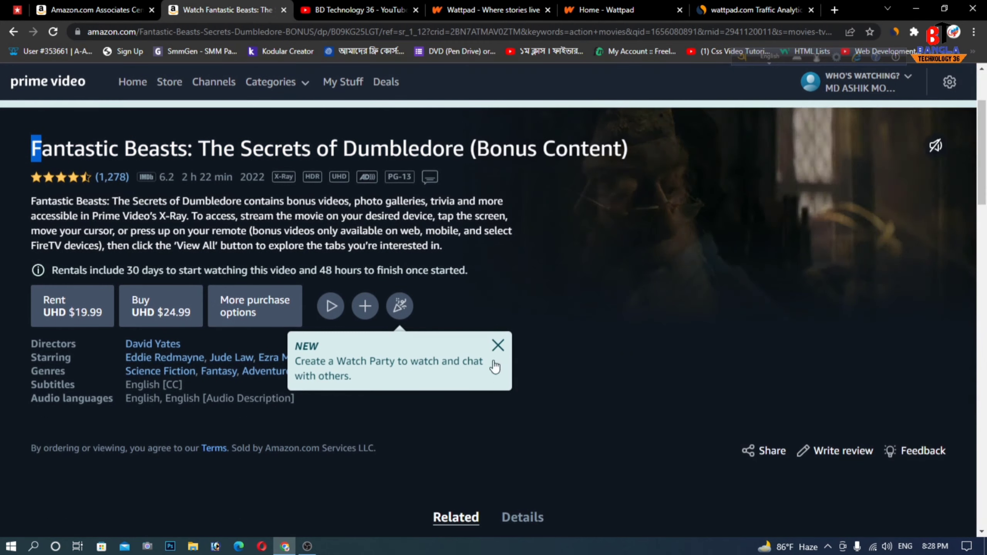
left_click(497, 343)
scroll(495, 340, "down", 8)
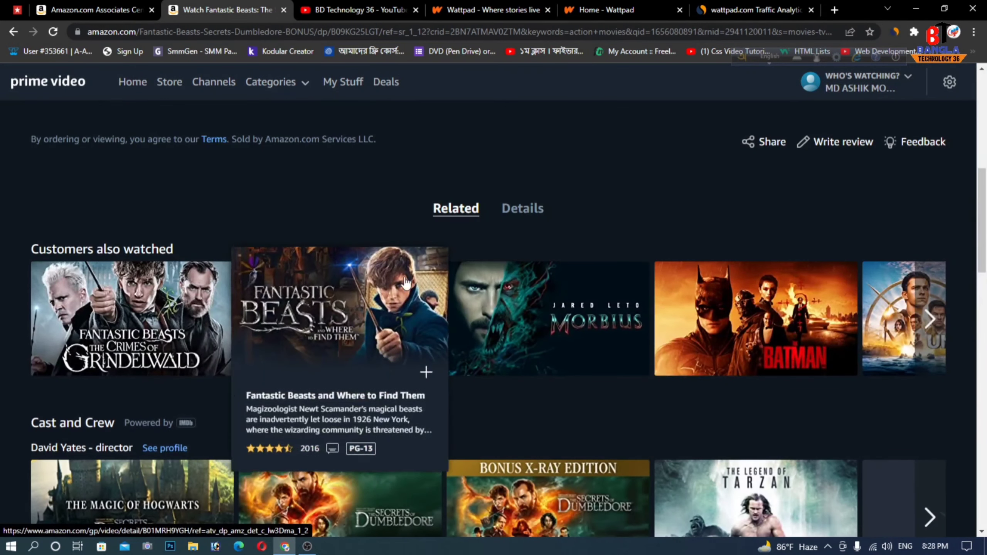
scroll(390, 222, "down", 8)
scroll(534, 276, "down", 5)
scroll(278, 265, "up", 6)
scroll(224, 272, "up", 10)
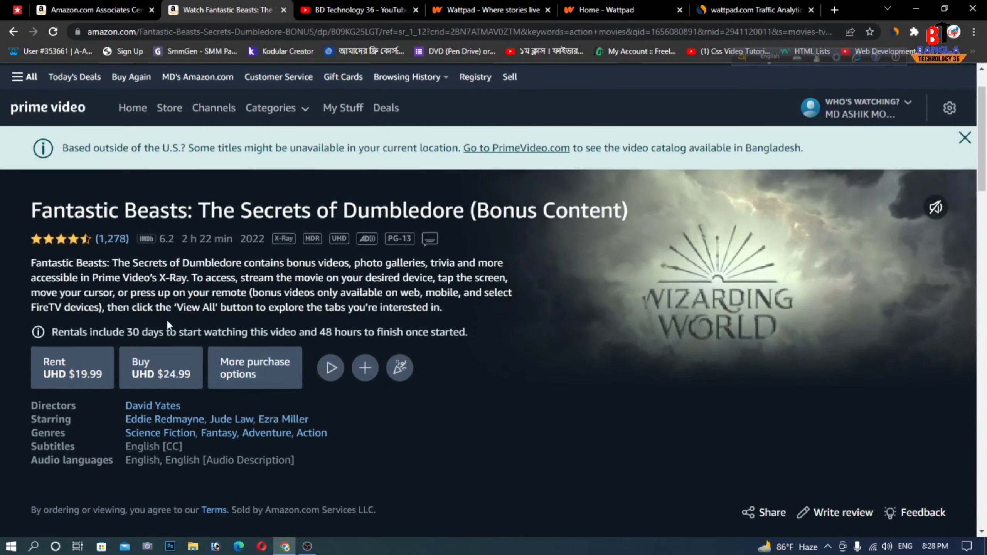
scroll(172, 307, "up", 3)
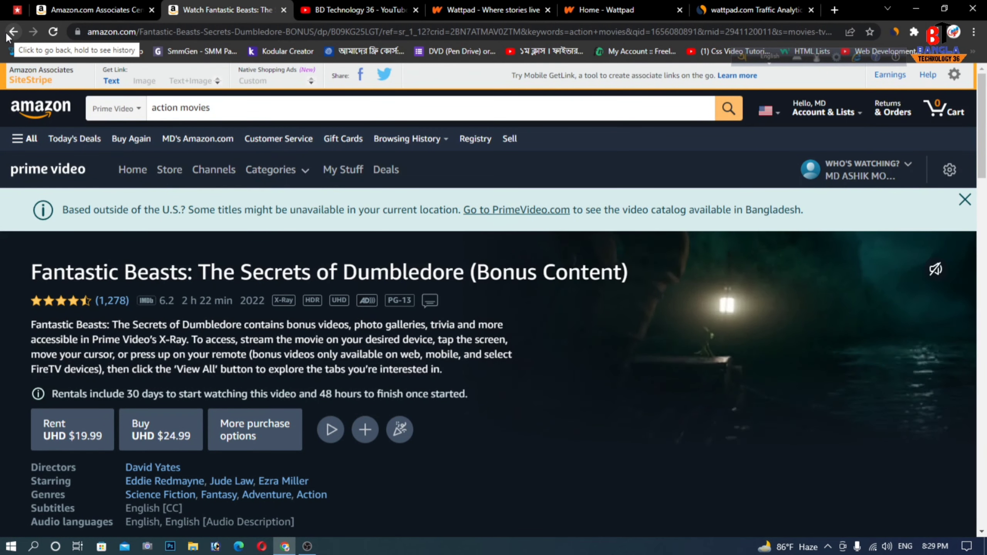
Step: Generate a short SiteStripe text link for the Fantastic Beasts page, copy it, and close the link window
left_click(111, 81)
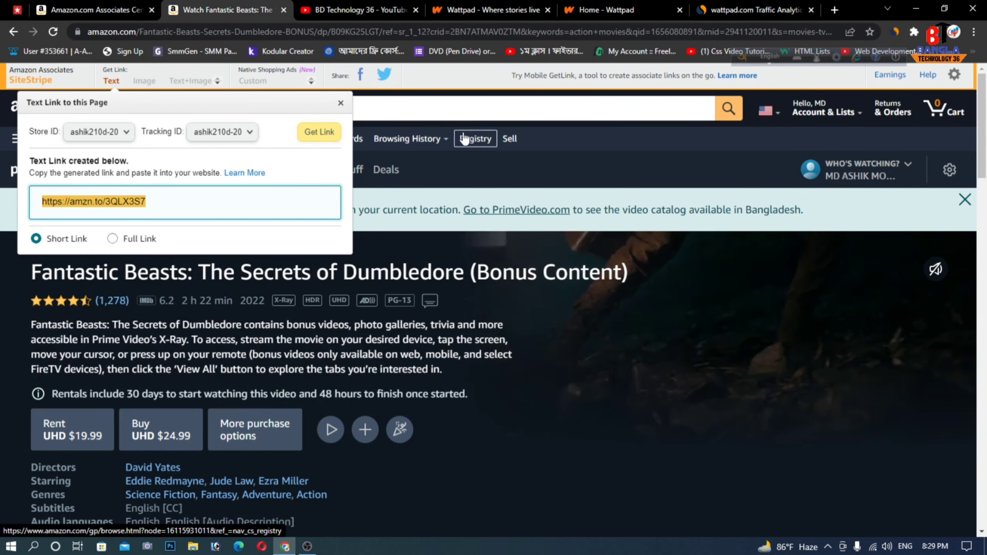
left_click(701, 270)
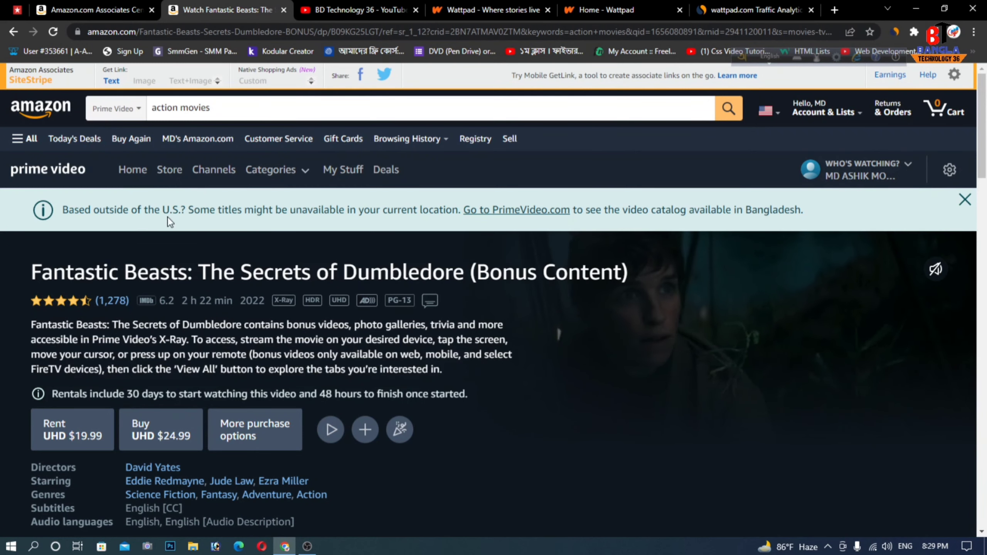
left_click(112, 82)
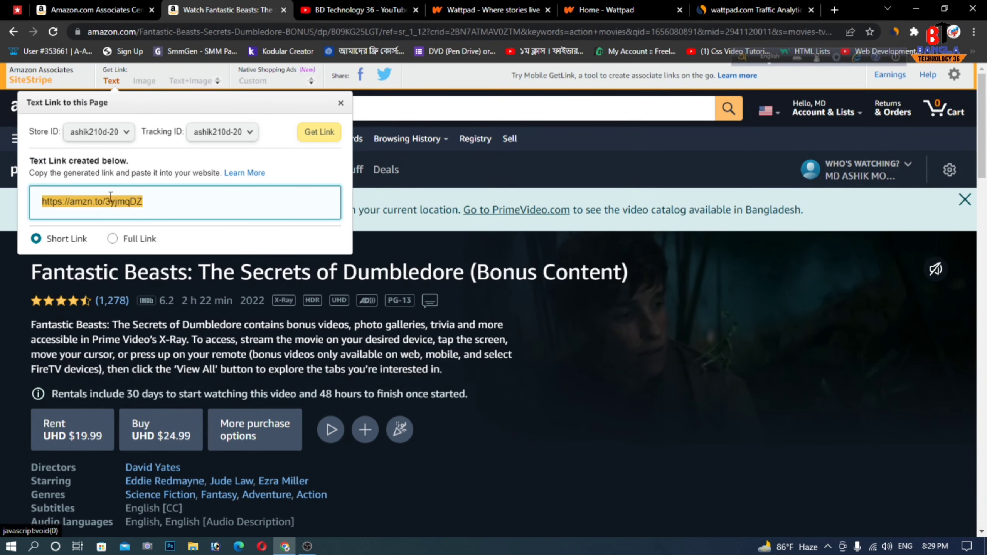
right_click(90, 200)
left_click(118, 214)
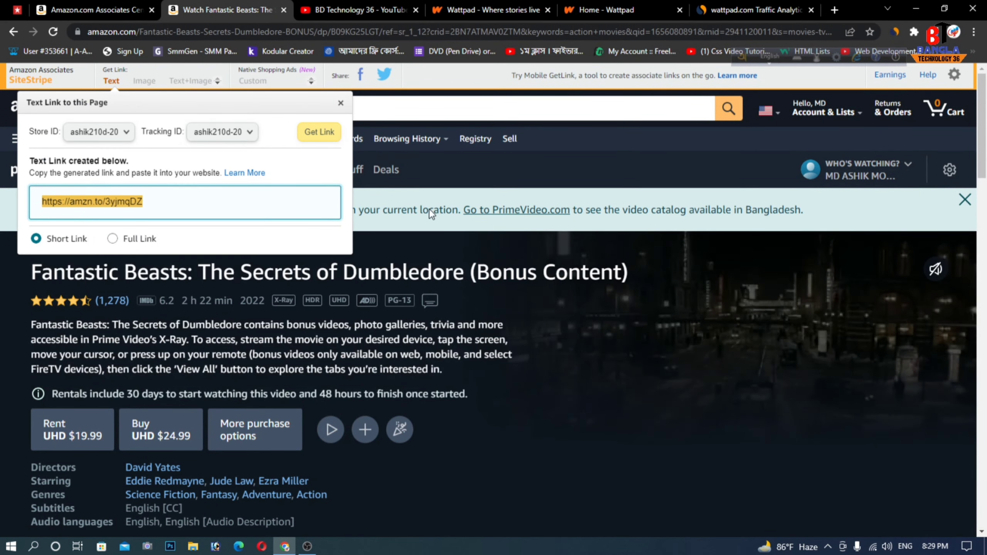
left_click(469, 242)
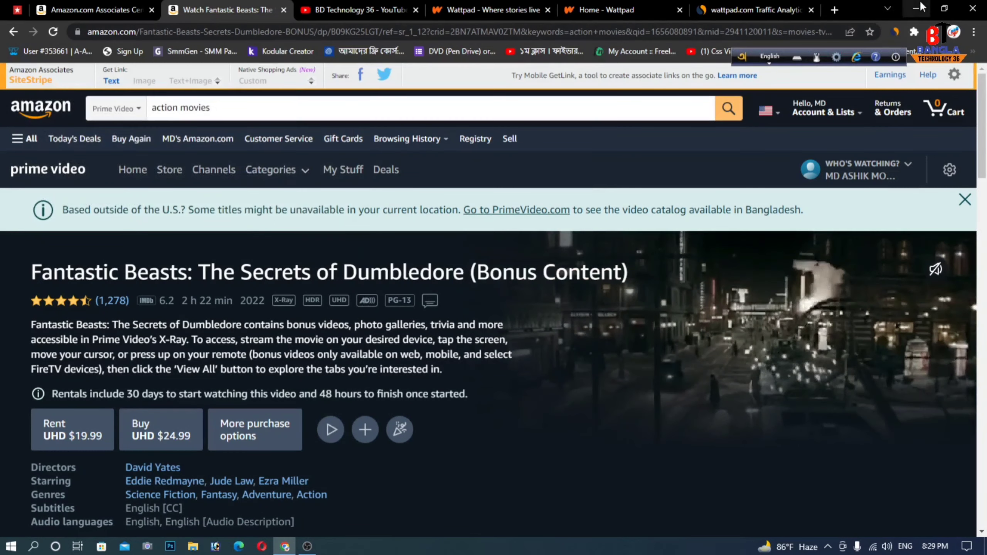
Step: Return to the Movies & Films results for action movies and browse the other titles near Fantastic Beasts
key("alt+Left")
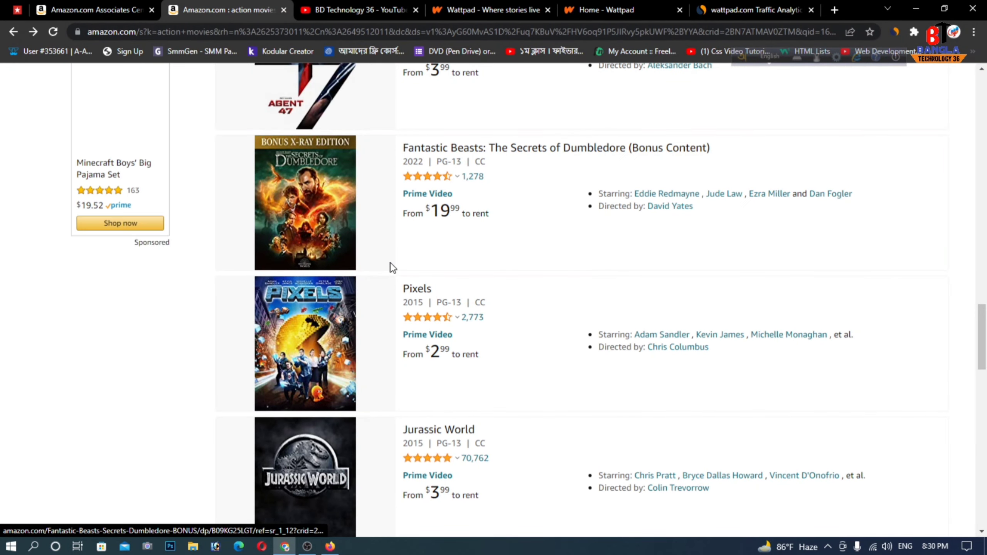
scroll(393, 269, "down", 10)
scroll(393, 257, "down", 1)
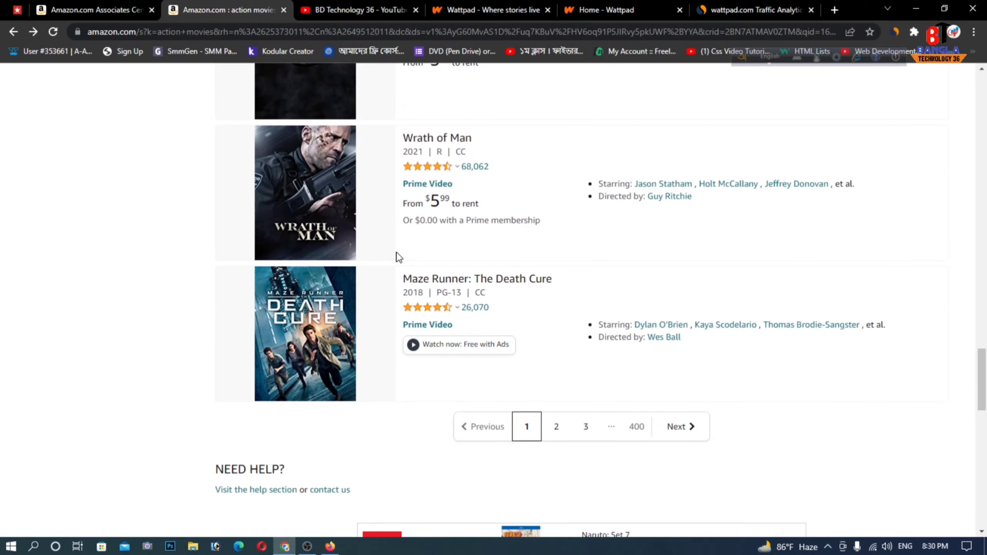
scroll(425, 268, "up", 7)
scroll(427, 266, "up", 8)
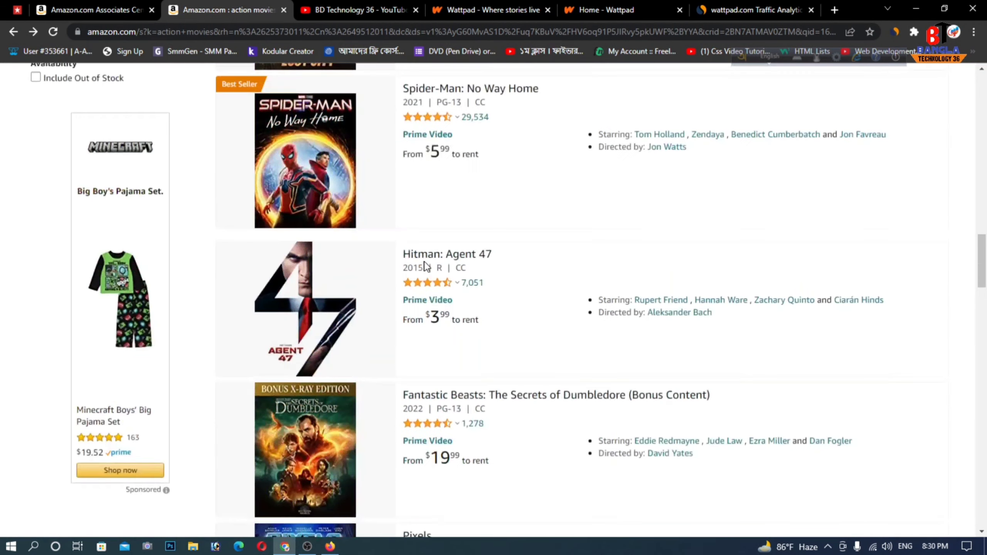
Step: Browse the action movie results and open The Lost City's page in a new tab
scroll(425, 267, "down", 10)
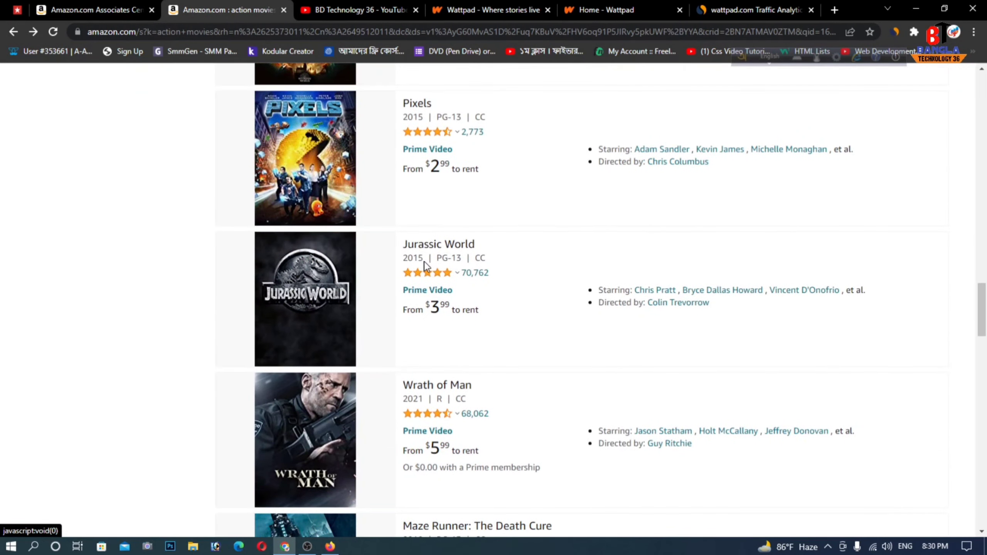
scroll(424, 262, "down", 6)
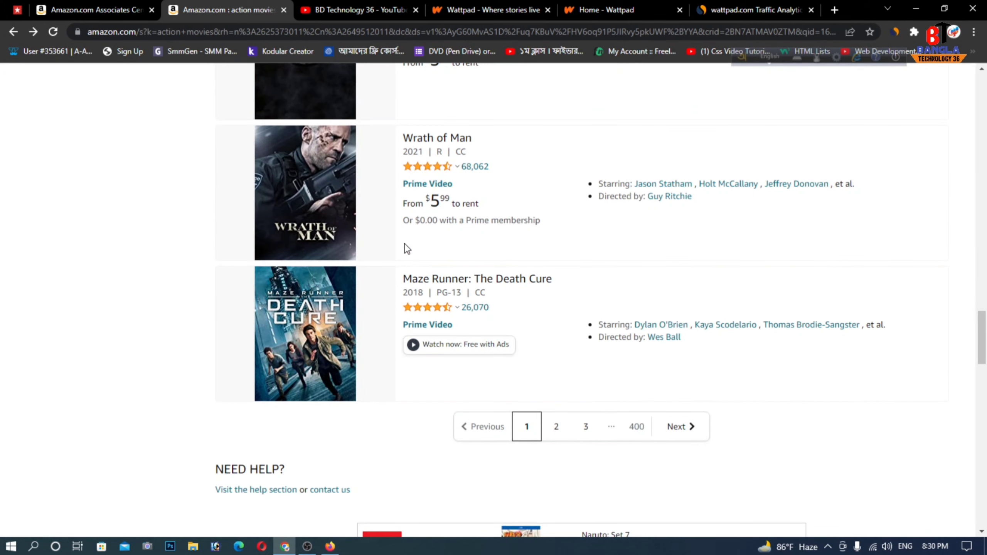
scroll(407, 248, "up", 20)
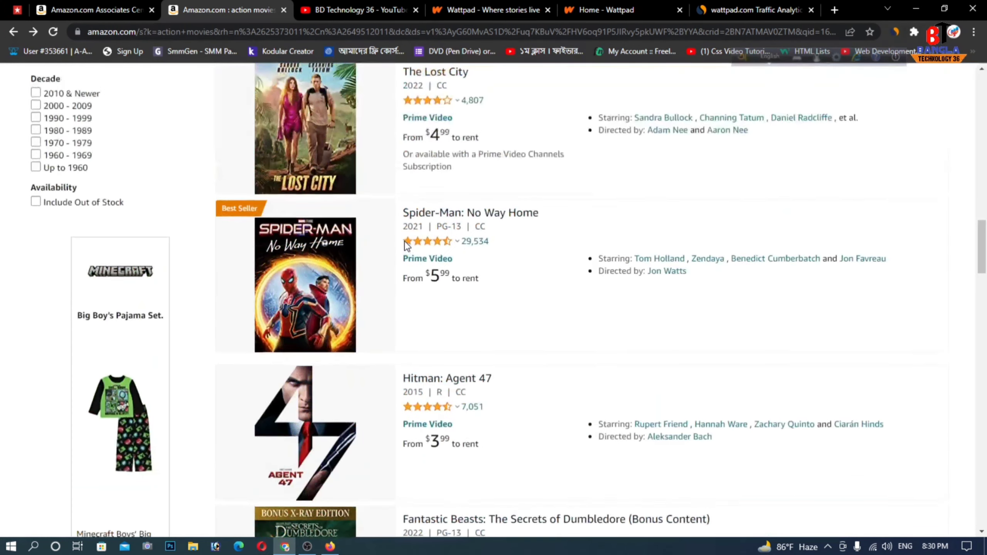
scroll(379, 242, "up", 3)
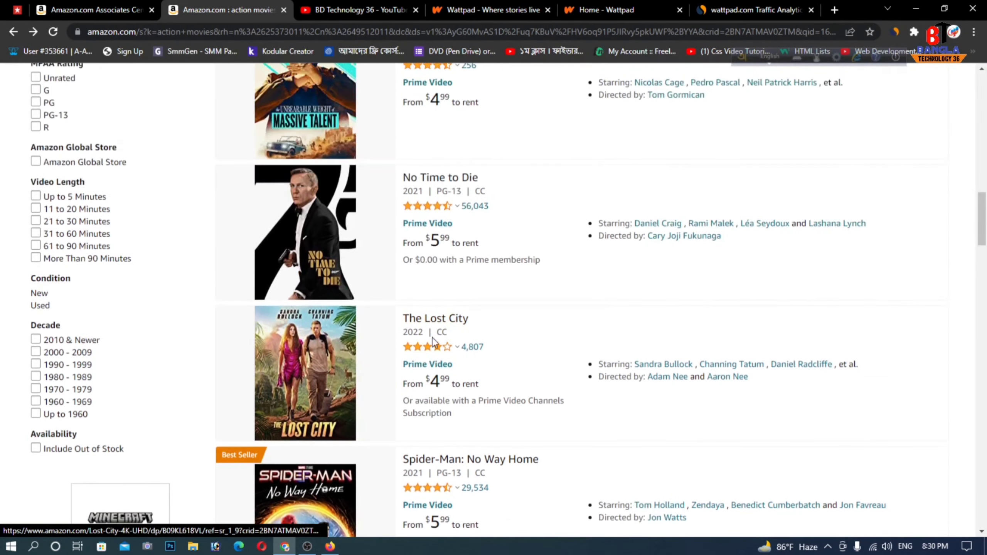
right_click(425, 323)
left_click(451, 327)
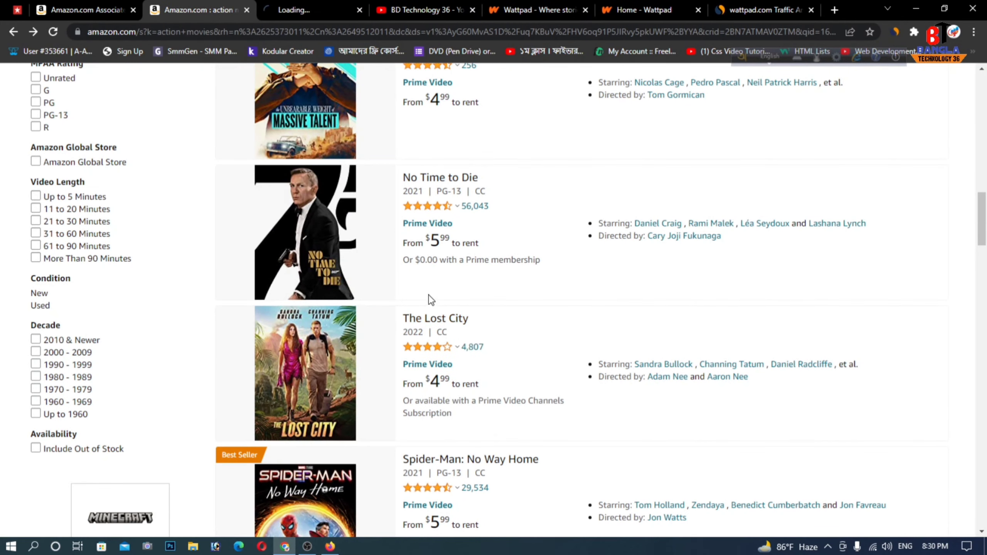
scroll(415, 289, "up", 6)
scroll(415, 289, "up", 5)
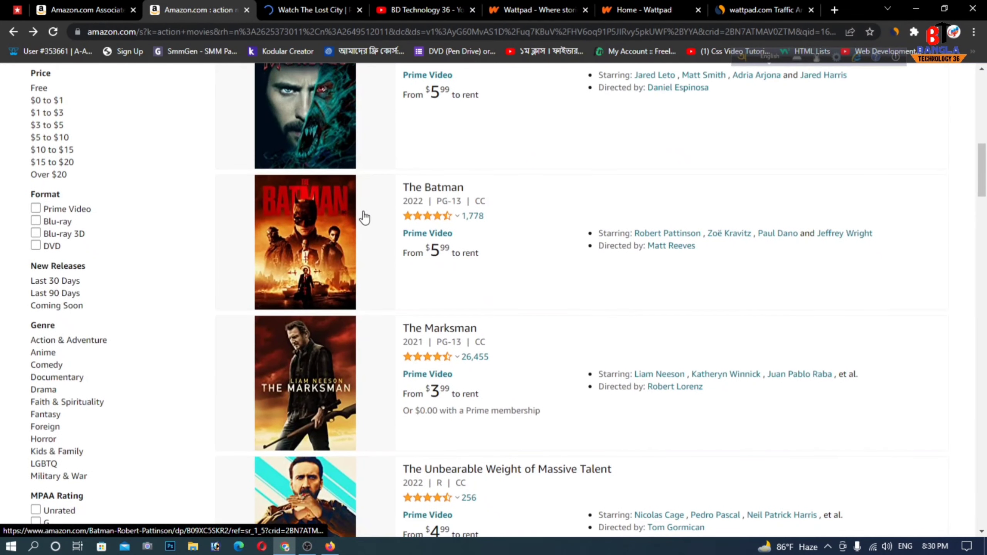
left_click(280, 9)
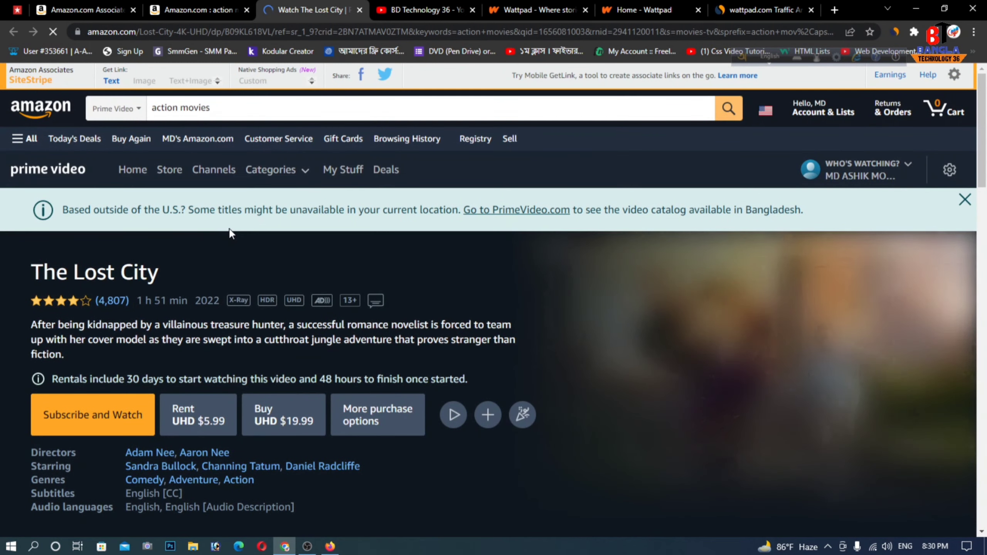
Step: Review The Lost City's description, rental and purchase options, additional details and customer reviews
scroll(231, 229, "down", 1)
scroll(656, 233, "down", 1)
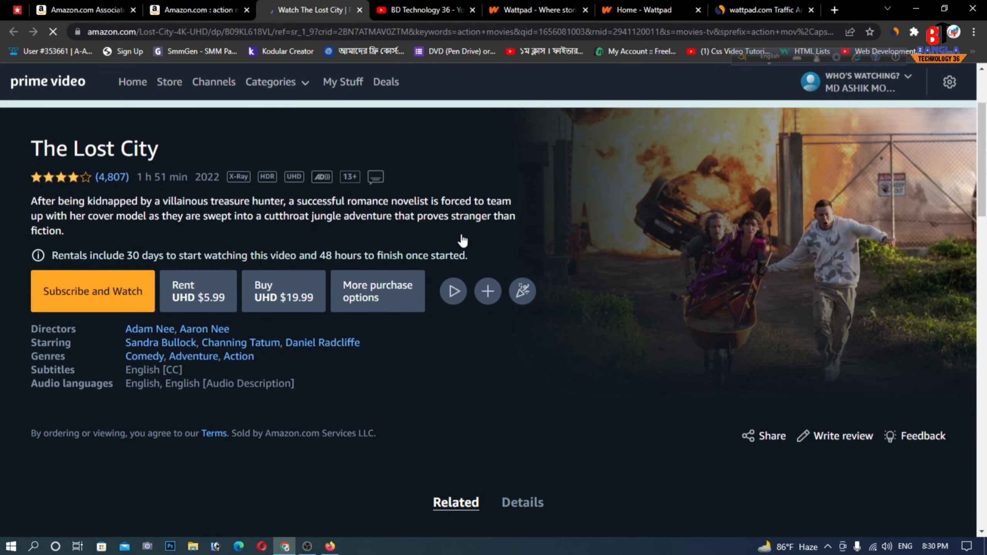
scroll(466, 238, "down", 4)
left_click(512, 257)
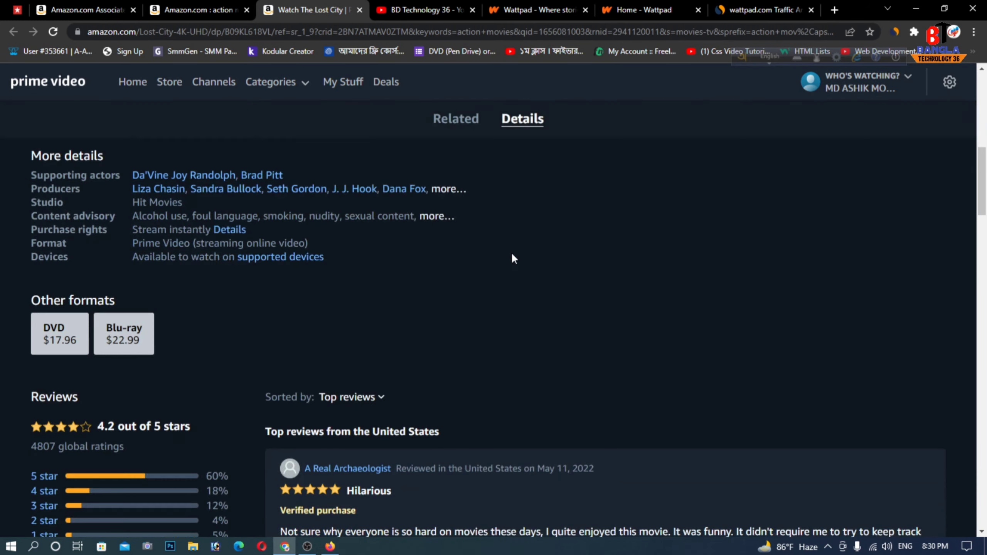
scroll(480, 246, "down", 15)
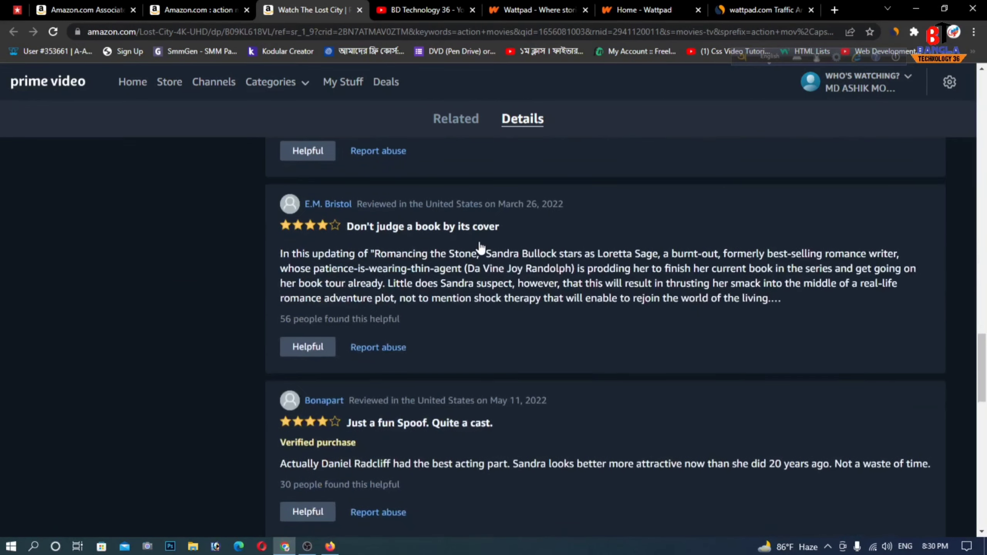
scroll(481, 247, "down", 10)
scroll(481, 247, "up", 10)
scroll(481, 246, "up", 10)
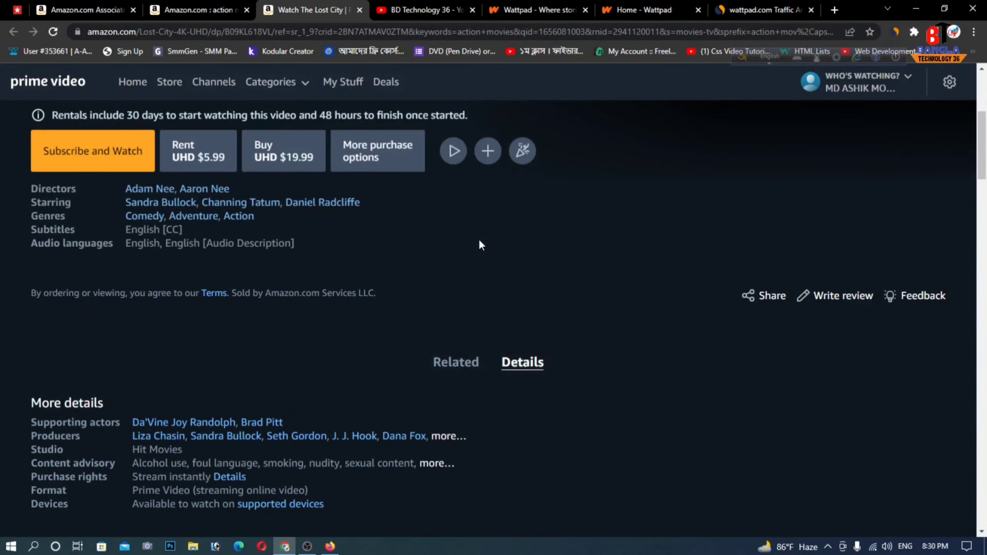
scroll(481, 244, "down", 2)
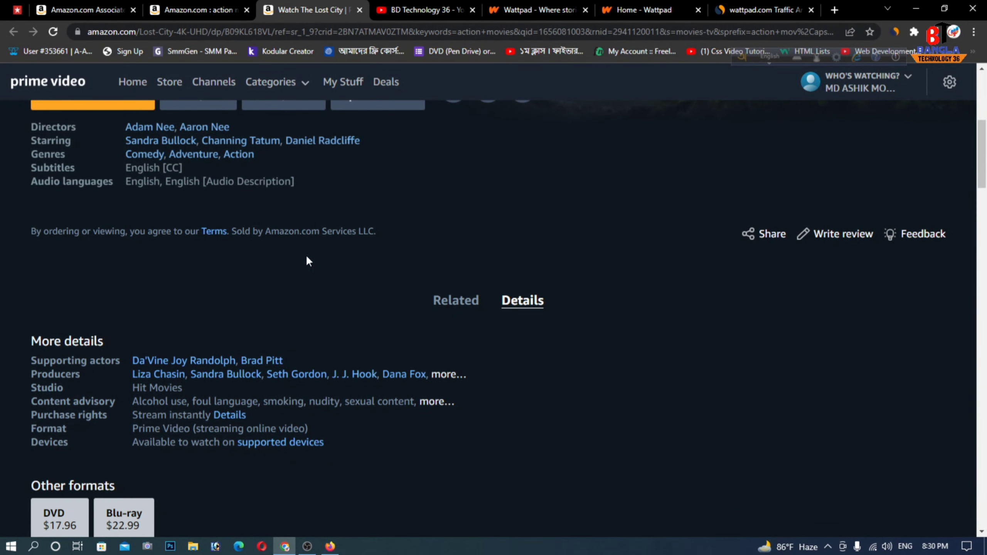
scroll(306, 257, "up", 3)
scroll(349, 251, "up", 3)
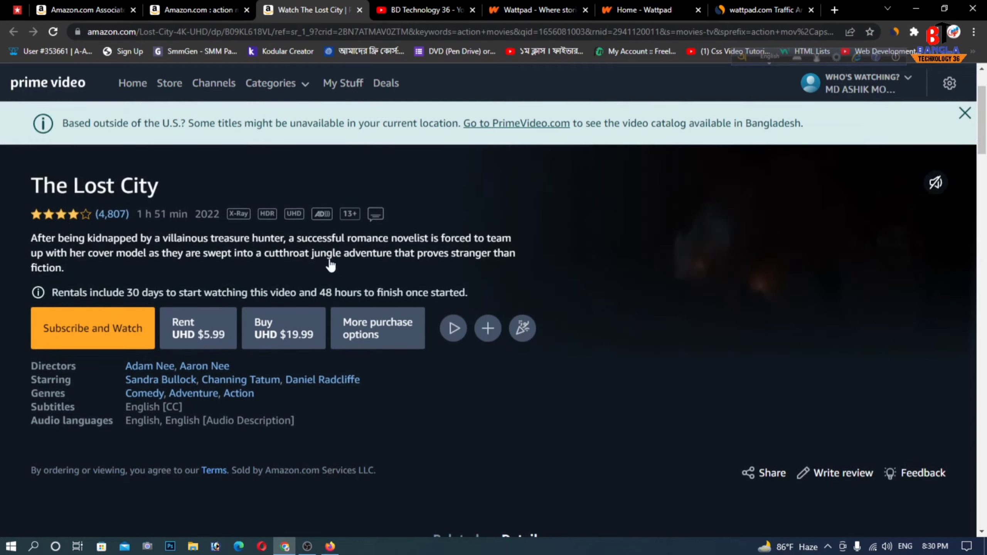
scroll(282, 322, "up", 2)
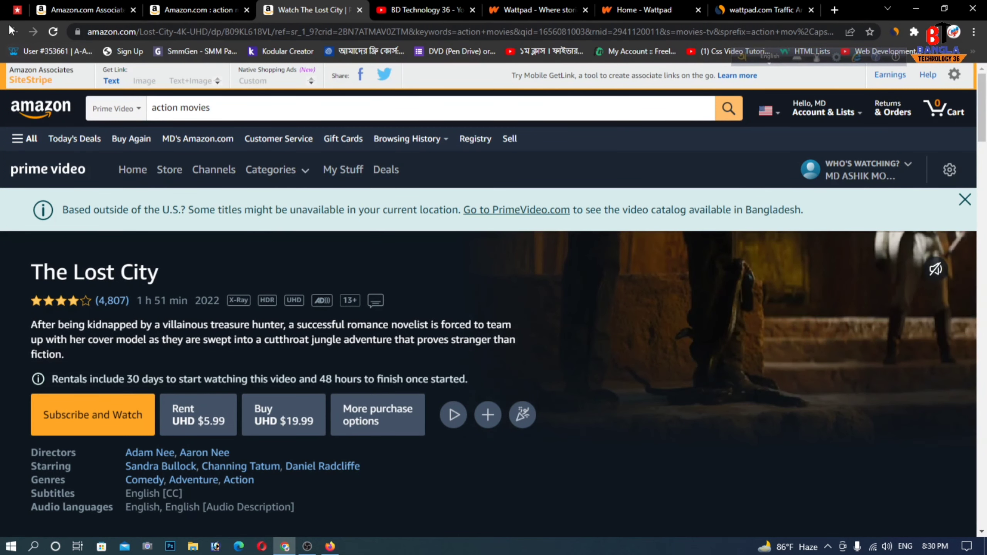
Step: Open The Batman's page from the action movie results, and go back to the results list
left_click(182, 8)
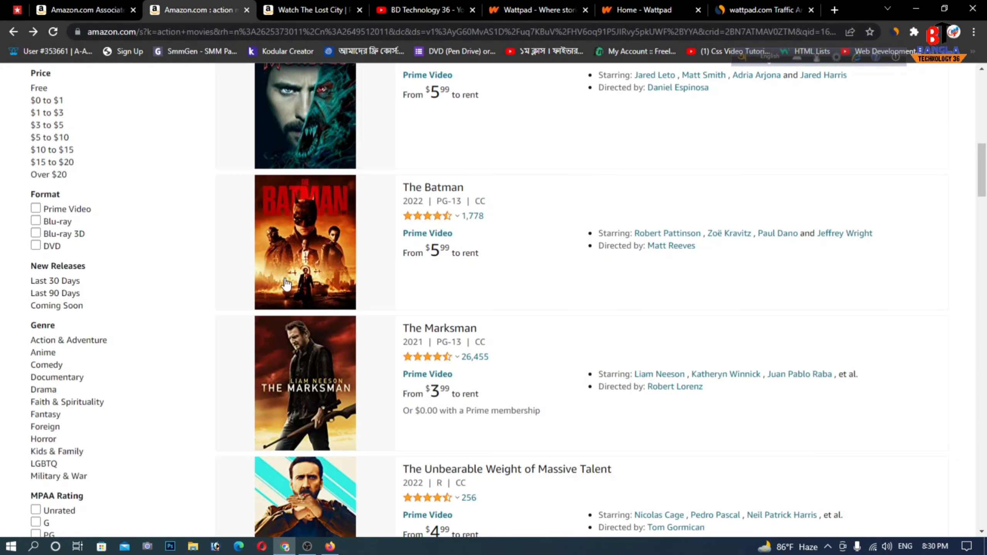
right_click(297, 243)
left_click(245, 231)
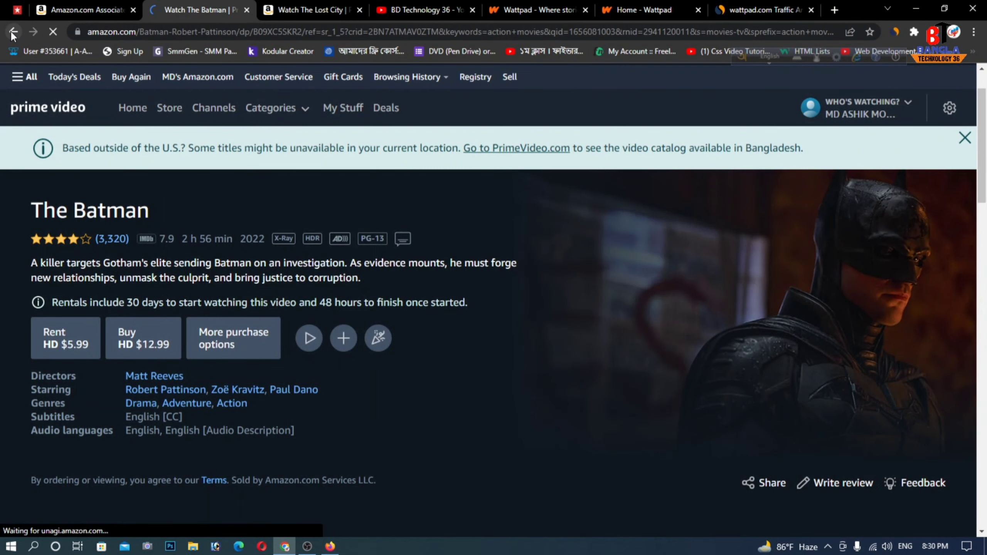
left_click(13, 33)
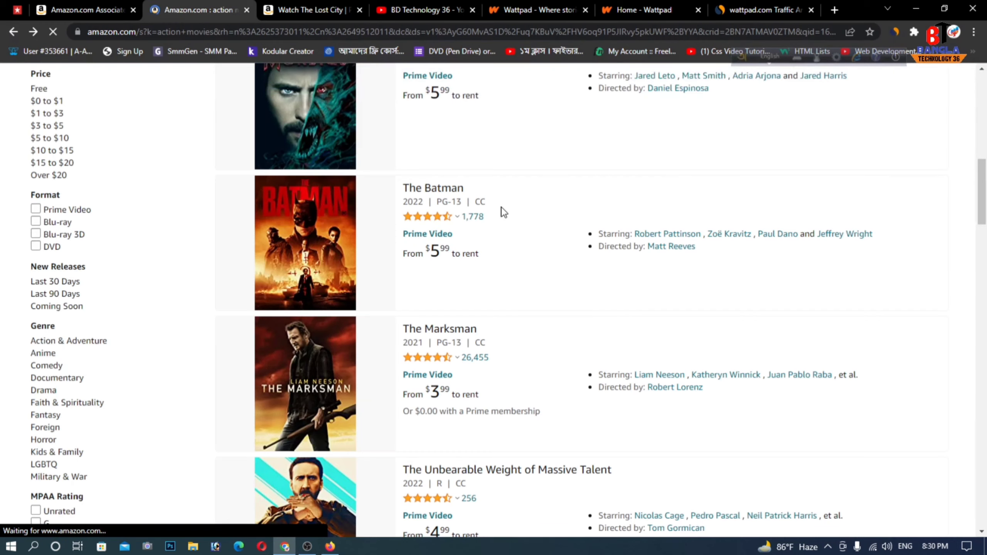
Step: Find Fantastic Beasts: The Secrets of Dumbledore in the results and open its poster image in a new tab
scroll(503, 215, "down", 10)
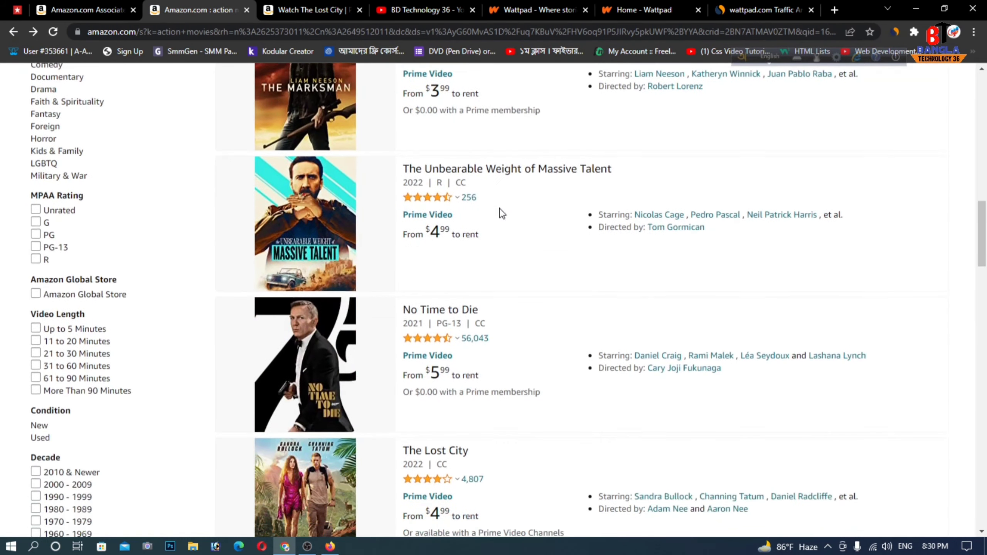
scroll(503, 213, "down", 2)
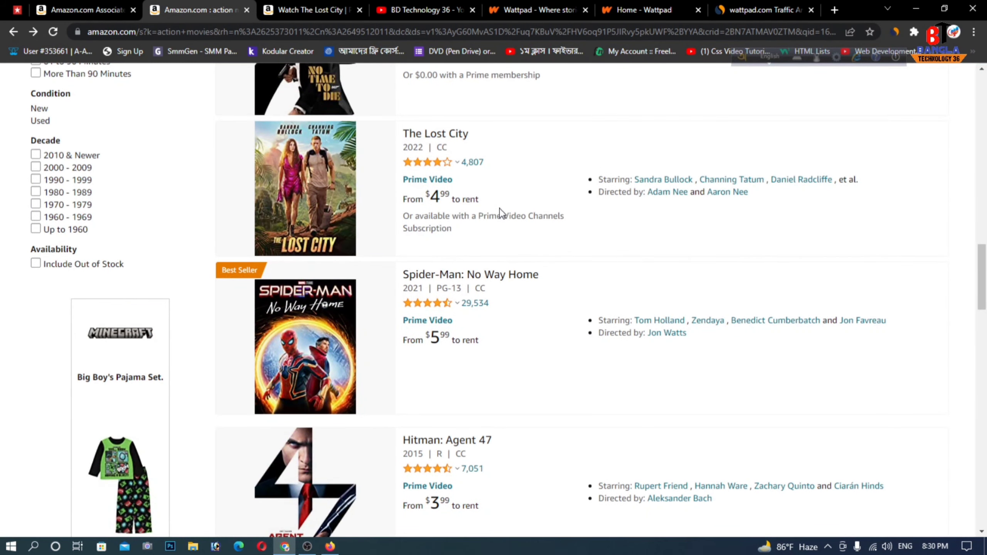
scroll(501, 214, "down", 9)
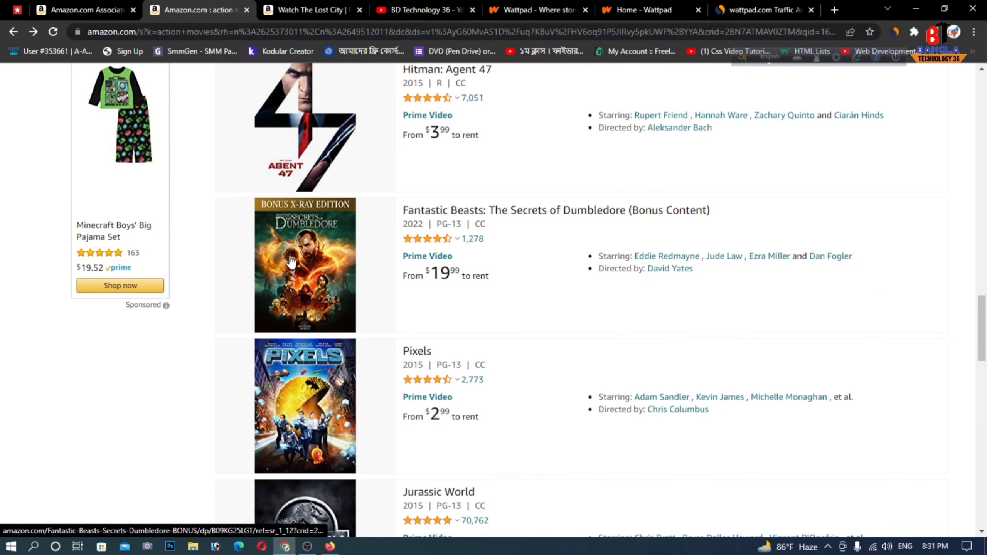
right_click(303, 265)
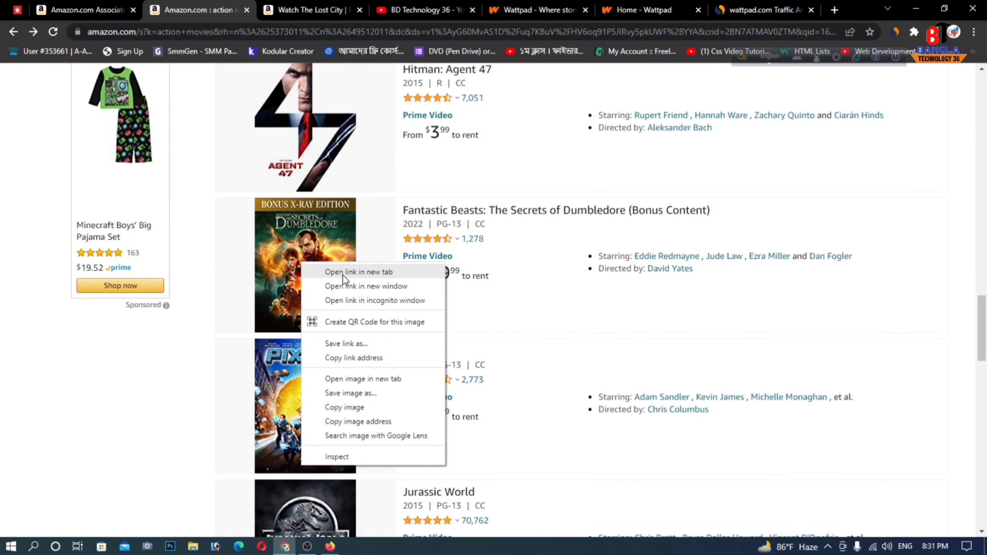
left_click(363, 379)
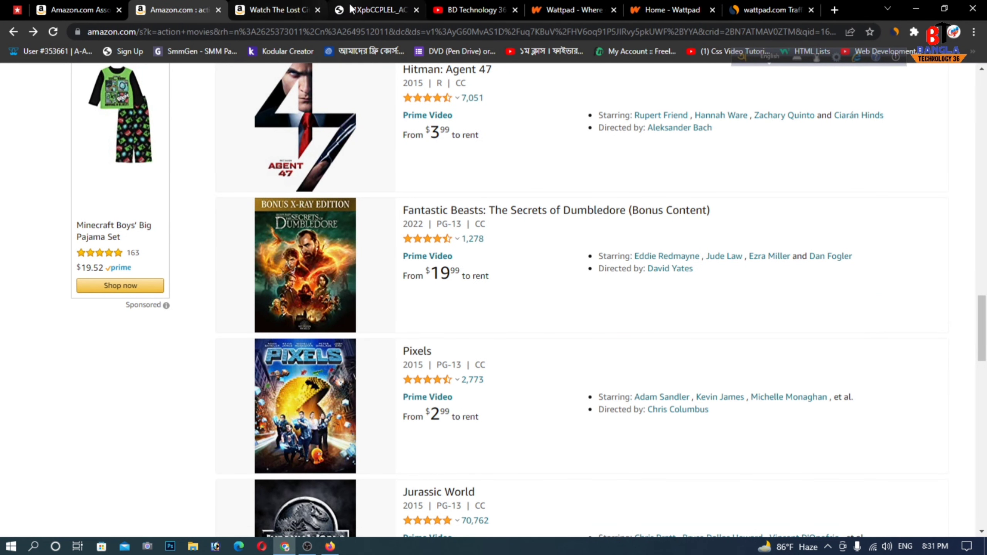
left_click(373, 9)
Step: Revisit The Lost City's page and look over its summary and purchase options
left_click(310, 11)
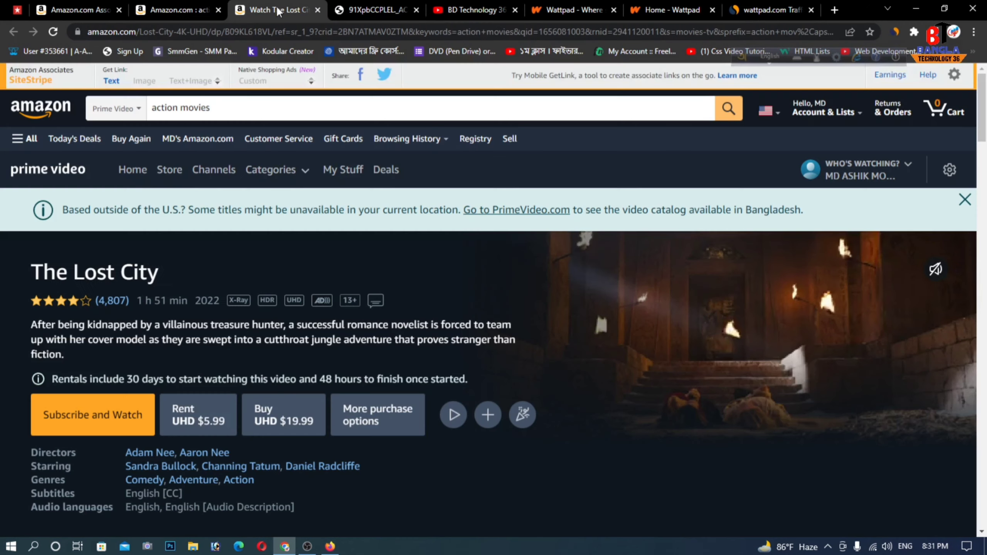
scroll(435, 350, "down", 3)
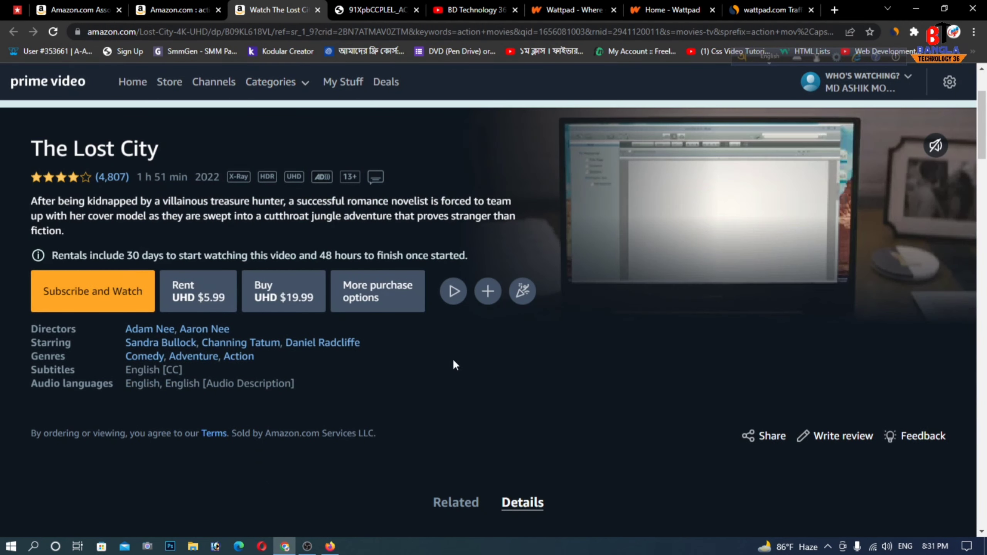
scroll(384, 316, "up", 3)
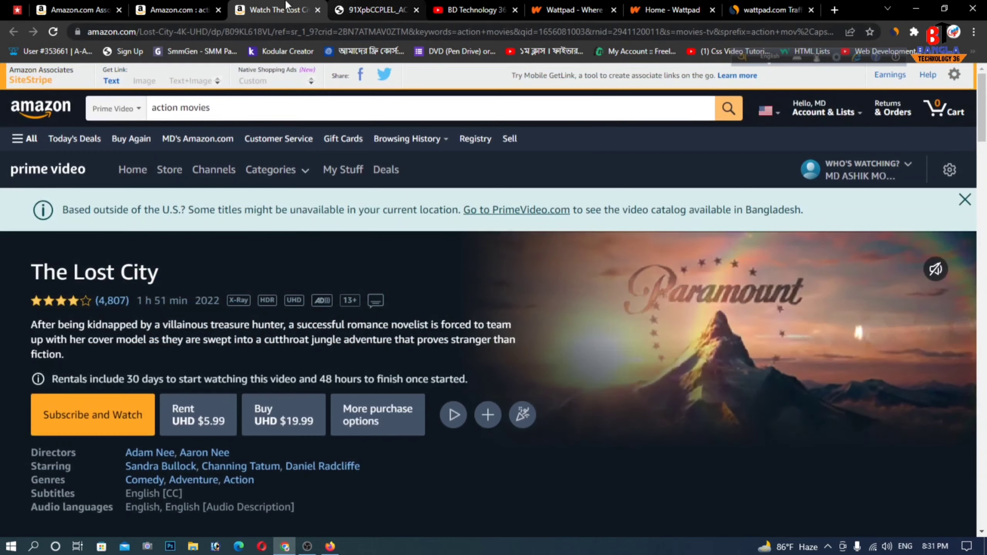
Step: Reopen the Fantastic Beasts: The Secrets of Dumbledore page from the results and review its title, description and purchase options
left_click(174, 6)
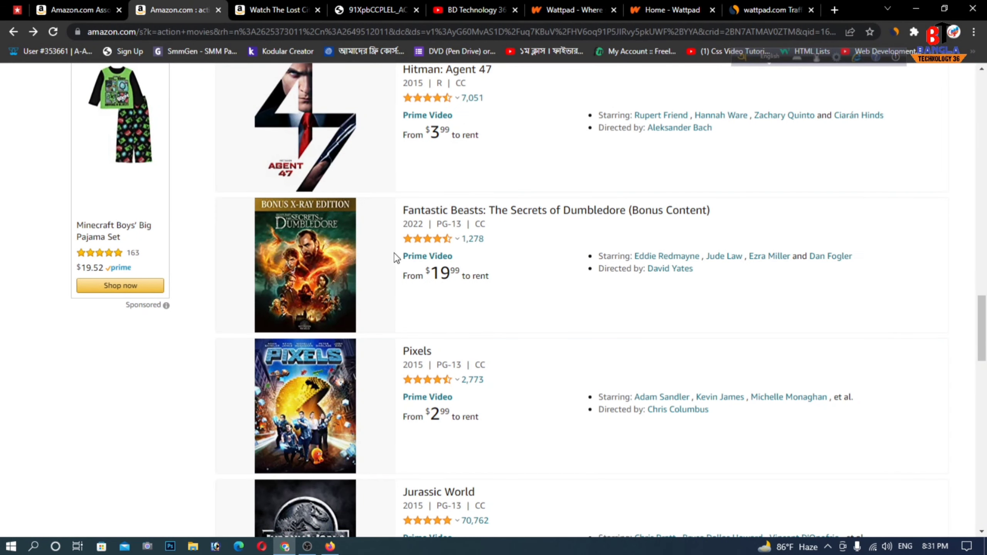
scroll(396, 284, "down", 1)
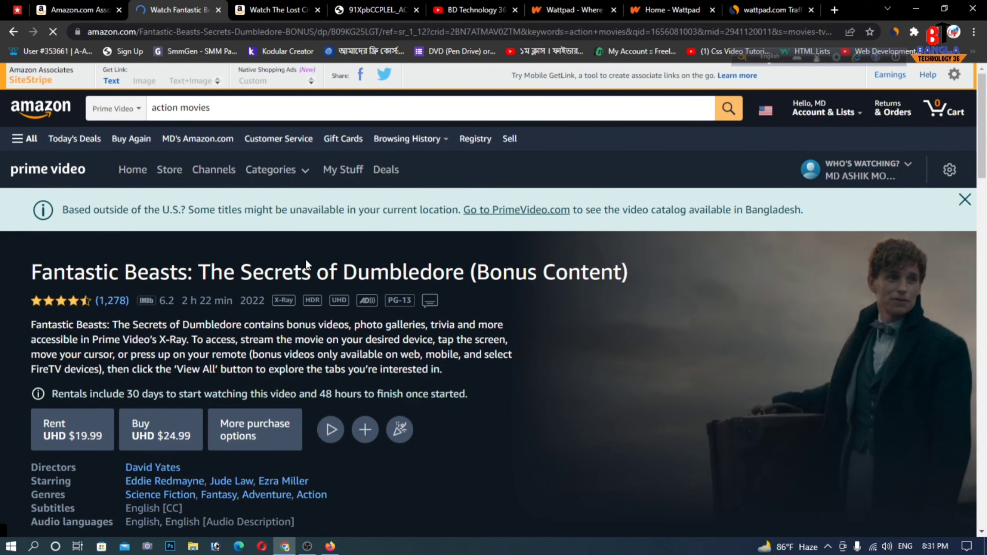
scroll(306, 262, "down", 1)
scroll(298, 288, "down", 1)
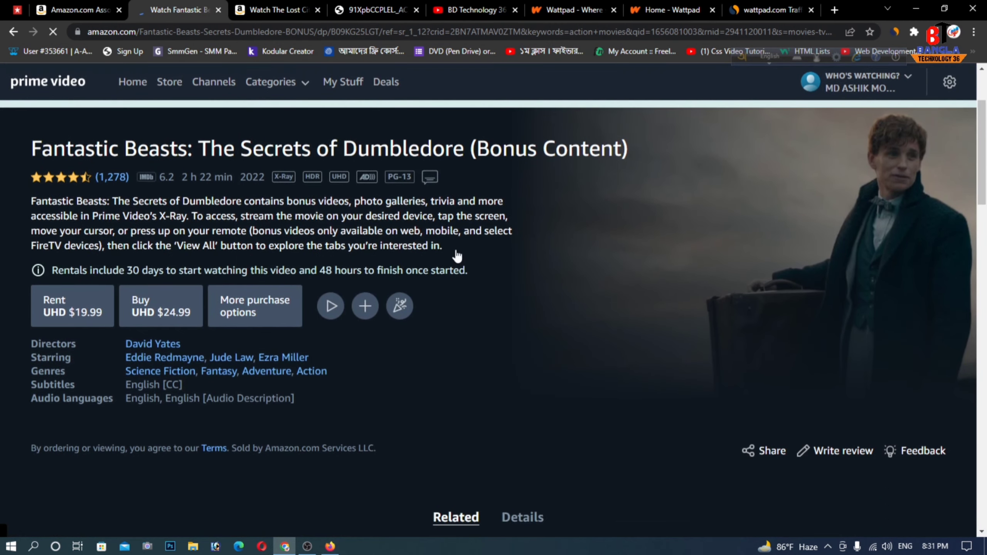
scroll(476, 248, "down", 2)
scroll(447, 247, "up", 3)
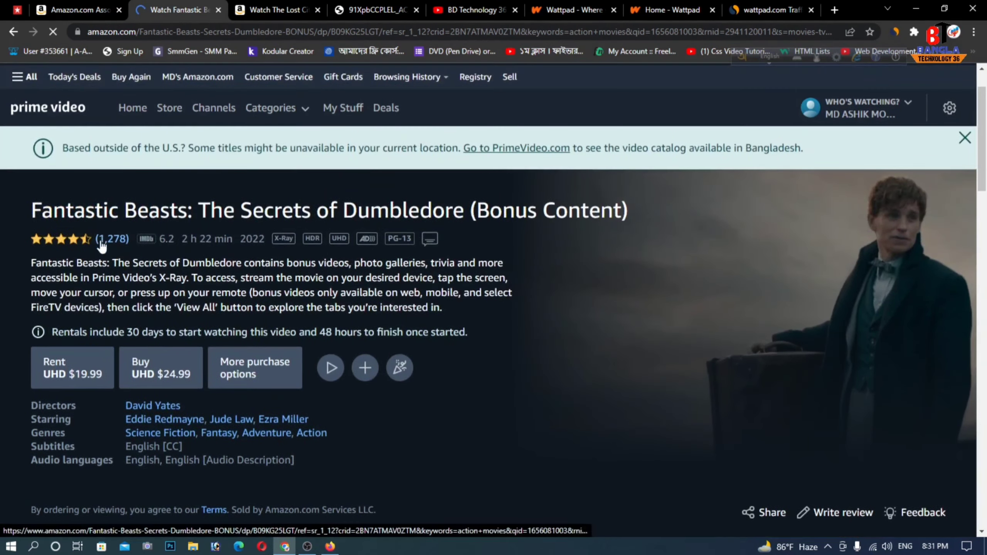
scroll(537, 261, "down", 1)
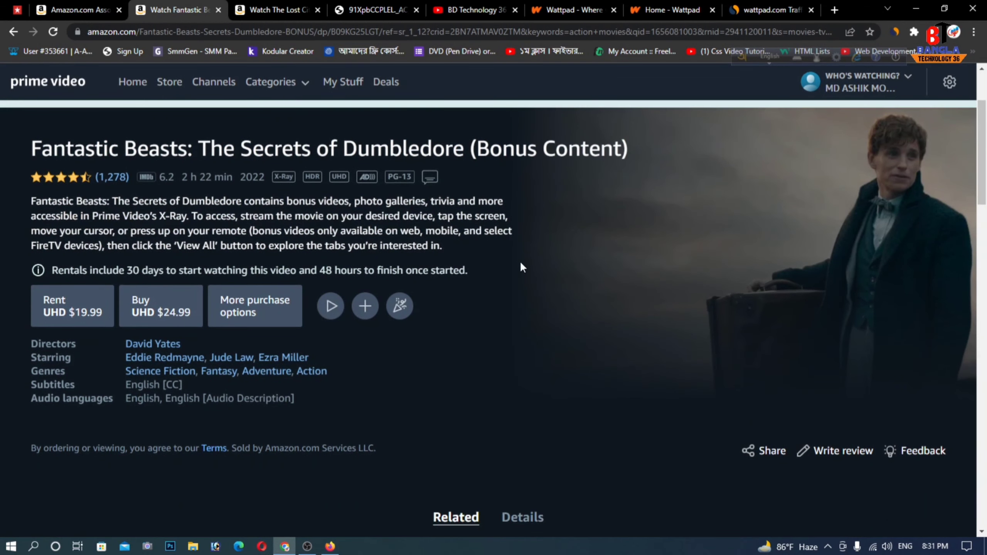
scroll(425, 239, "up", 3)
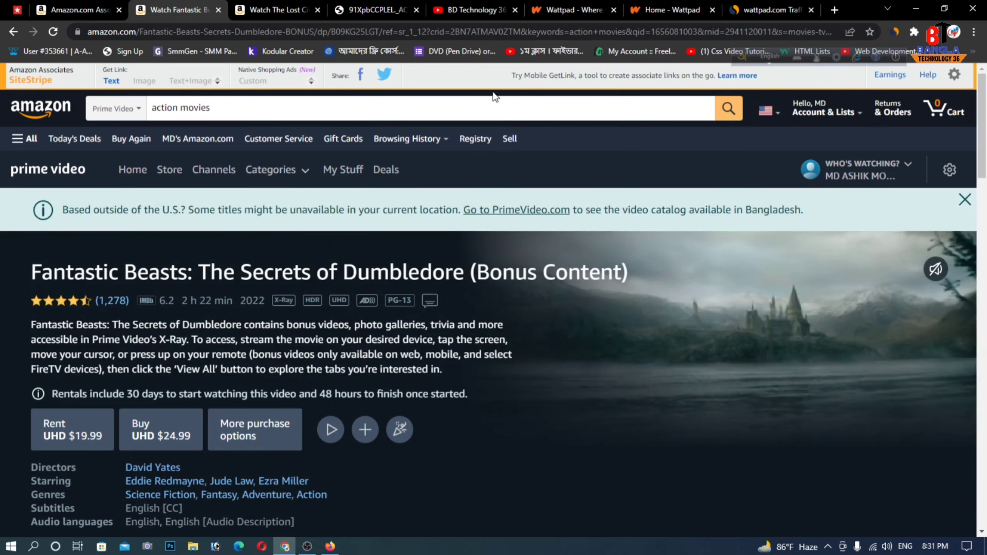
Step: Switch to the Wattpad home page, dismiss the Google sign-in prompt and check the available login options without logging in
left_click(572, 10)
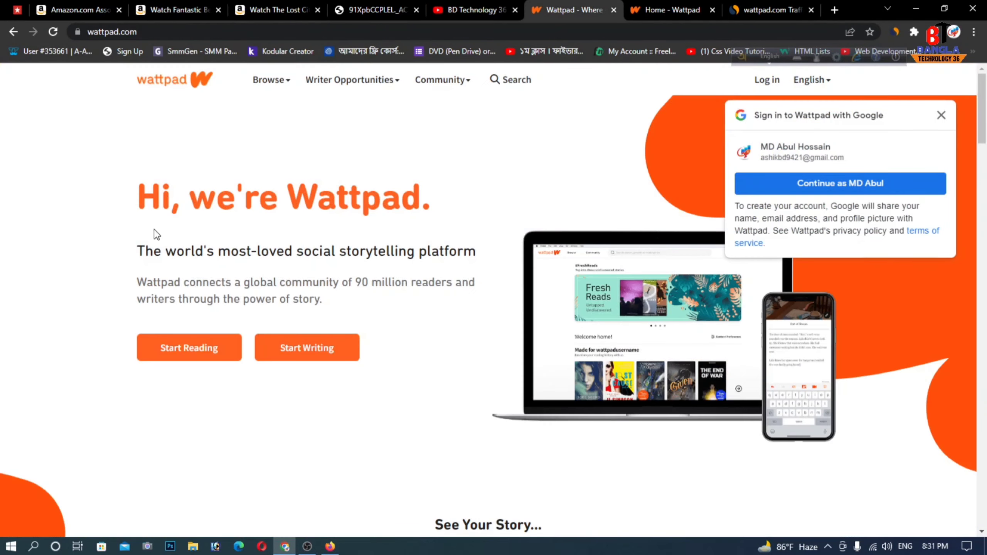
left_click(940, 116)
scroll(544, 274, "down", 1)
scroll(595, 378, "up", 1)
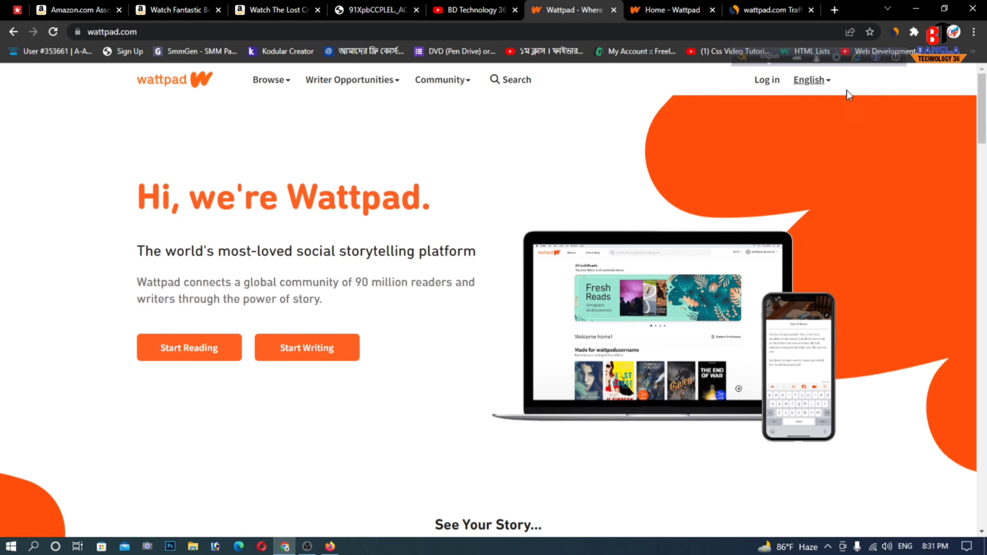
left_click(768, 80)
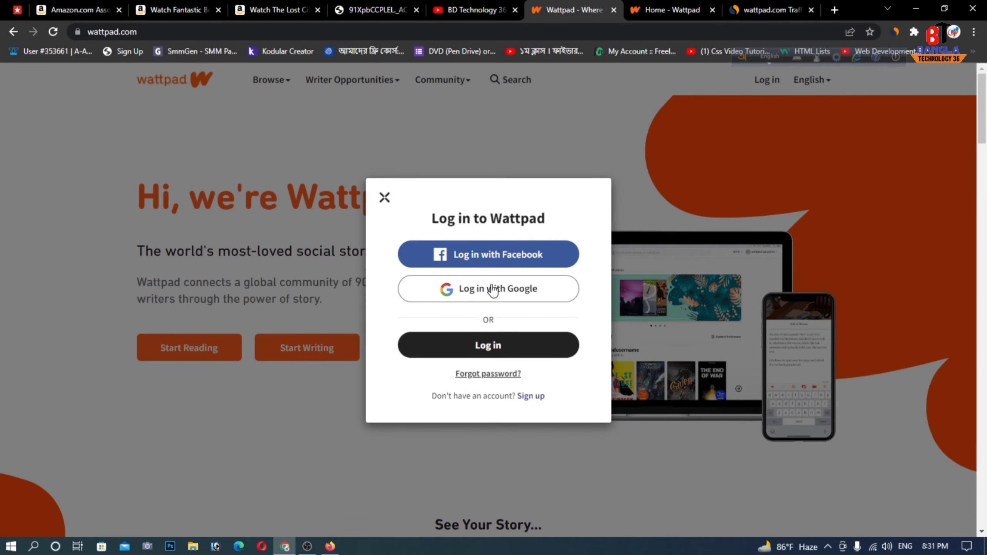
left_click(384, 199)
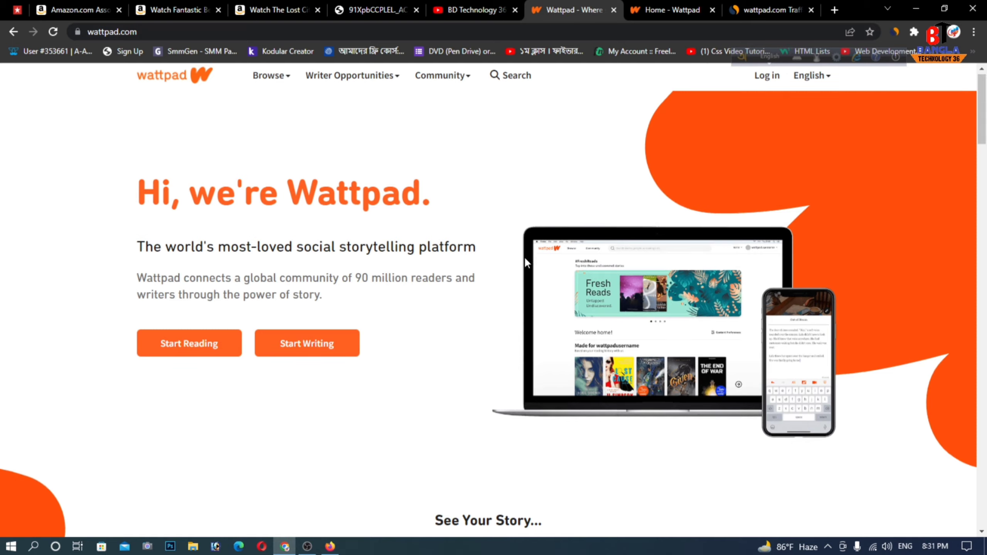
Step: Switch to the logged-in Wattpad home page, reload it and browse its story sections
scroll(524, 256, "down", 6)
scroll(612, 237, "up", 10)
left_click(668, 10)
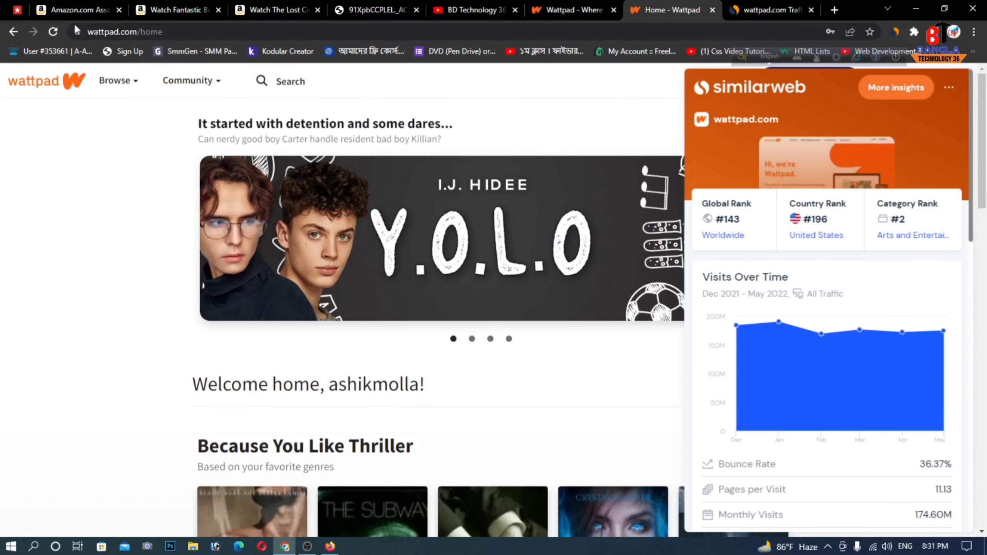
left_click(54, 31)
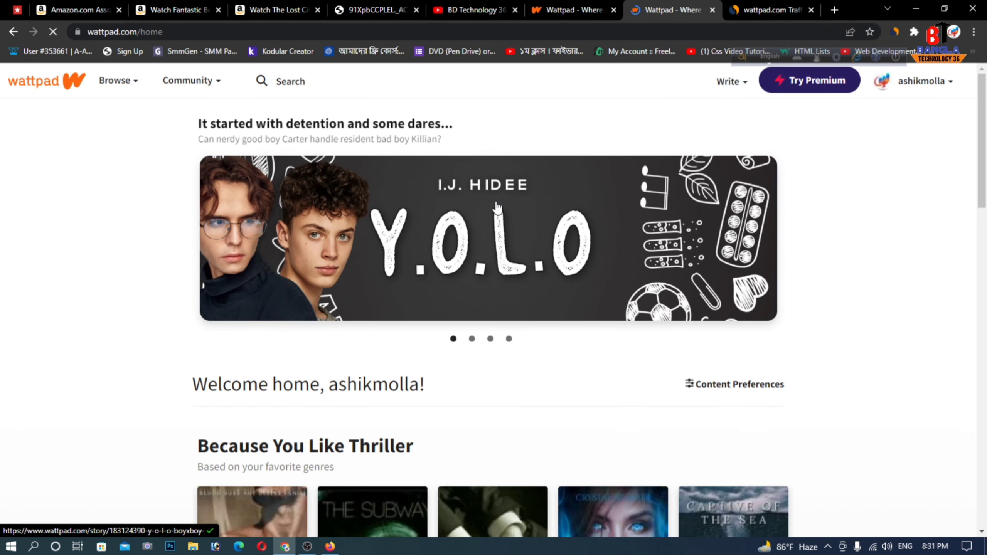
scroll(424, 186, "down", 15)
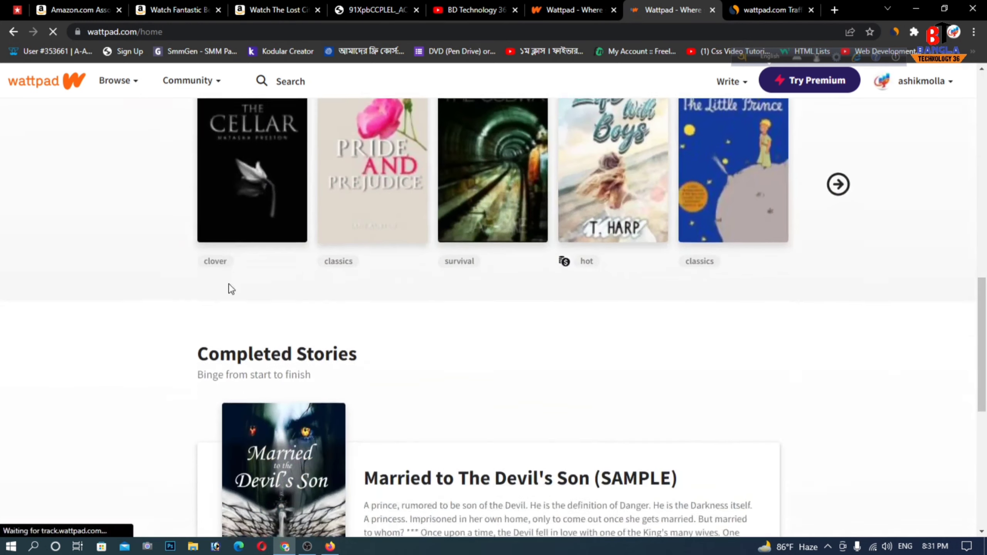
scroll(245, 268, "down", 8)
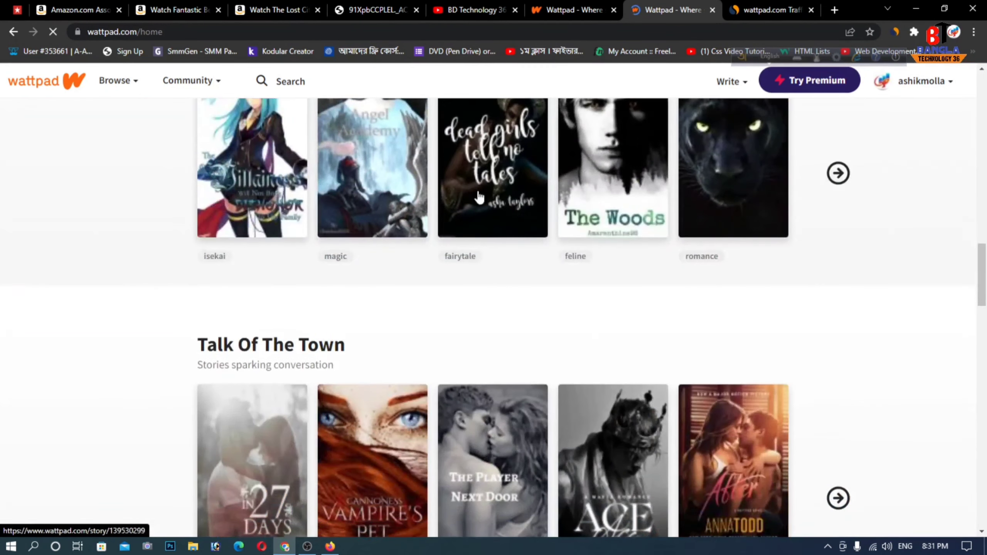
scroll(646, 224, "down", 14)
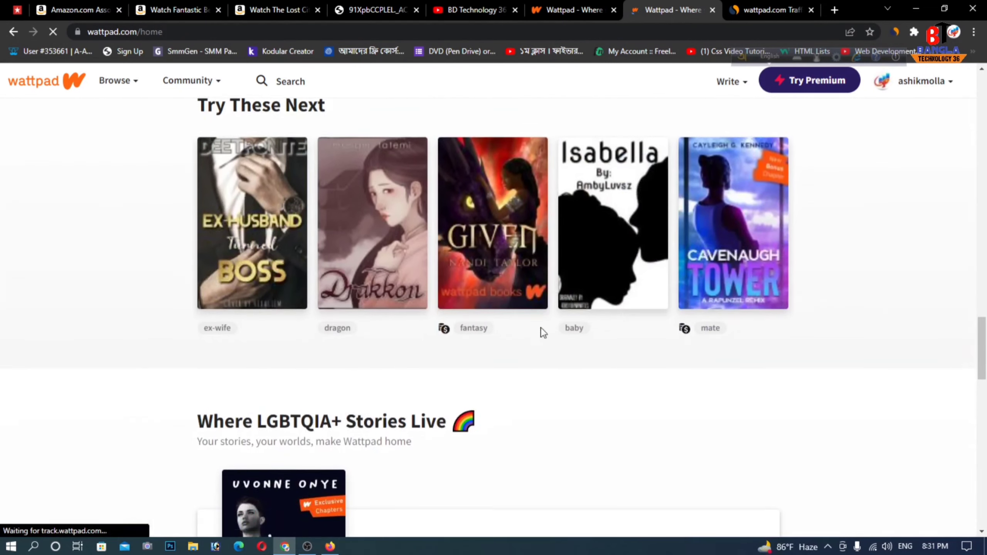
scroll(817, 288, "up", 20)
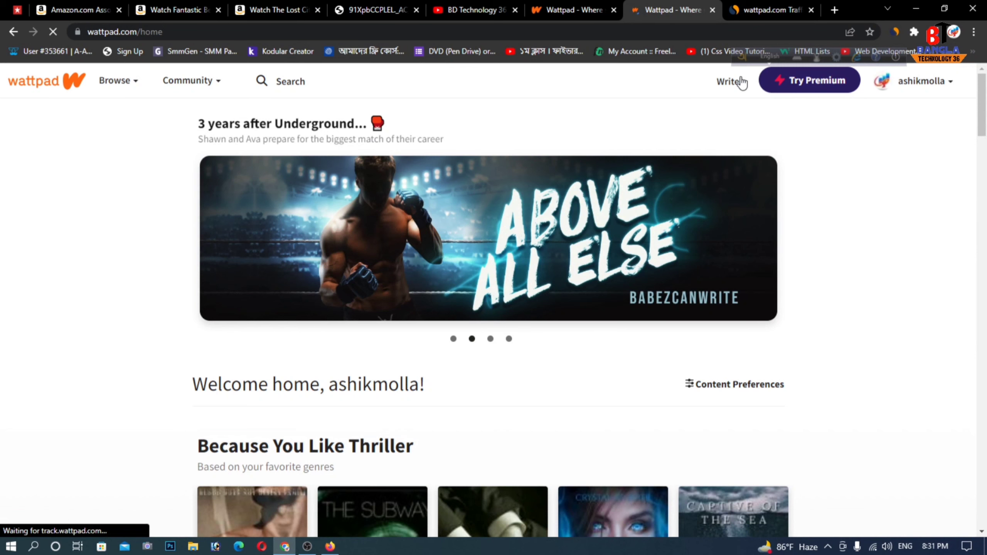
Step: Dismiss the browser notification, start creating a new Wattpad story and look over the fields of its details form
left_click(740, 81)
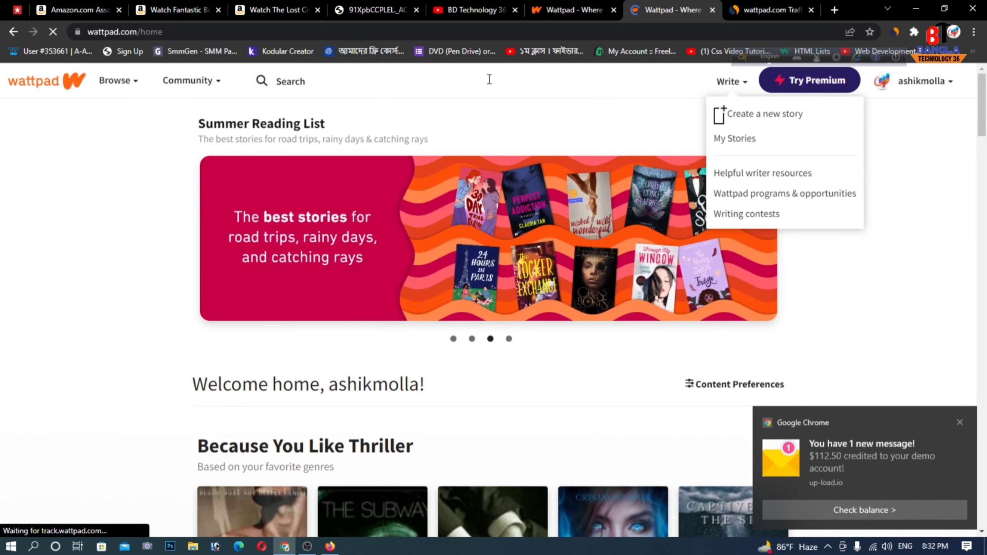
left_click(462, 103)
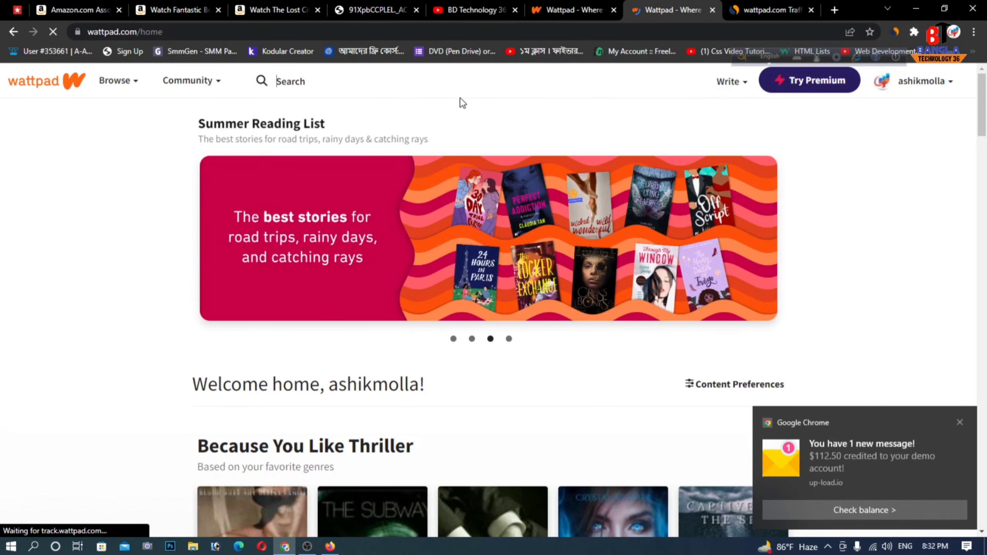
left_click(961, 423)
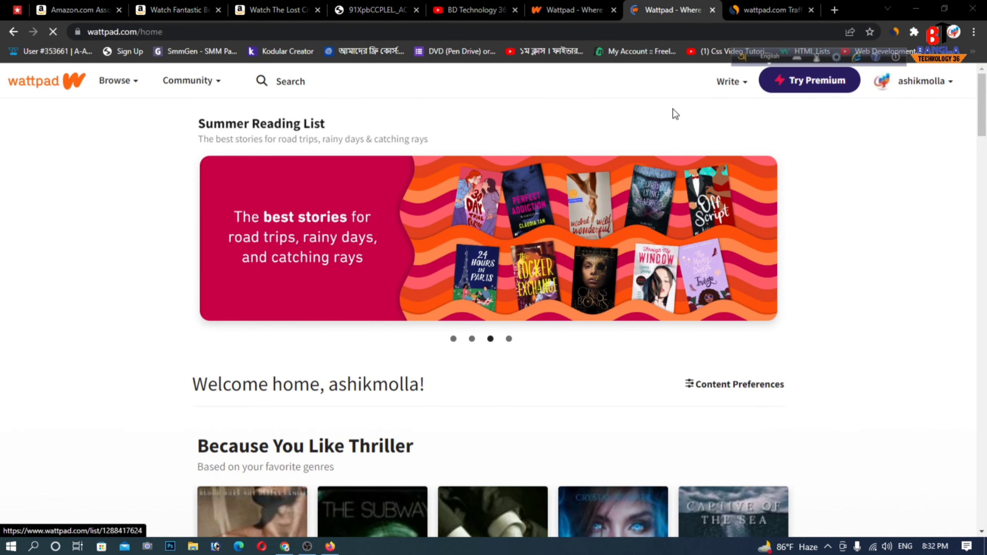
left_click(730, 85)
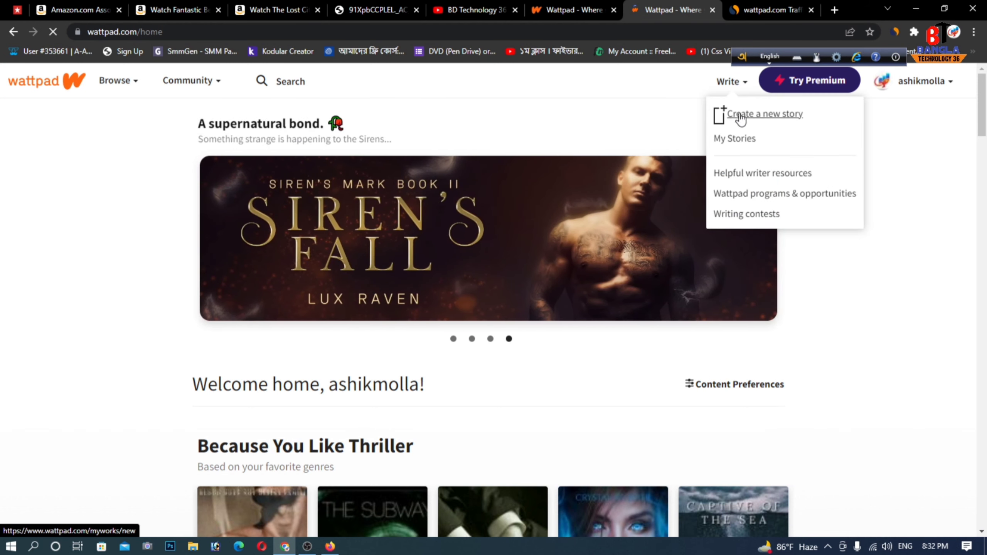
left_click(756, 118)
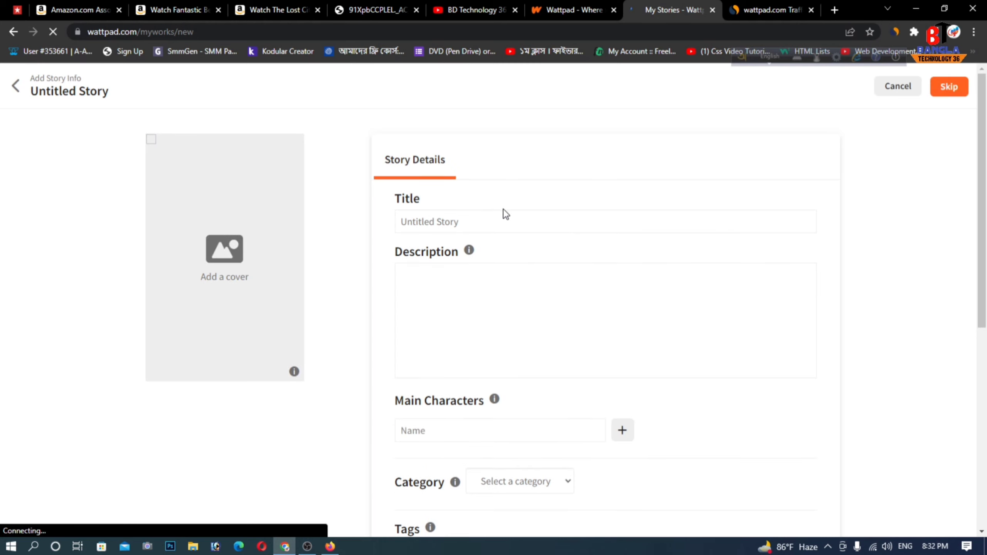
scroll(511, 215, "down", 8)
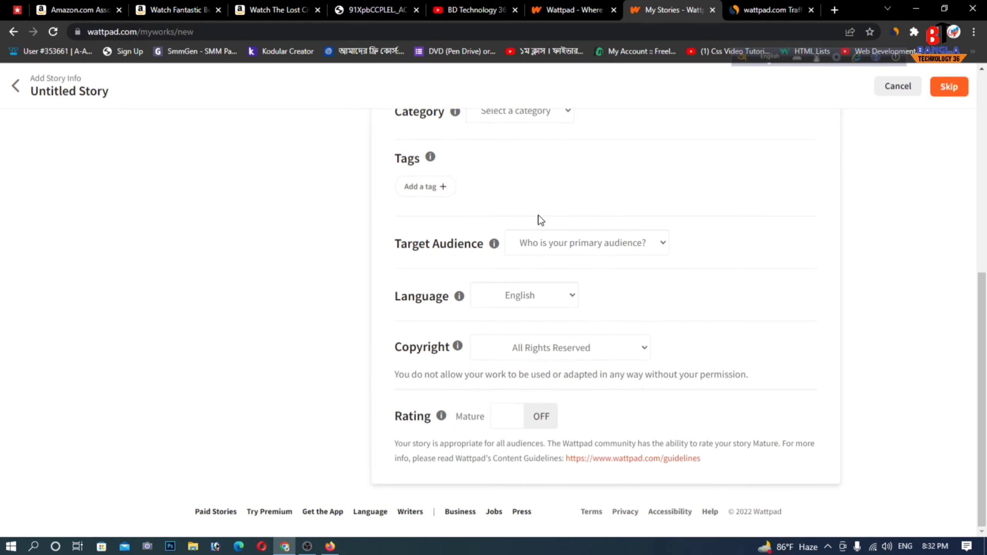
scroll(541, 220, "up", 8)
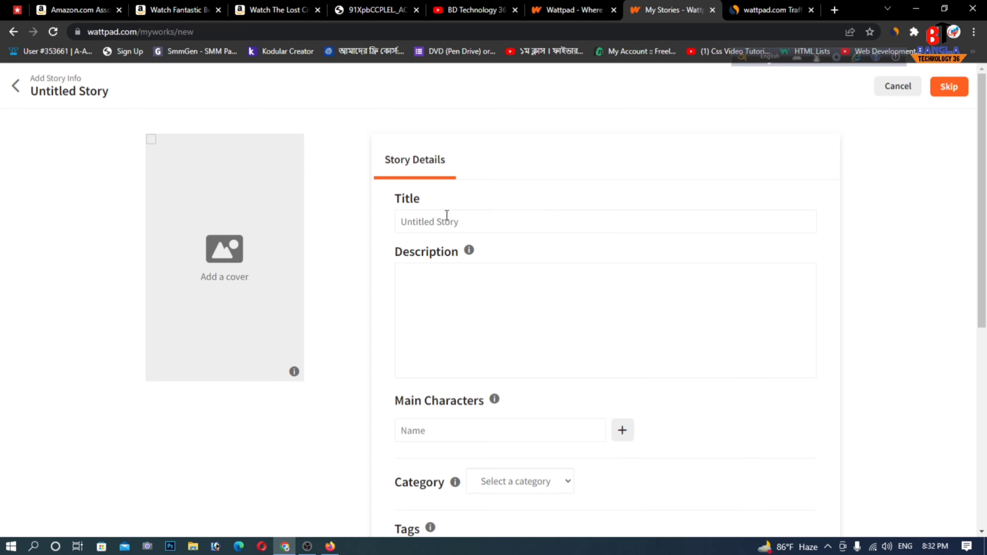
left_click(459, 216)
left_click(496, 192)
Step: Switch to the Fantastic Beasts poster image and save it as 1.jpg in the New folder inside Downloads
left_click(191, 5)
left_click(263, 8)
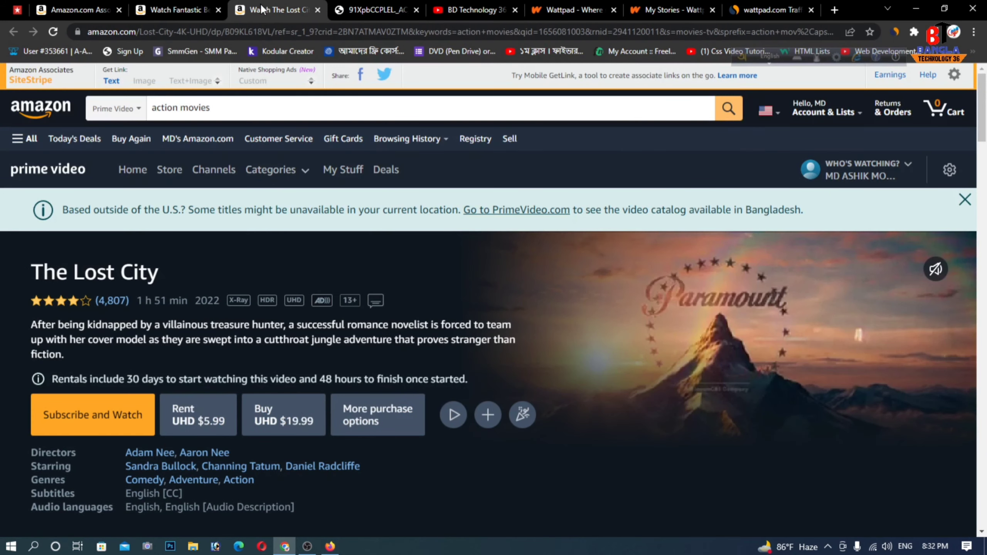
left_click(378, 7)
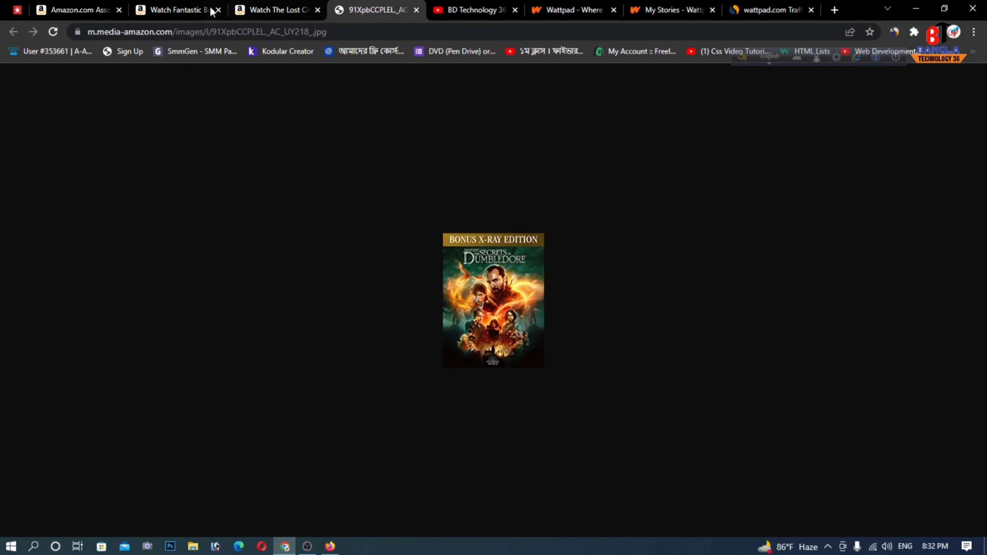
right_click(479, 282)
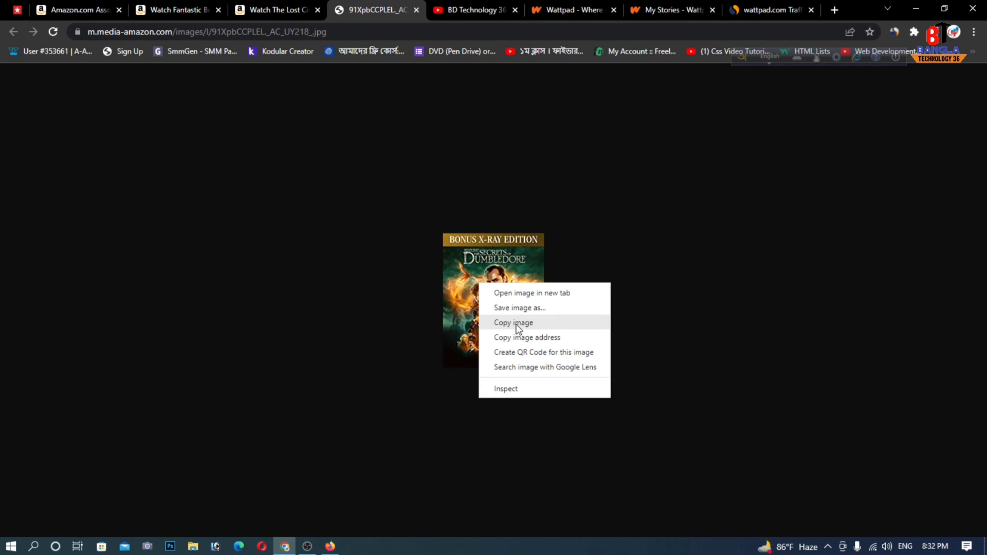
left_click(517, 307)
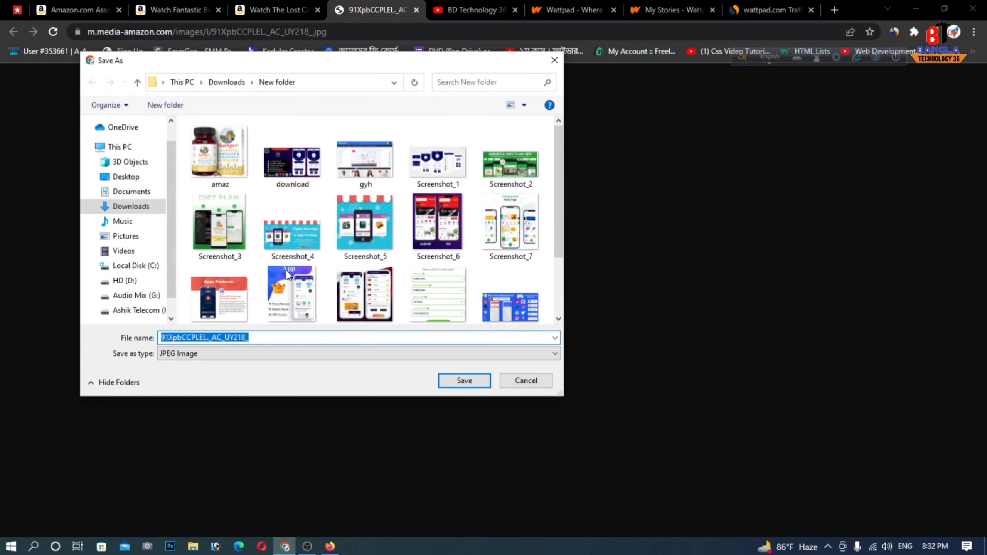
scroll(425, 311, "down", 2)
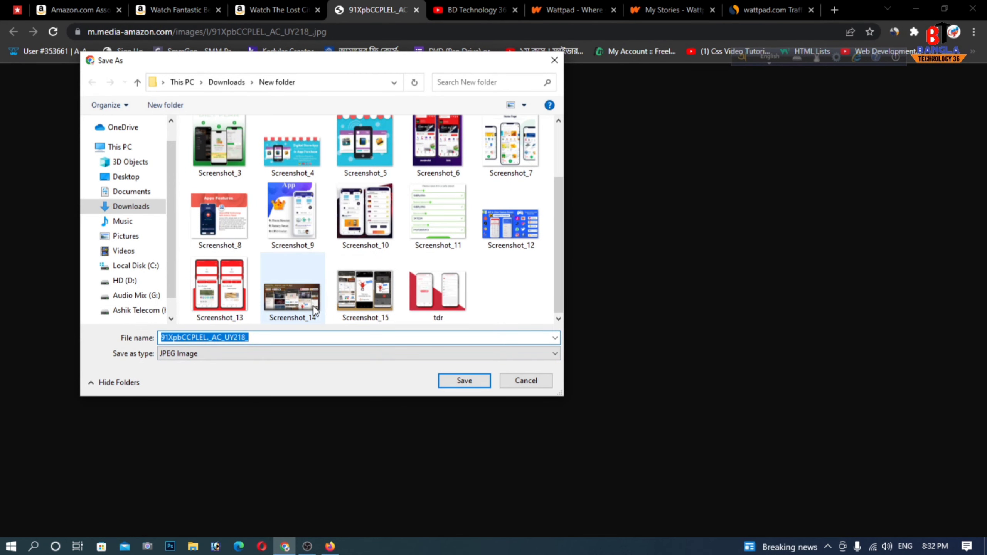
left_click(463, 385)
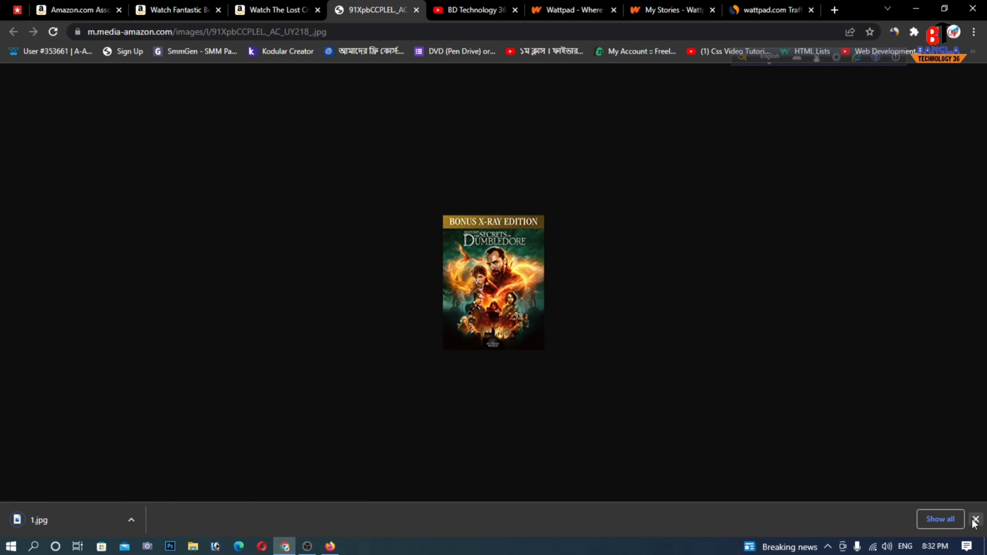
Step: Copy the title "Fantastic Beasts: The Secrets of Dumbledore (Bonus Content)" from the movie's Amazon page
left_click(268, 10)
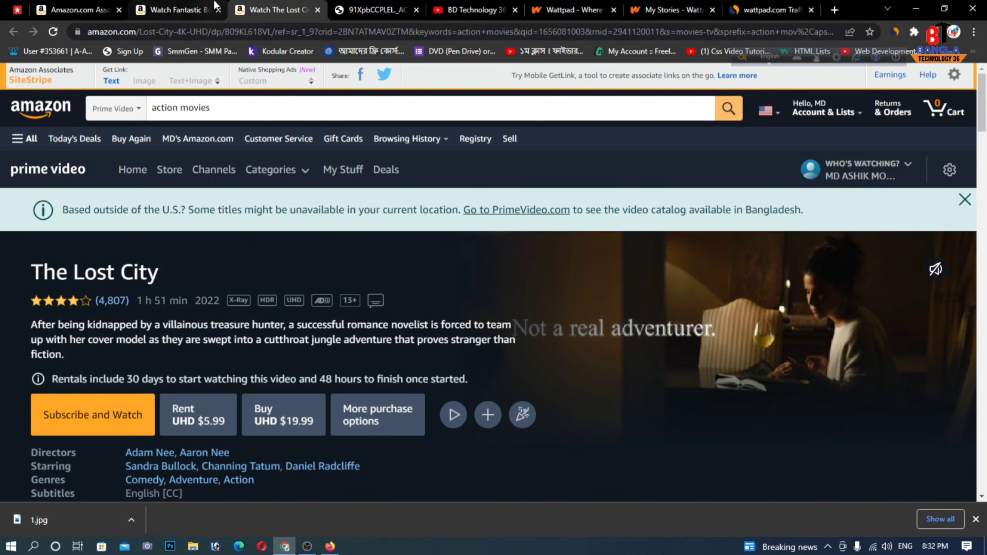
left_click(177, 10)
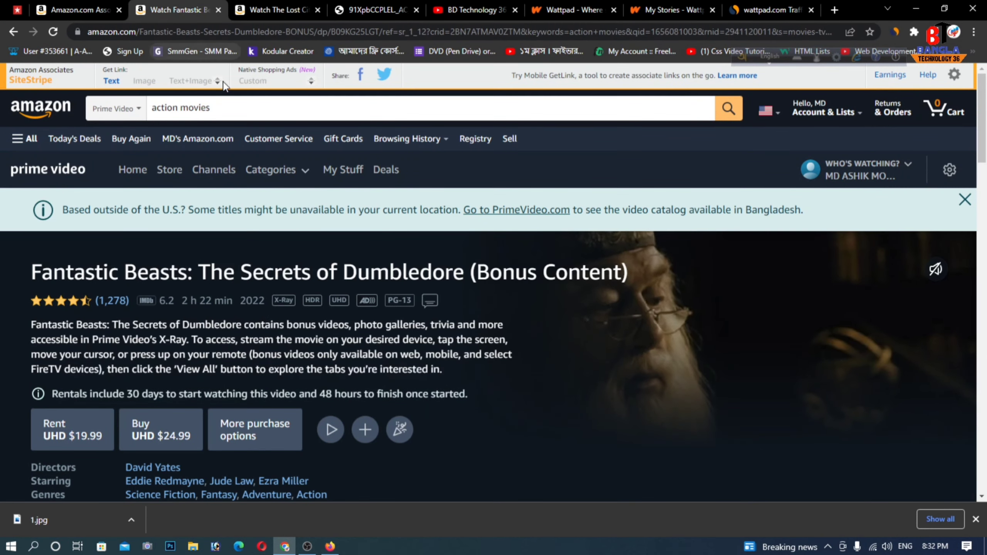
triple_click(99, 266)
right_click(159, 274)
left_click(185, 281)
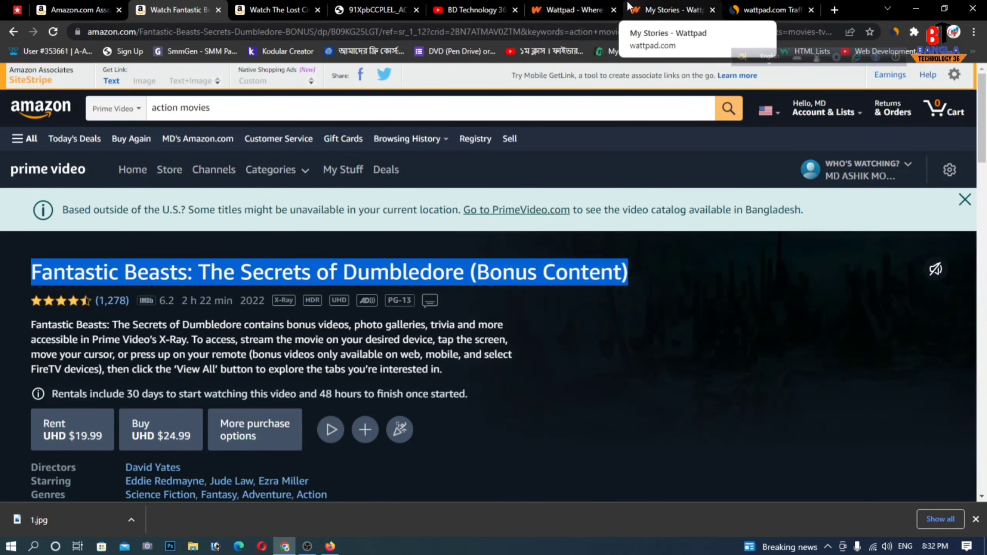
Step: Paste "Fantastic Beasts: The Secrets of Dumbledore (Bonus Content)" as the title of the new Wattpad story
left_click(637, 10)
left_click(421, 222)
right_click(424, 222)
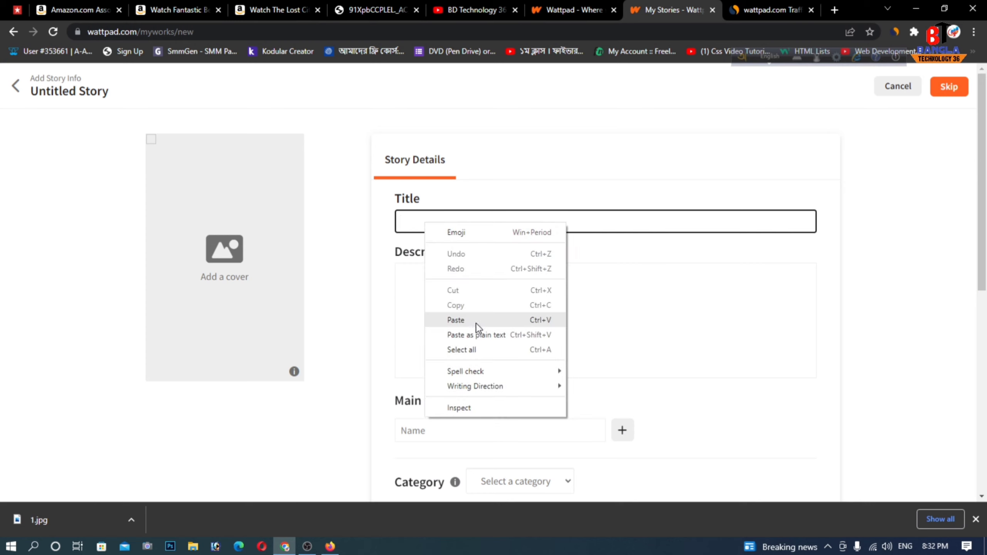
left_click(476, 323)
key("BackSpace")
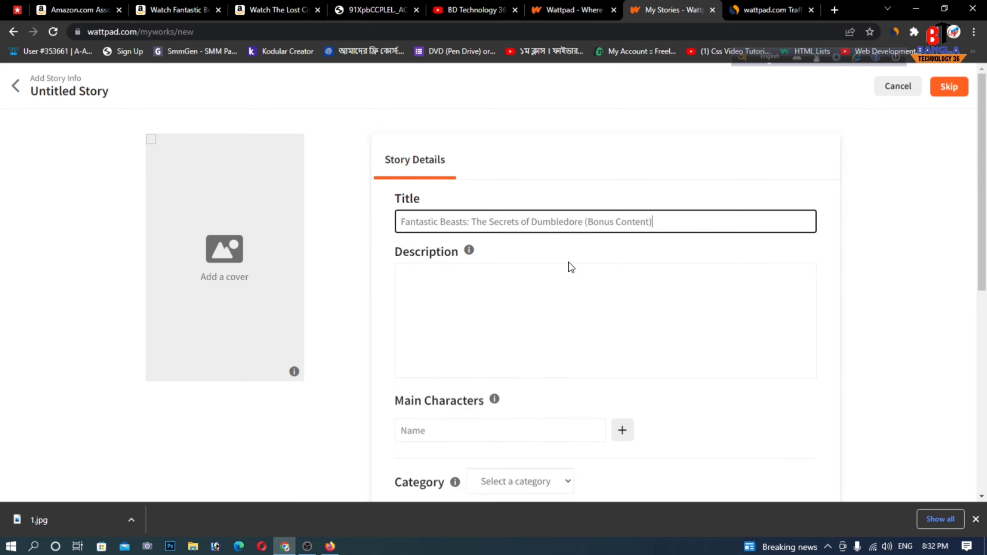
left_click(587, 251)
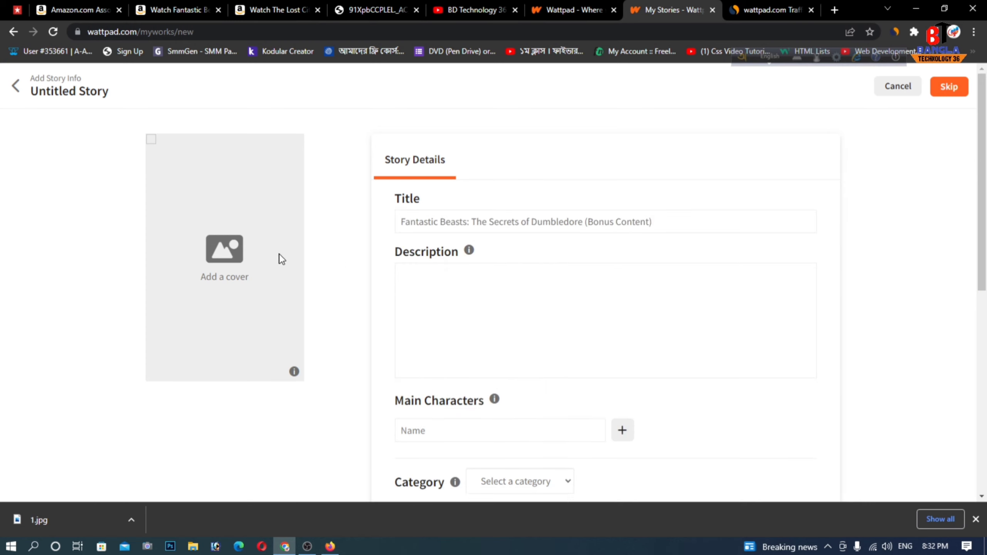
Step: Upload the poster image 1 from Downloads > New folder as the story's cover
left_click(225, 241)
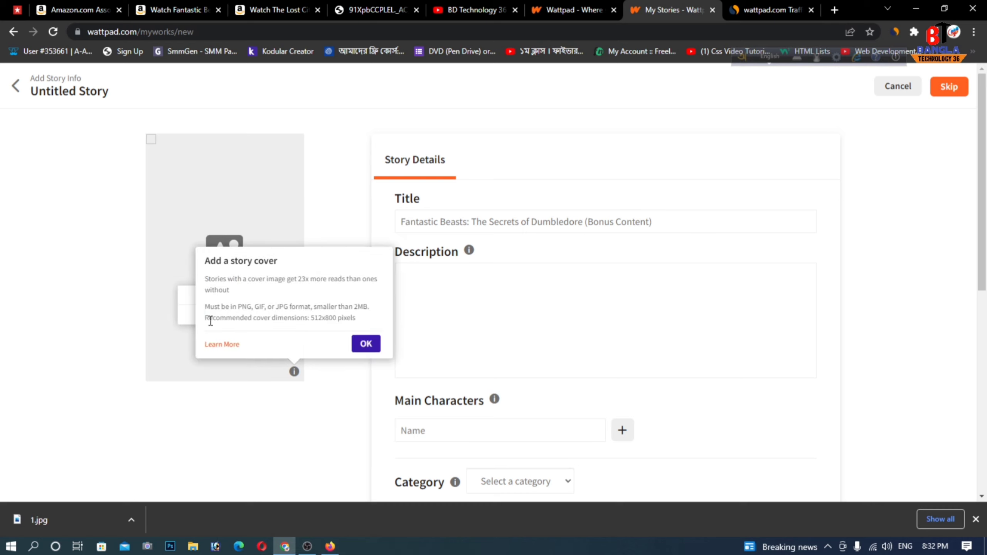
left_click(359, 342)
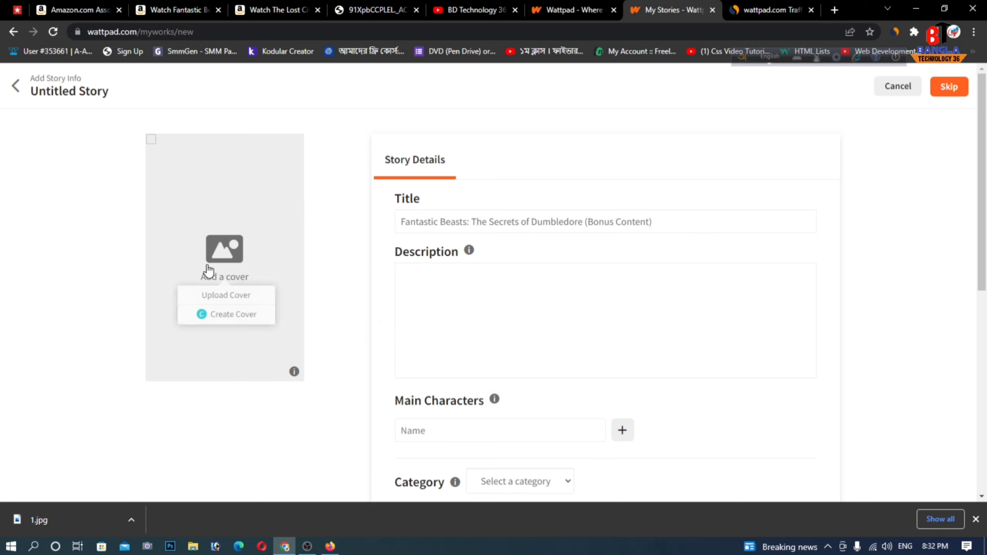
left_click(220, 296)
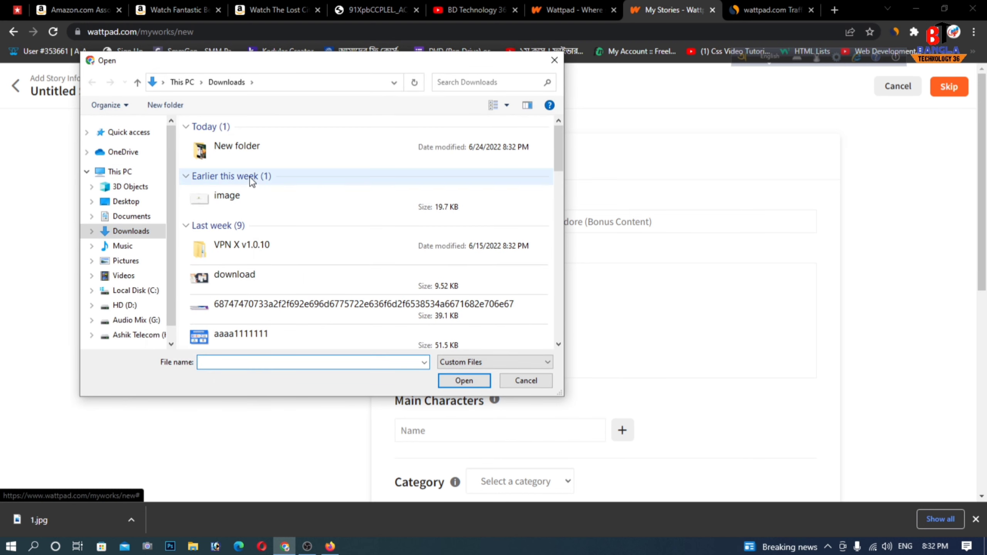
double_click(249, 152)
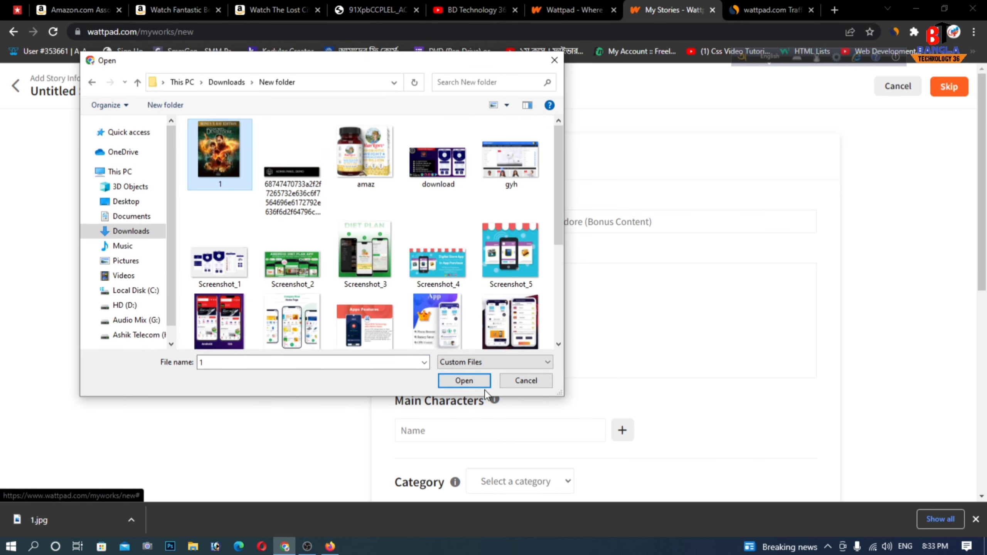
left_click(482, 384)
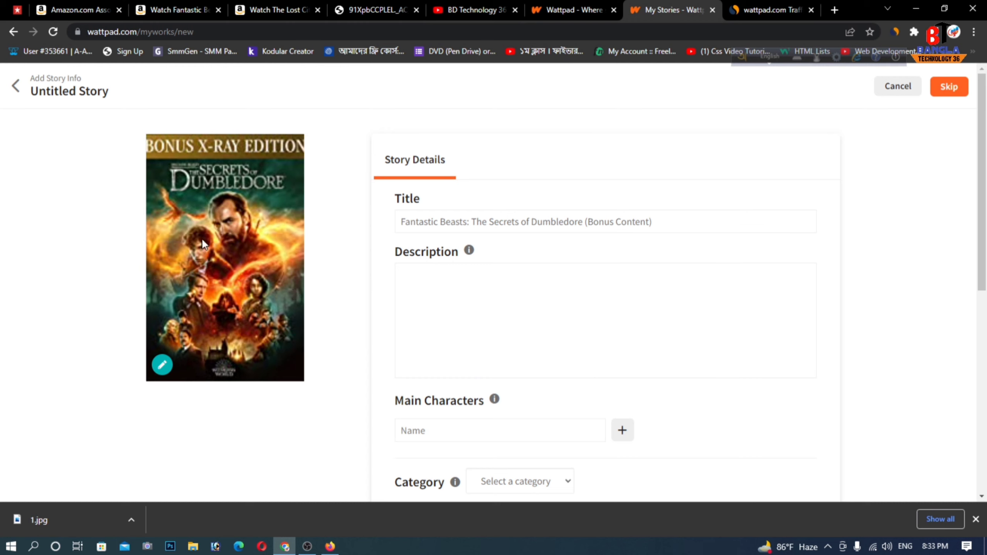
Step: Copy the full description paragraph of Fantastic Beasts: The Secrets of Dumbledore from the movie's Amazon page
scroll(426, 298, "down", 1)
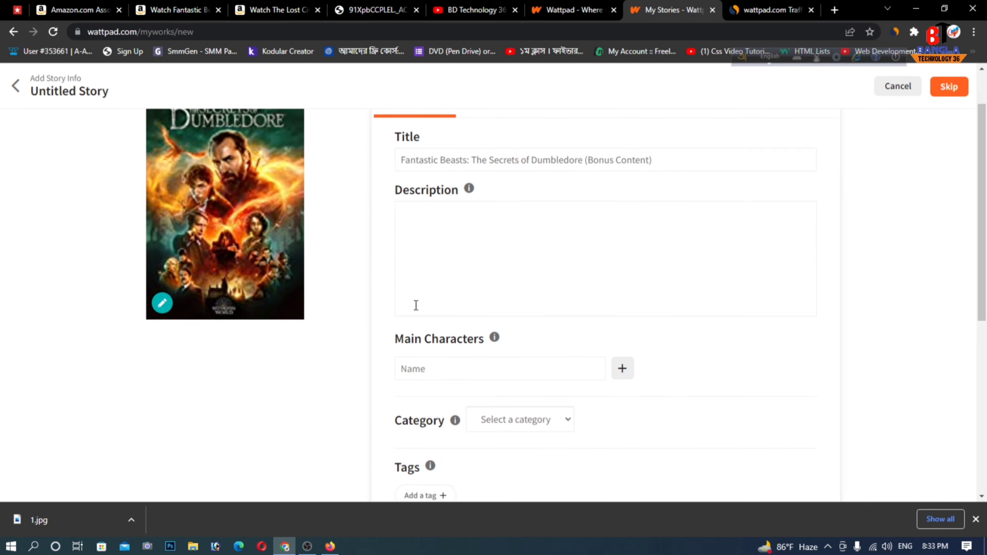
left_click(409, 368)
scroll(392, 295, "up", 1)
left_click(447, 275)
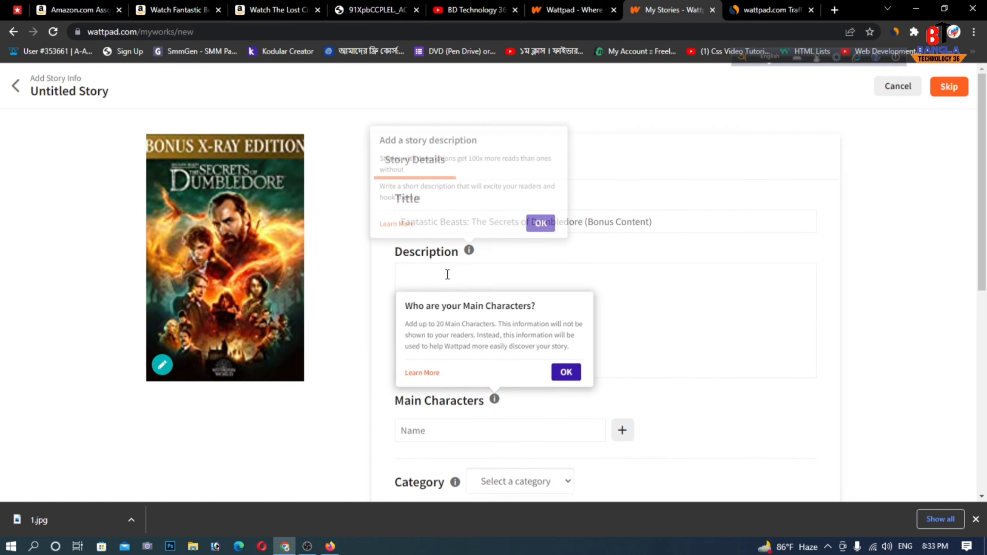
left_click(175, 9)
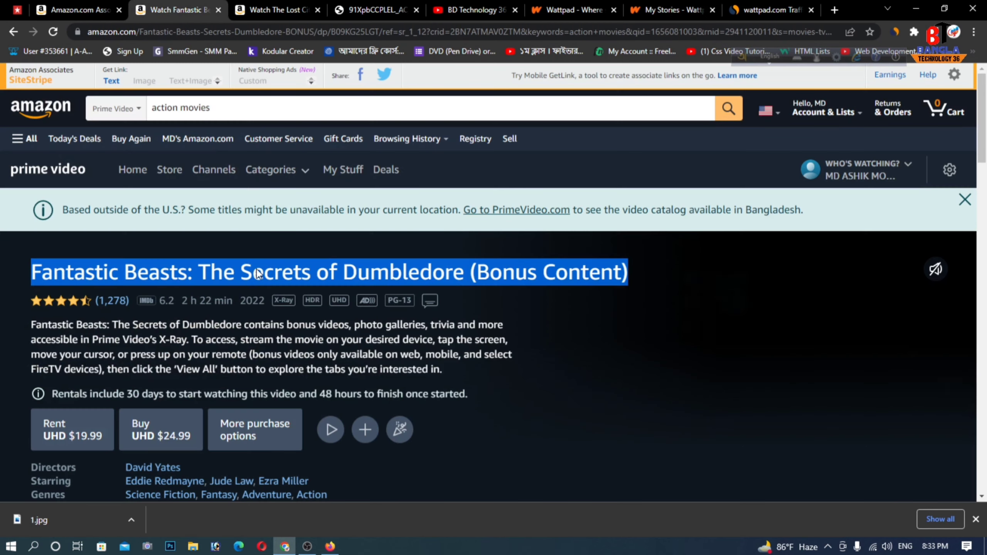
left_click(34, 327)
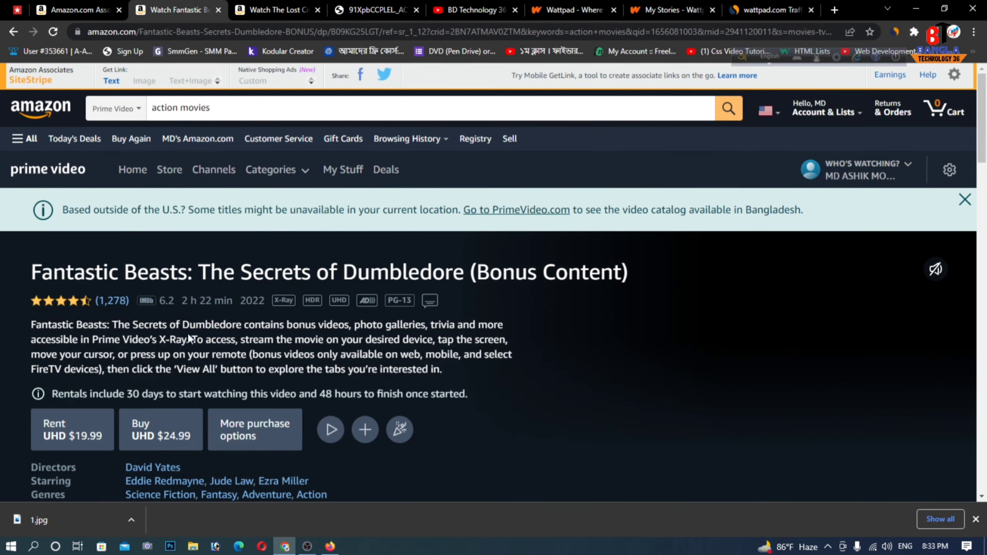
scroll(233, 342, "down", 3)
left_click_drag(242, 218, 342, 244)
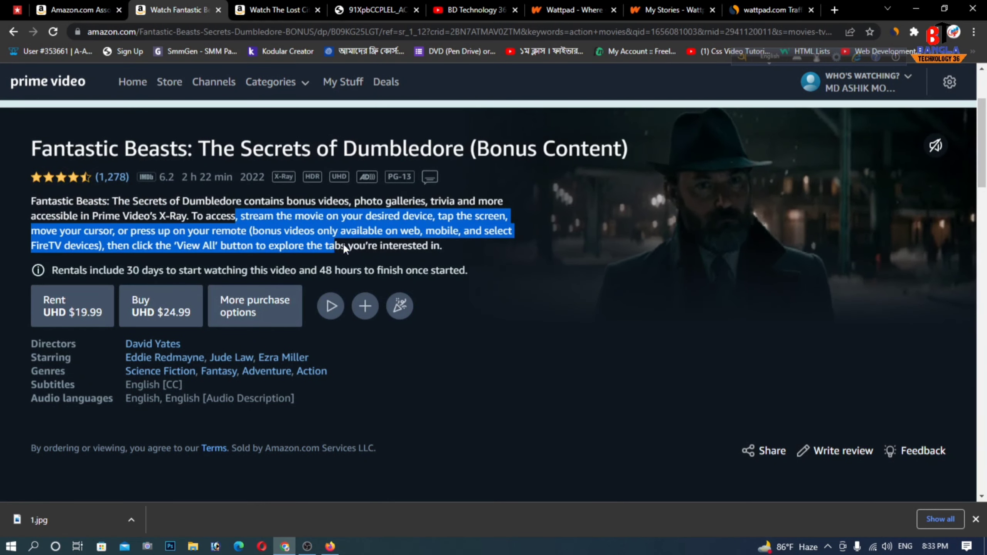
left_click_drag(32, 201, 429, 247)
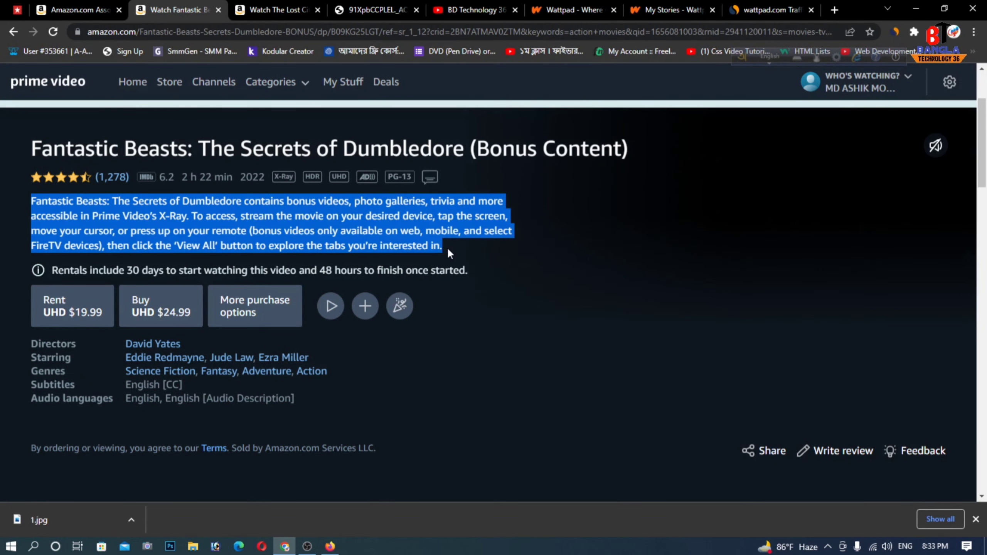
right_click(343, 223)
left_click(361, 232)
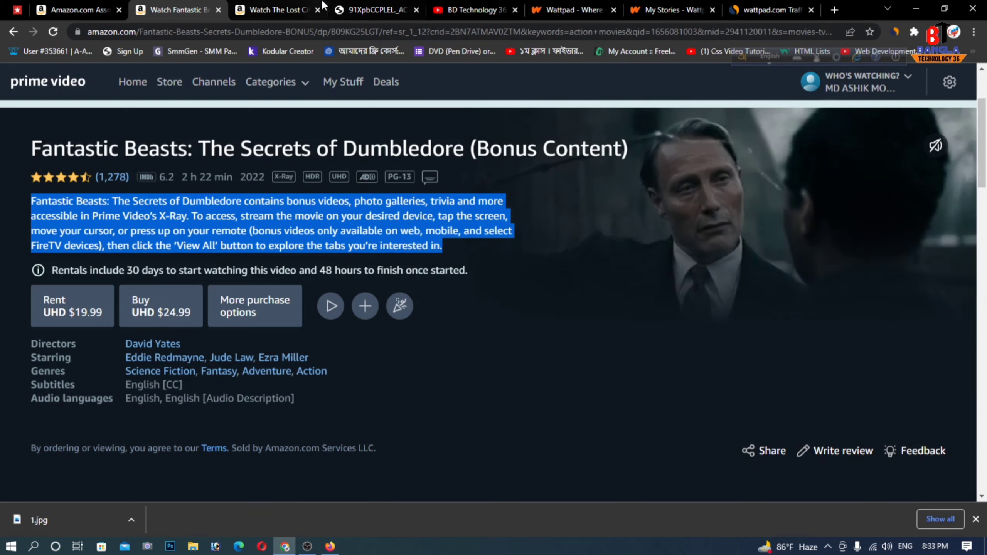
Step: Paste the copied movie description as the description of the new Wattpad story
left_click(648, 6)
left_click(438, 276)
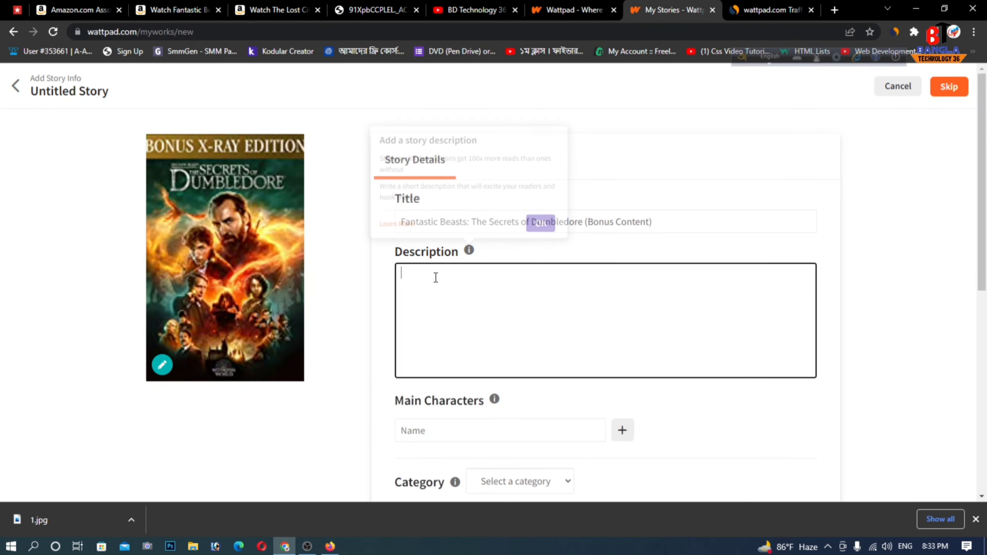
right_click(434, 276)
left_click(488, 374)
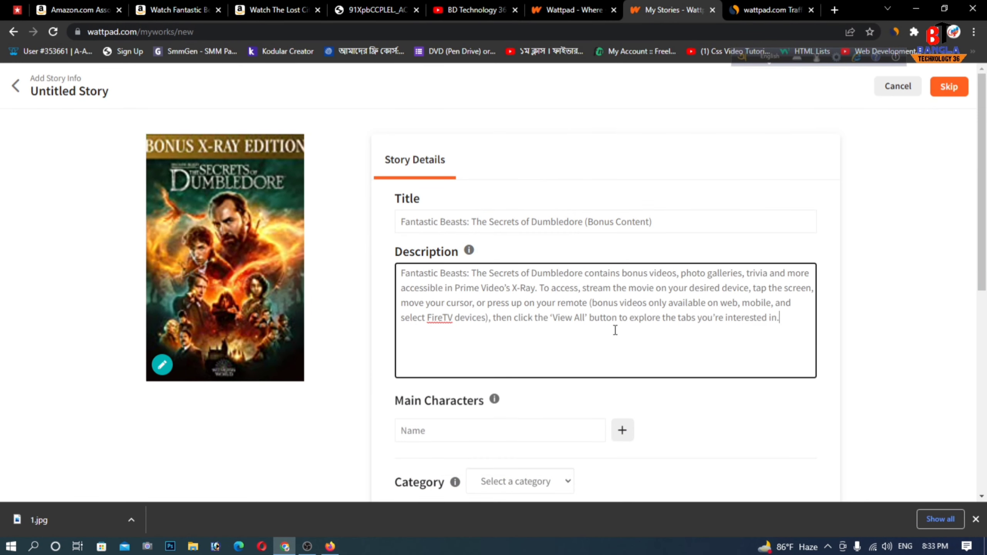
left_click(372, 338)
Step: Add "movies" as the first main character in the story details
scroll(450, 293, "down", 2)
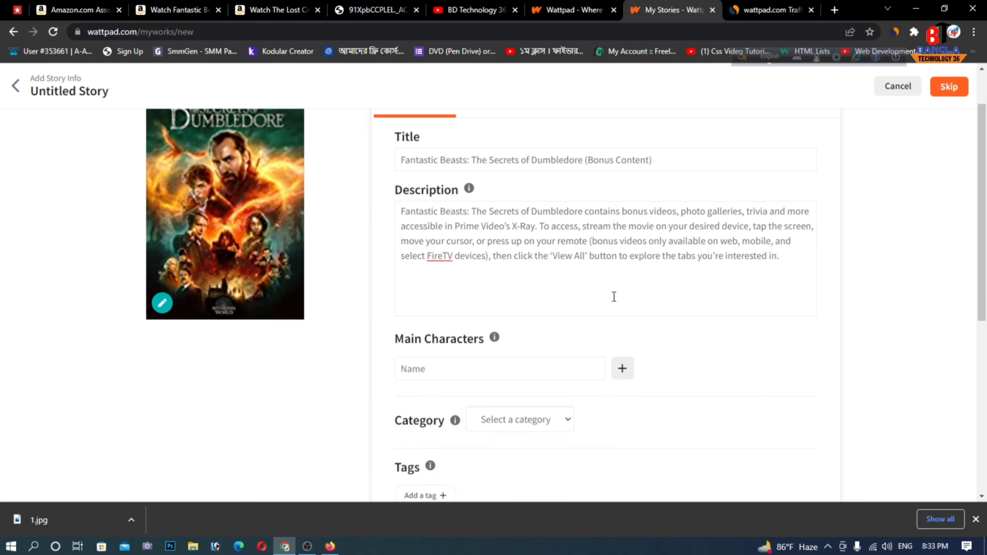
left_click(493, 367)
left_click(623, 369)
left_click(537, 368)
scroll(447, 362, "down", 2)
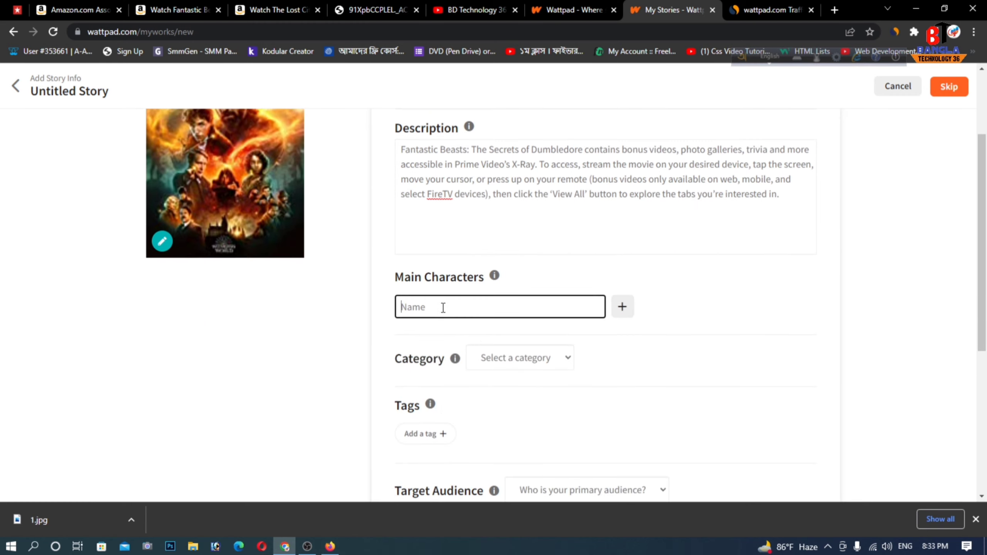
left_click_drag(408, 281, 506, 276)
left_click(423, 302)
type("mov")
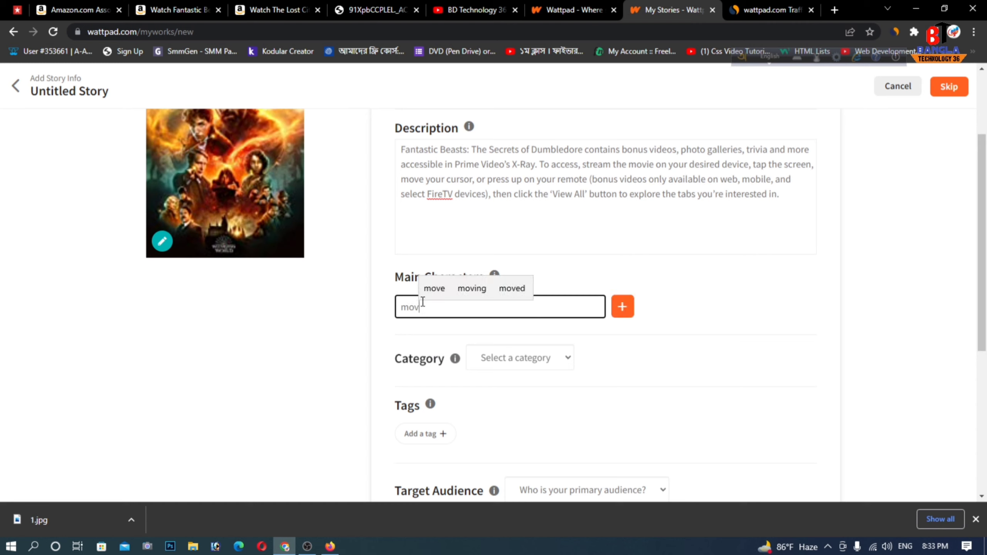
type("ies")
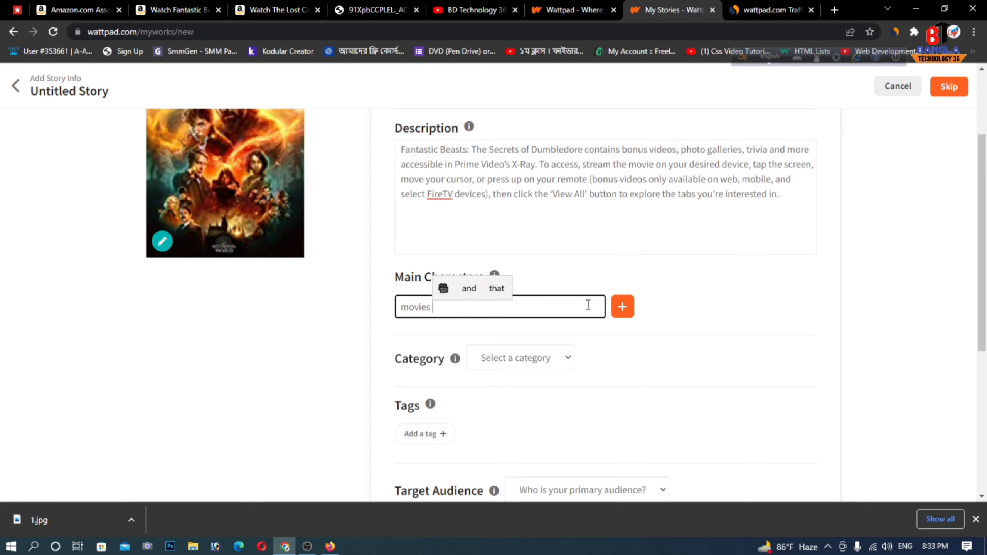
left_click(622, 307)
Step: Add "film" as the second main character of the story
left_click(474, 340)
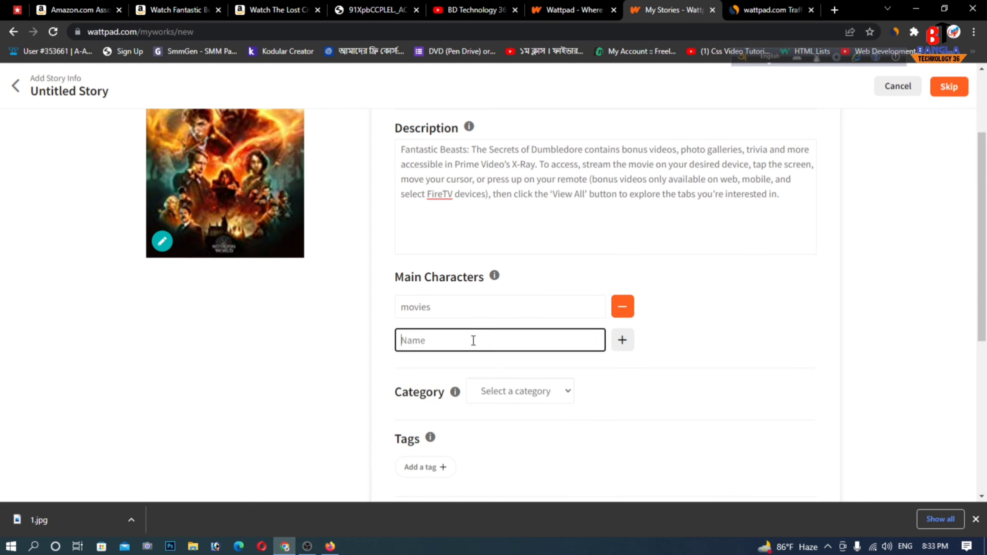
type("fl")
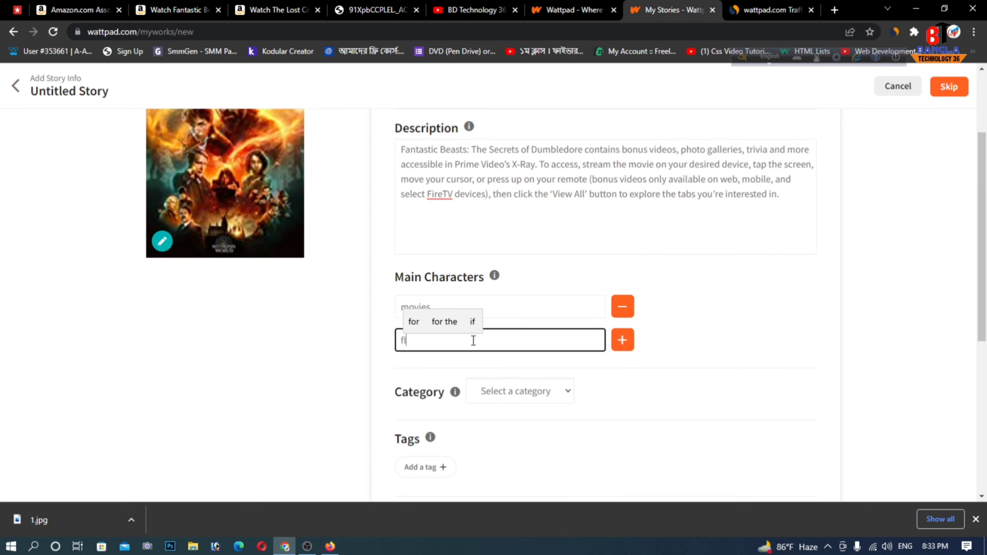
type("im")
left_click(440, 326)
left_click(621, 343)
left_click(622, 343)
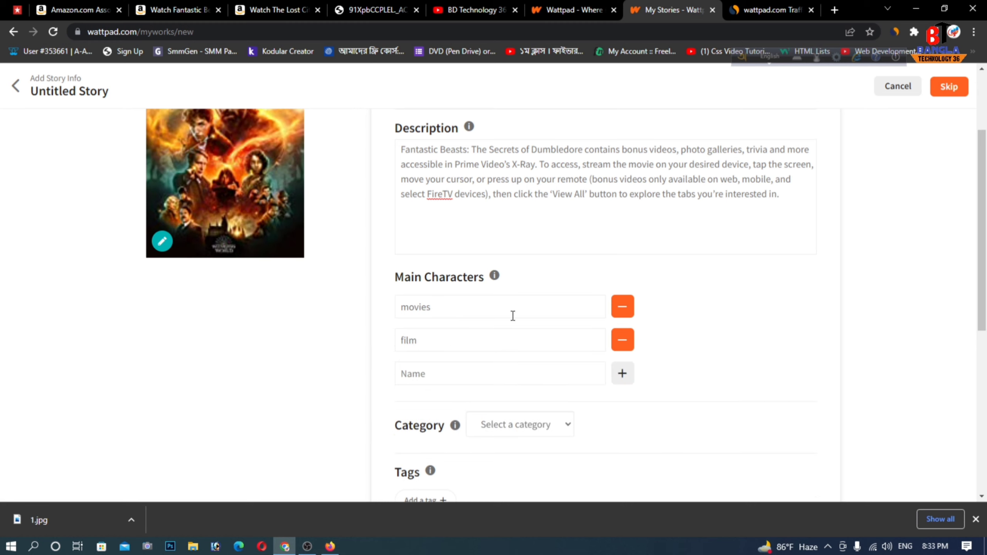
scroll(513, 315, "down", 3)
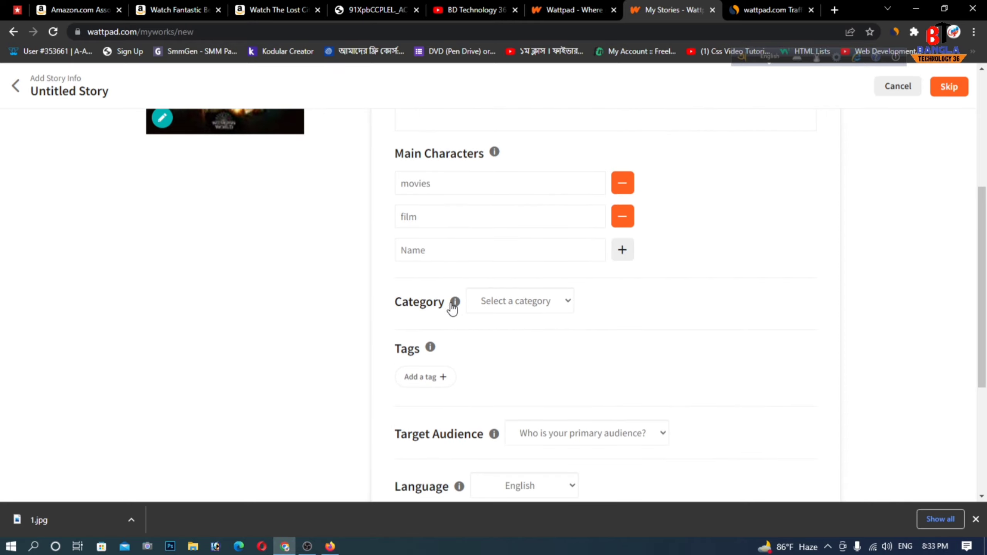
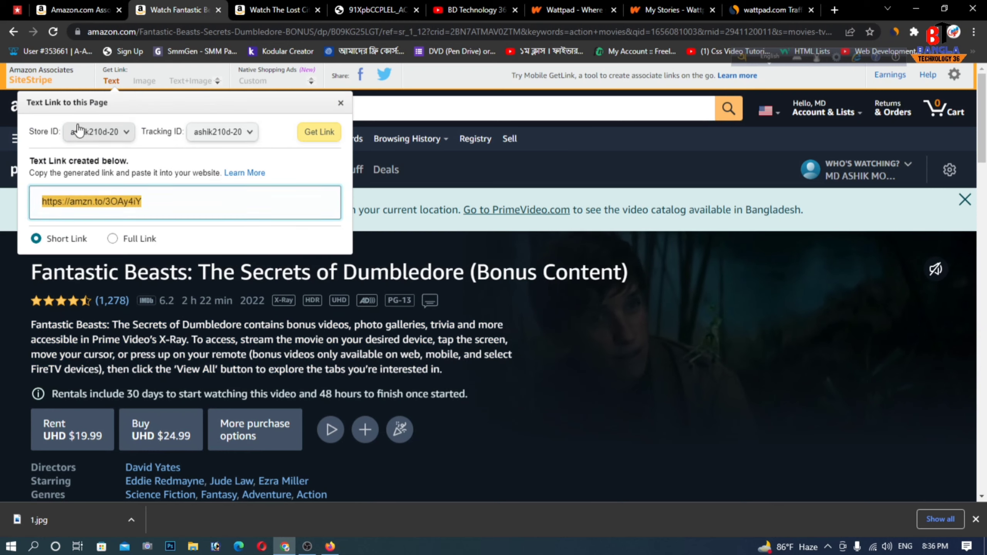
right_click(114, 200)
left_click(137, 209)
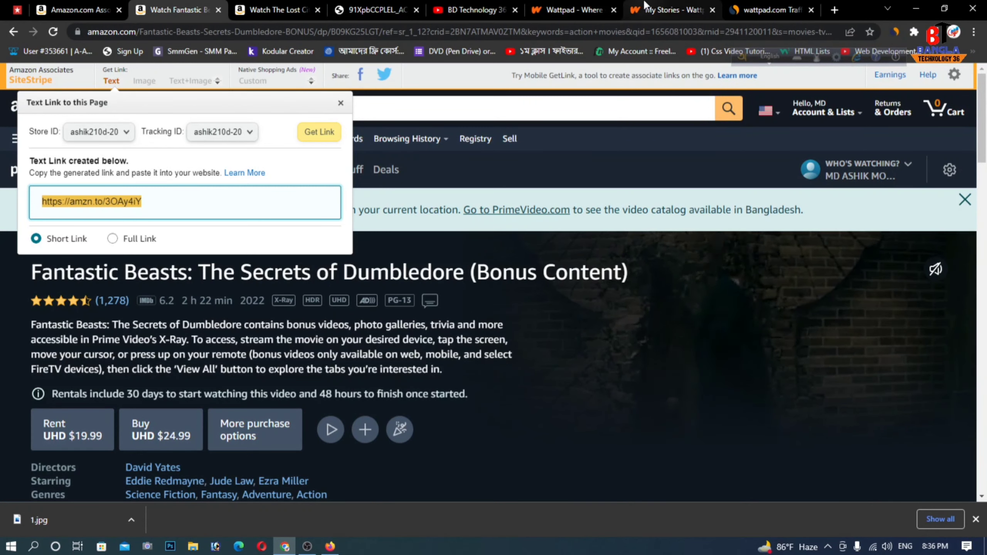
left_click(669, 9)
scroll(440, 324, "down", 6)
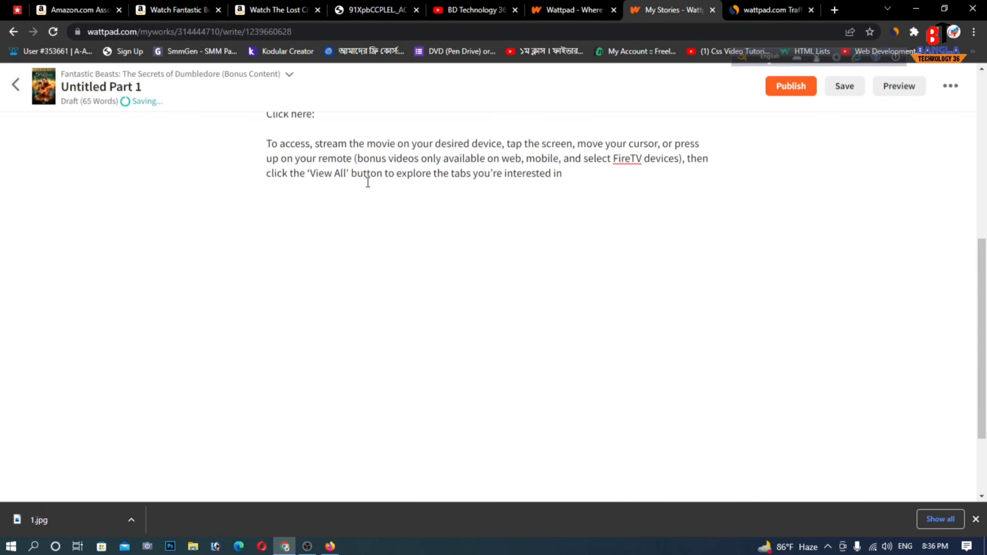
scroll(332, 266, "up", 5)
right_click(323, 355)
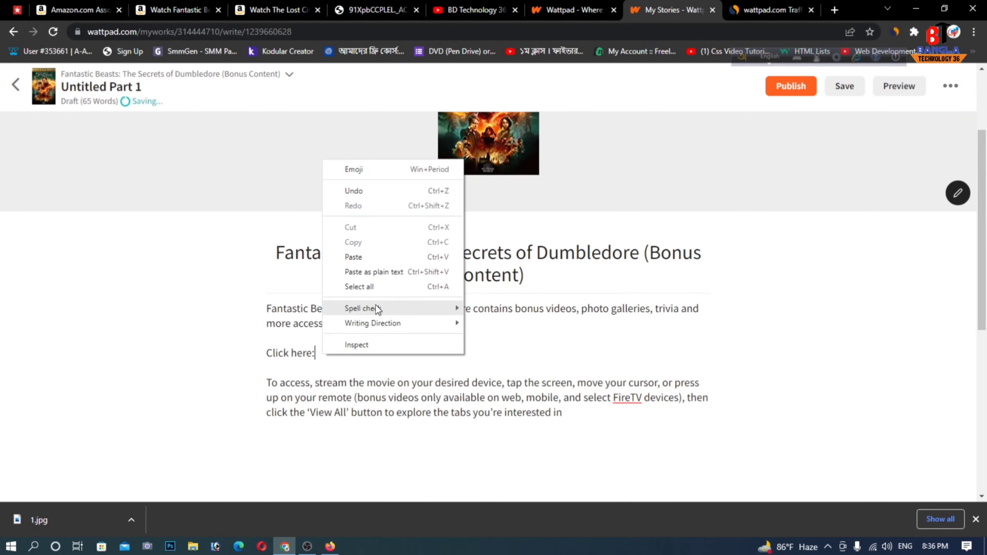
left_click(349, 258)
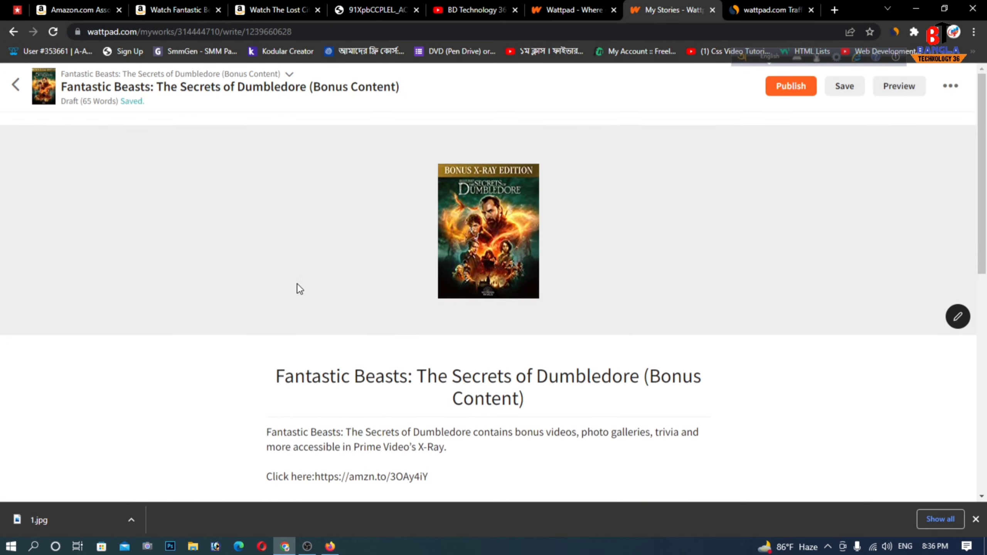
Step: Check the finished text of the story part and save the draft
scroll(297, 286, "down", 8)
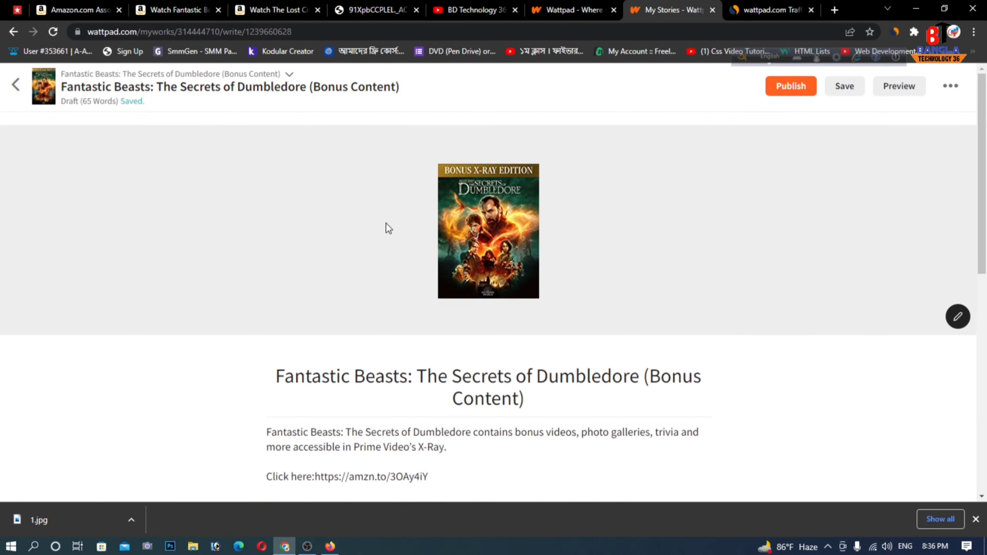
scroll(441, 335, "down", 5)
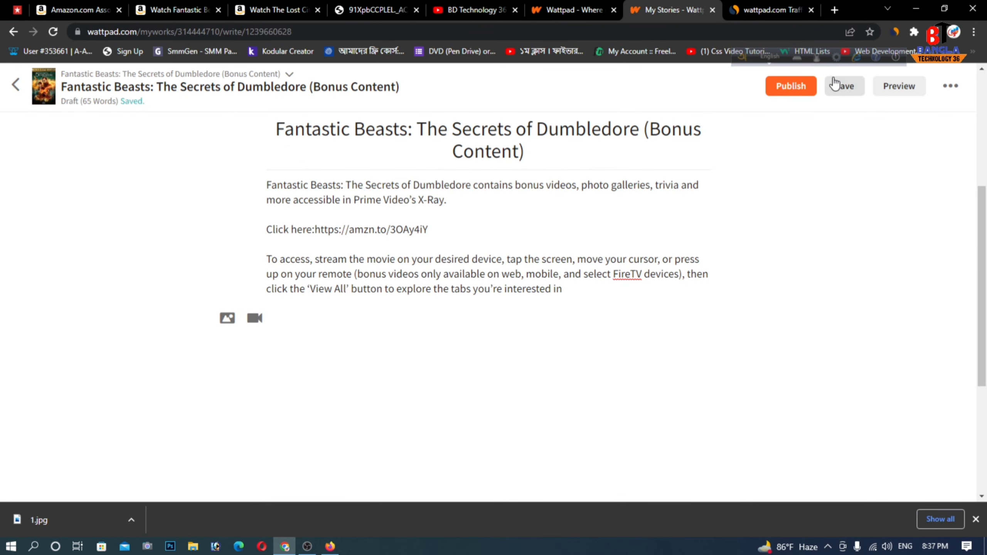
left_click(845, 94)
scroll(774, 330, "up", 5)
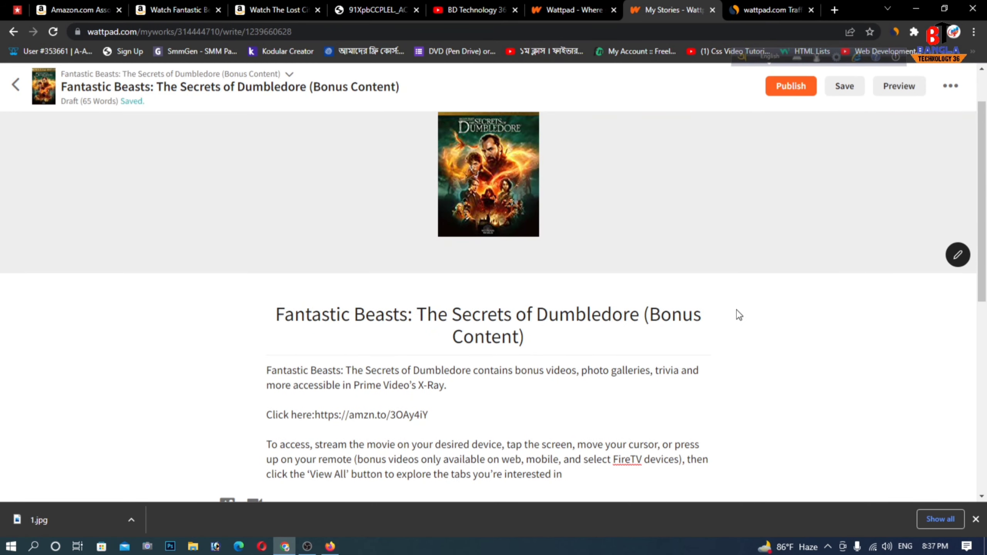
Step: Preview the story part and review its cover banner, title, description text and affiliate link
right_click(886, 87)
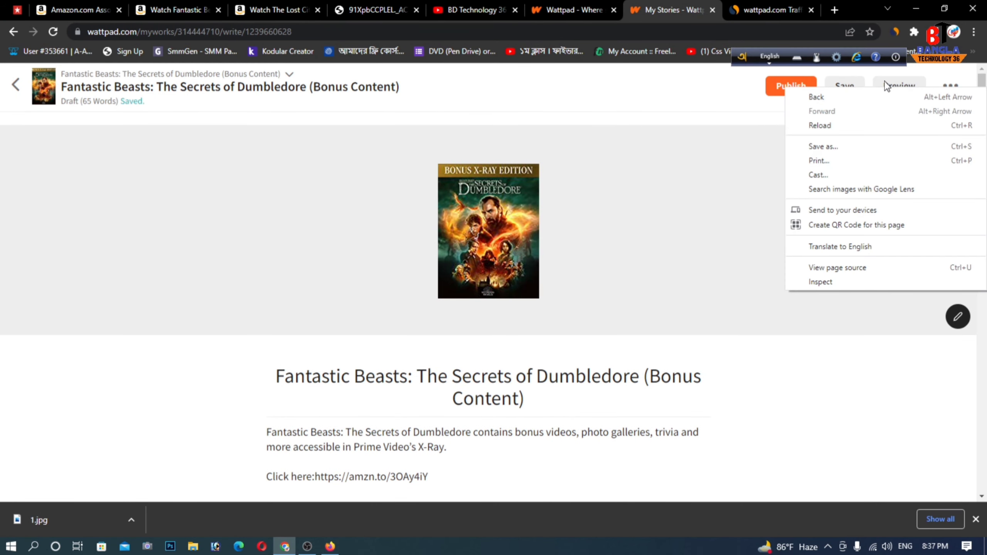
left_click(687, 90)
left_click(907, 88)
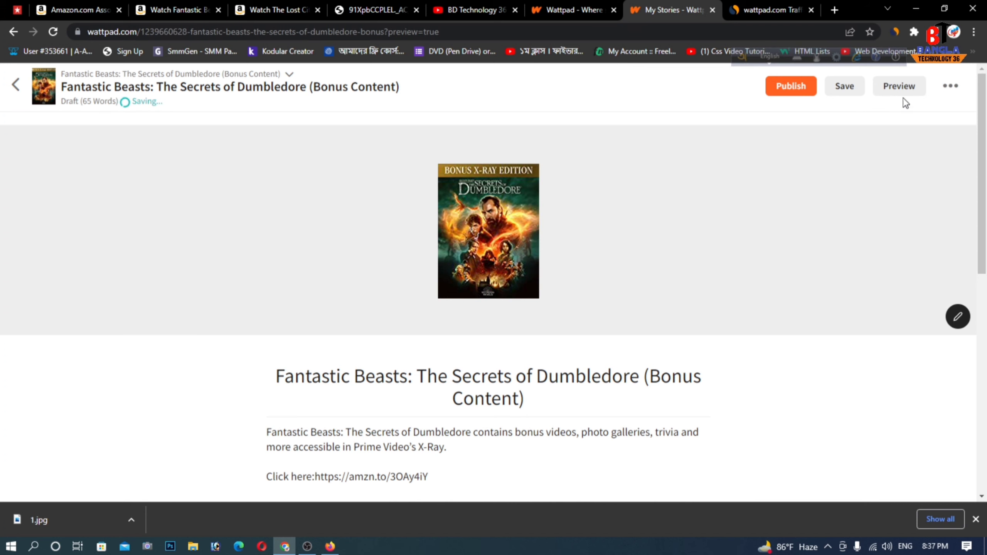
scroll(604, 286, "down", 3)
scroll(396, 268, "up", 3)
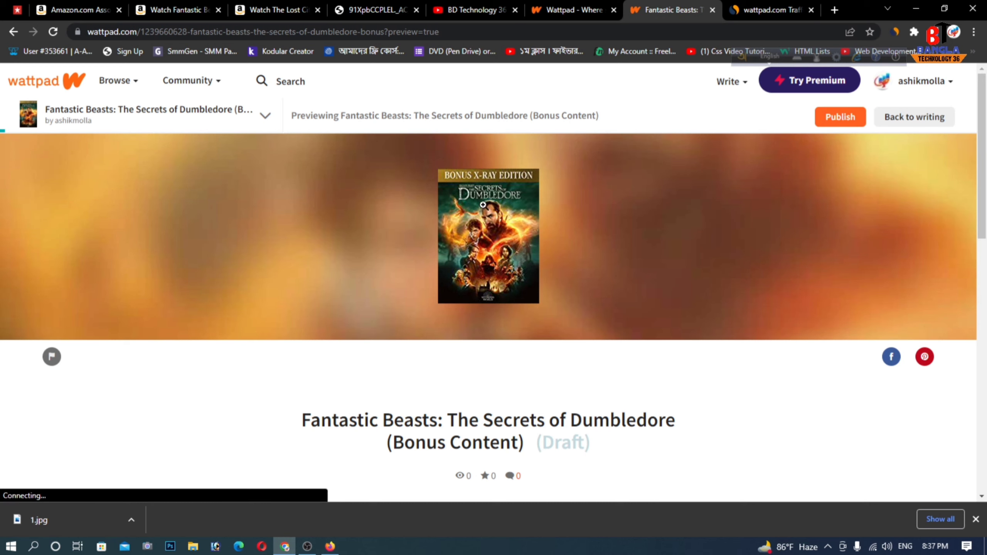
scroll(272, 249, "down", 4)
scroll(354, 271, "down", 1)
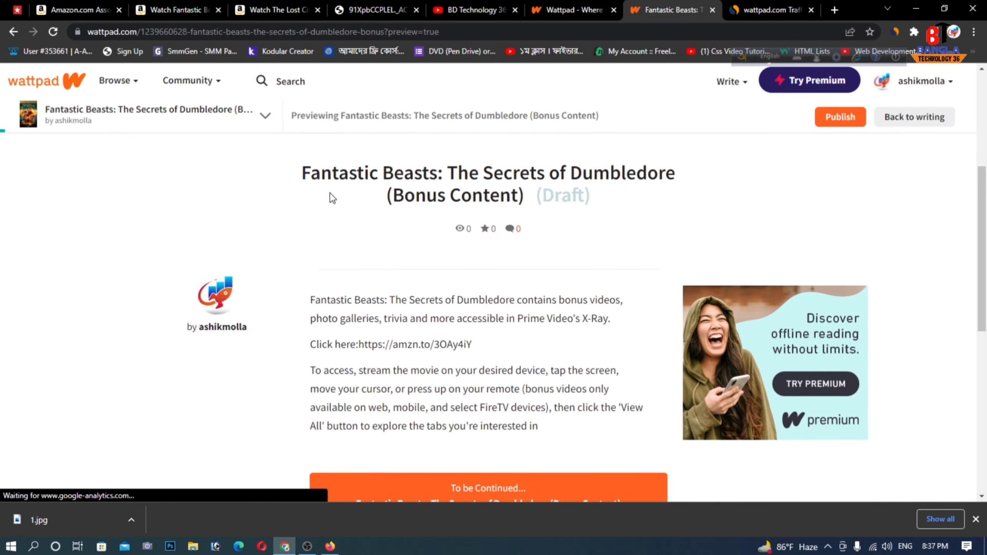
scroll(507, 276, "down", 4)
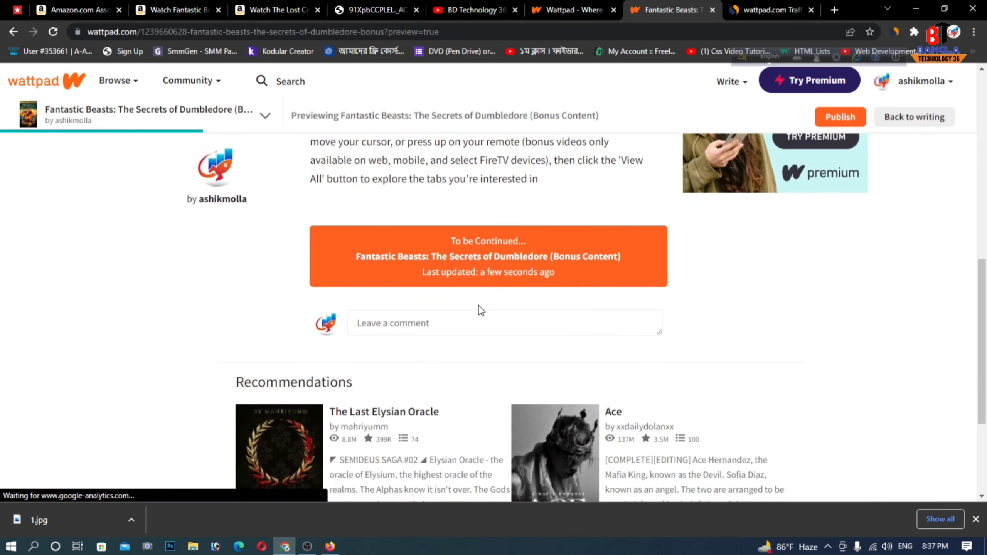
scroll(480, 309, "up", 1)
scroll(464, 316, "up", 8)
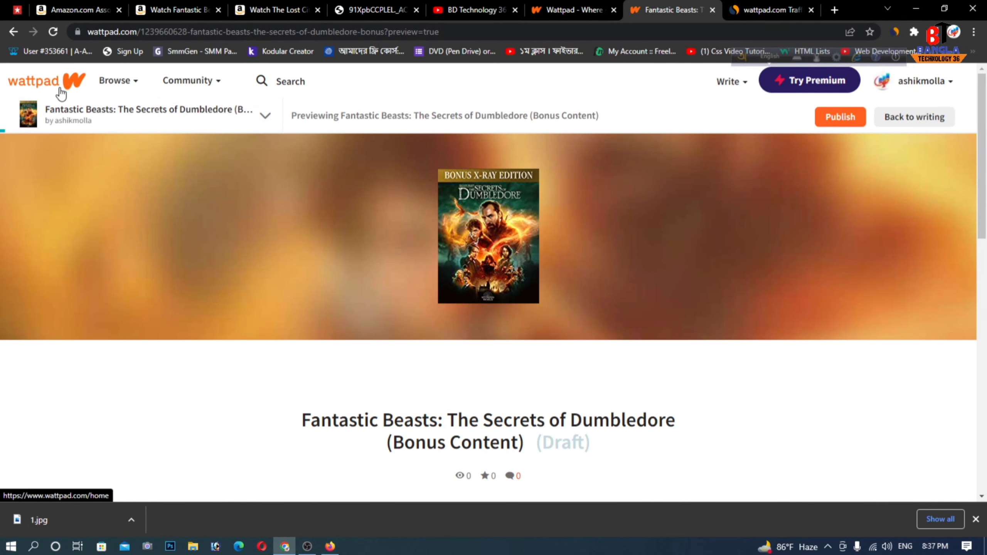
Step: Publish the Fantastic Beasts story from its preview and dismiss the sharing dialog
left_click(837, 119)
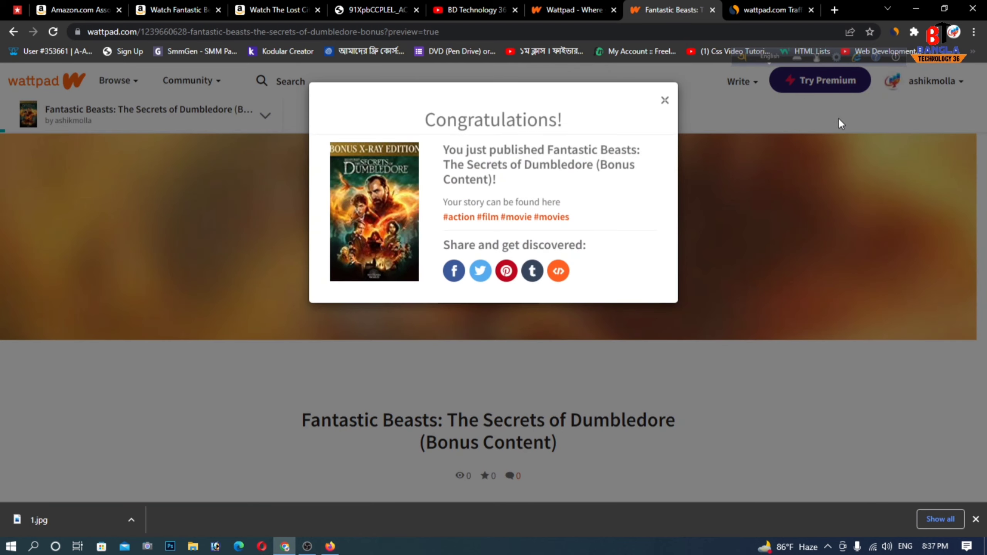
left_click_drag(435, 119, 578, 245)
left_click(455, 167)
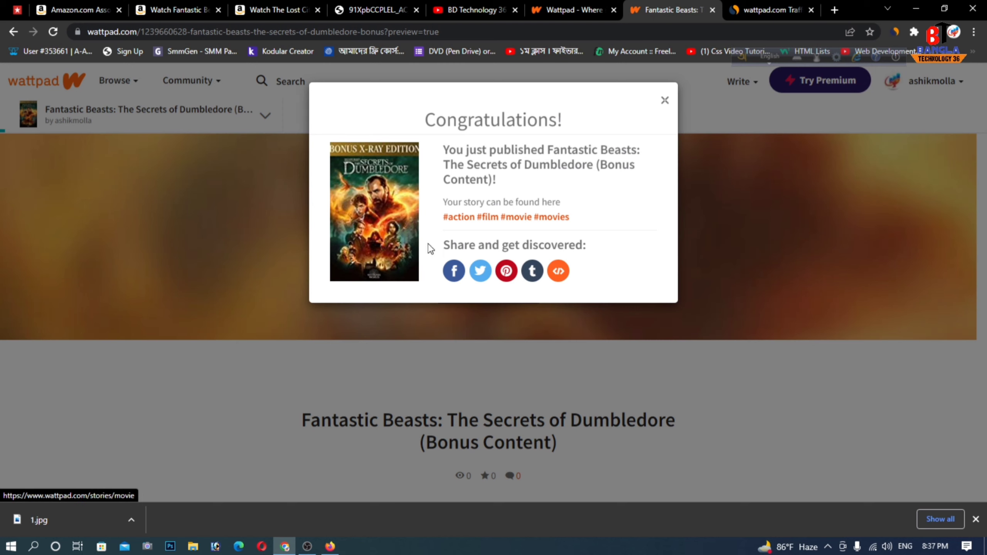
left_click(666, 103)
Step: Look over the published story page, from its title down to the text with the affiliate link
scroll(687, 205, "down", 5)
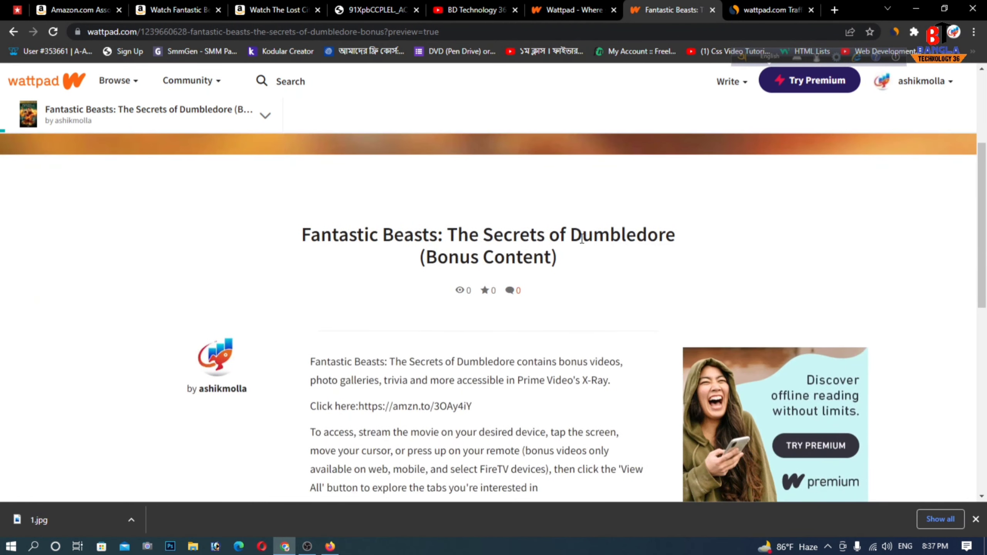
scroll(582, 238, "down", 2)
scroll(614, 262, "up", 5)
scroll(786, 205, "down", 7)
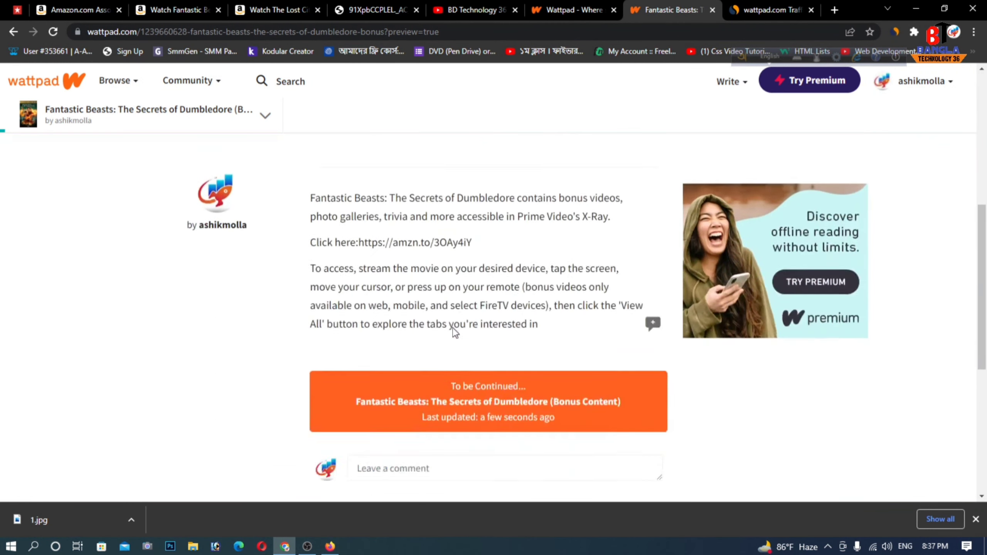
Step: Look over the rest of the published story page, down to its comment area and recommended stories
scroll(468, 330, "down", 5)
scroll(513, 312, "down", 3)
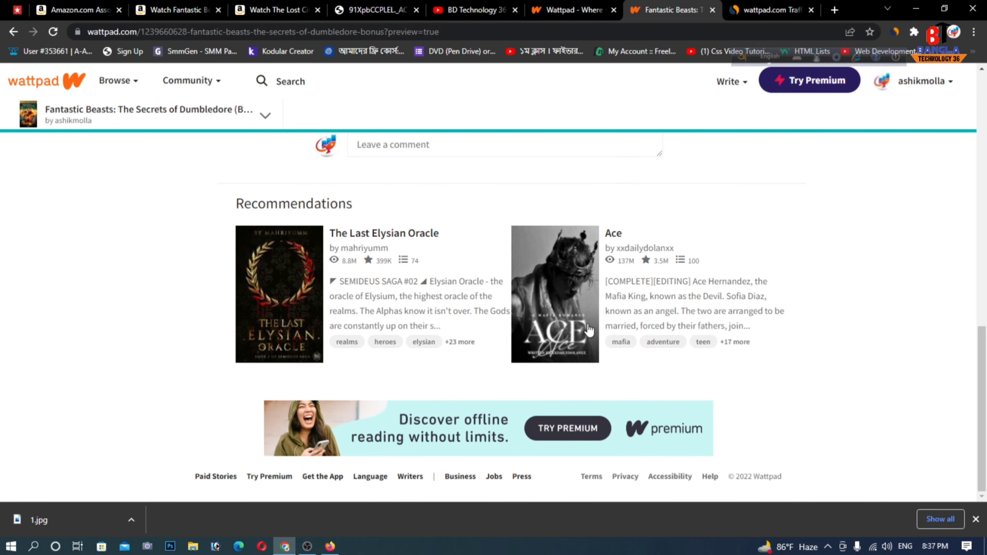
scroll(465, 338, "up", 15)
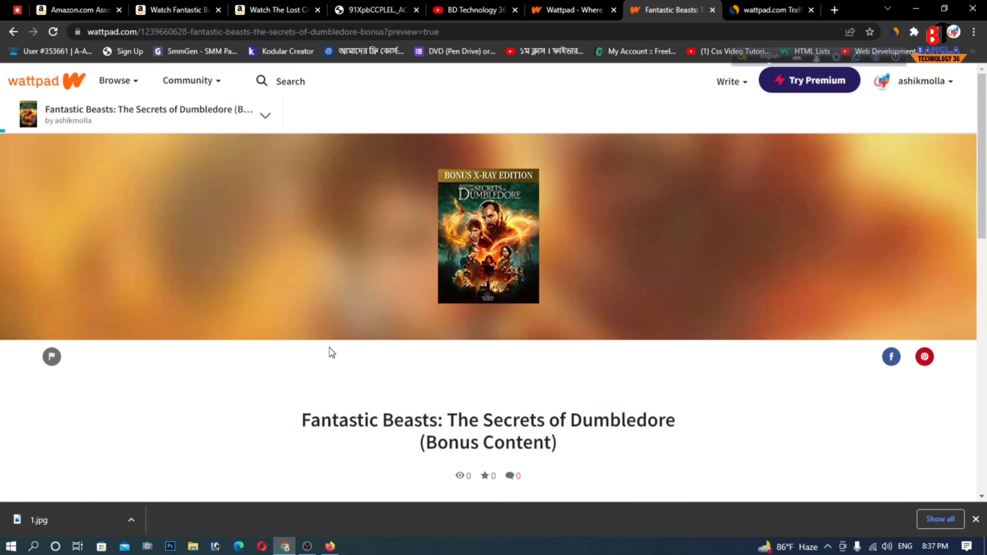
Step: Check the affiliate link in the published story text by highlighting its full address
scroll(406, 408, "down", 6)
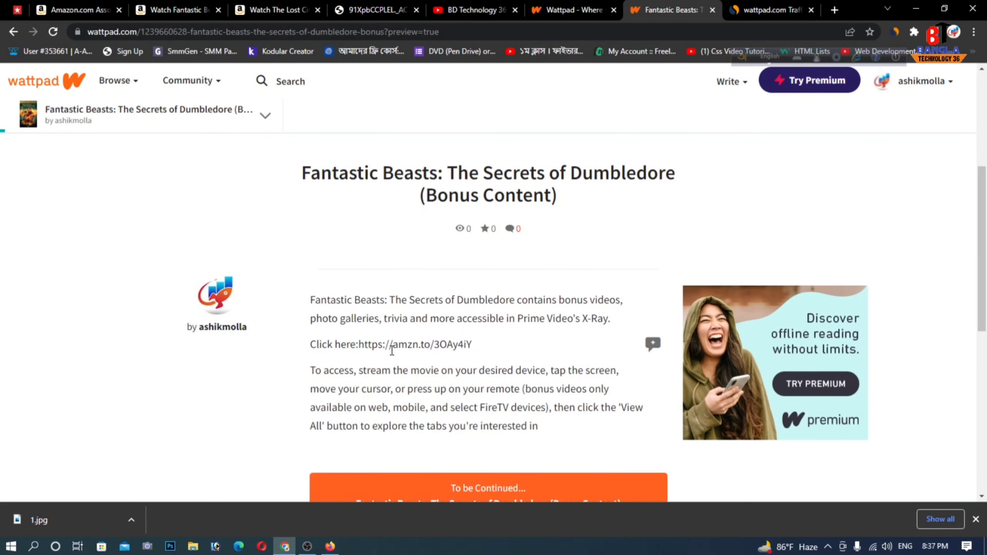
left_click_drag(496, 342, 358, 345)
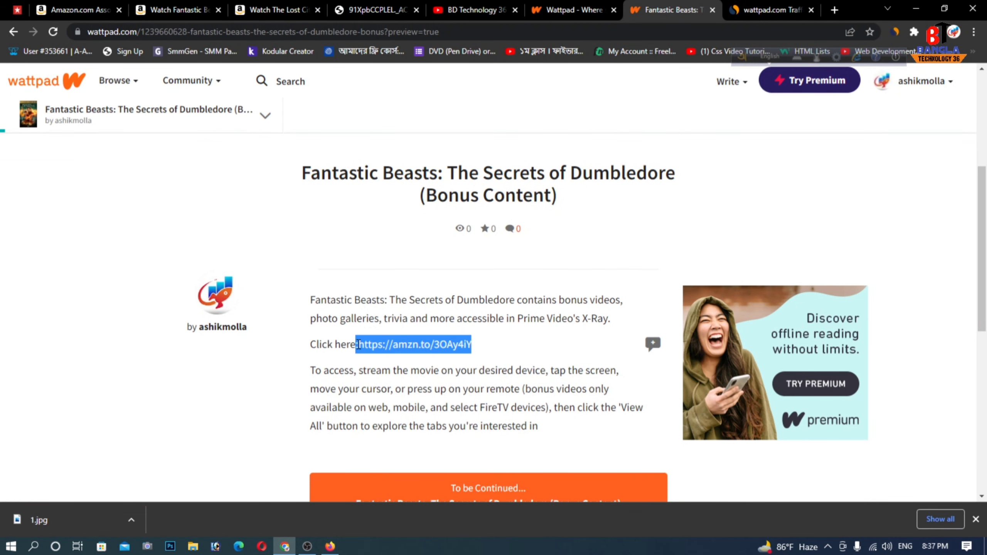
left_click(364, 344)
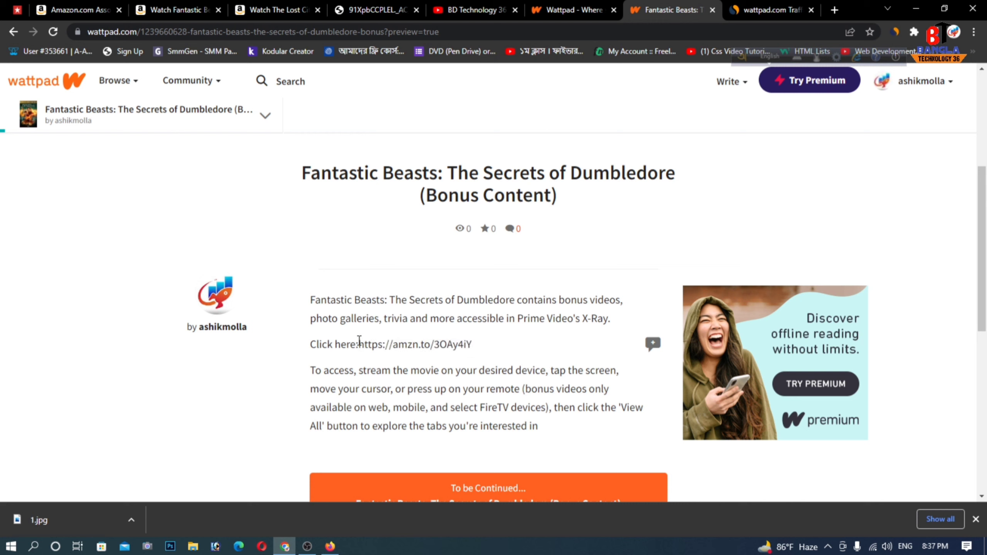
left_click_drag(361, 344, 456, 343)
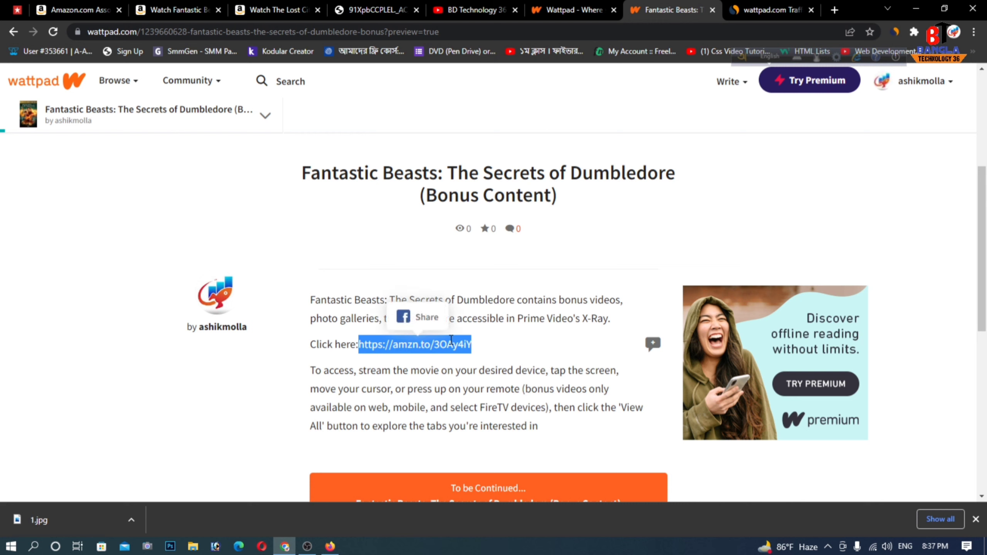
left_click(512, 345)
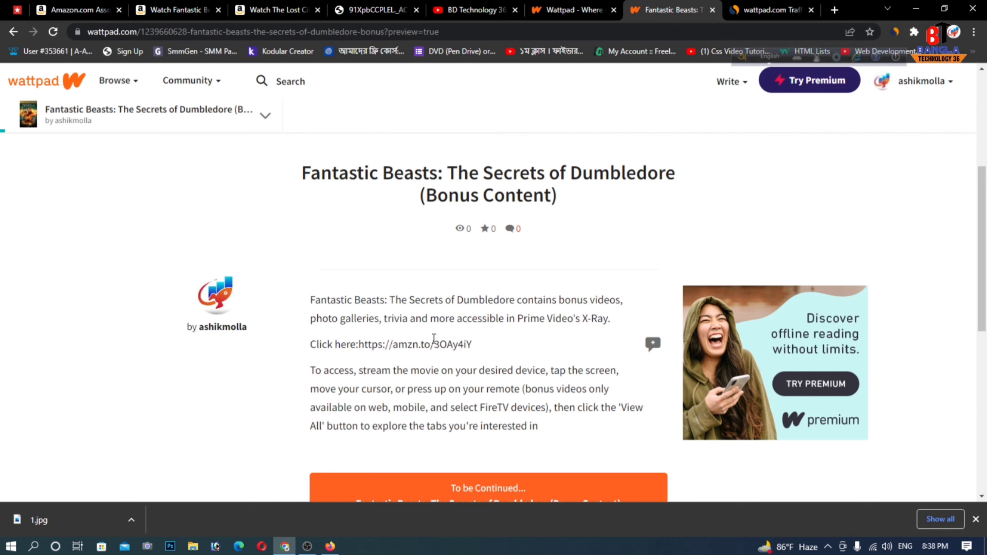
scroll(519, 337, "up", 6)
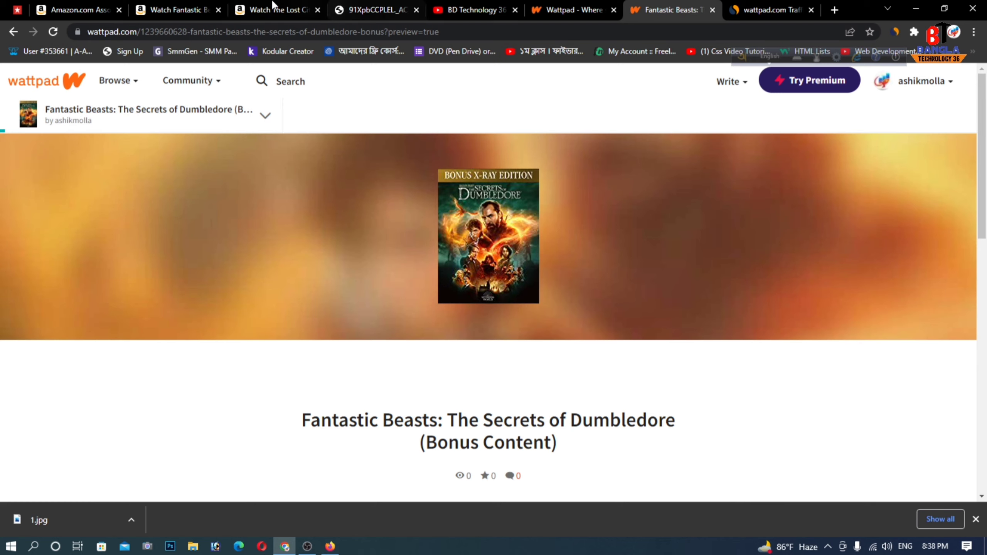
Step: Return to Amazon's "action movies" search results and browse the listed films as further titles to promote
left_click(256, 10)
left_click(187, 10)
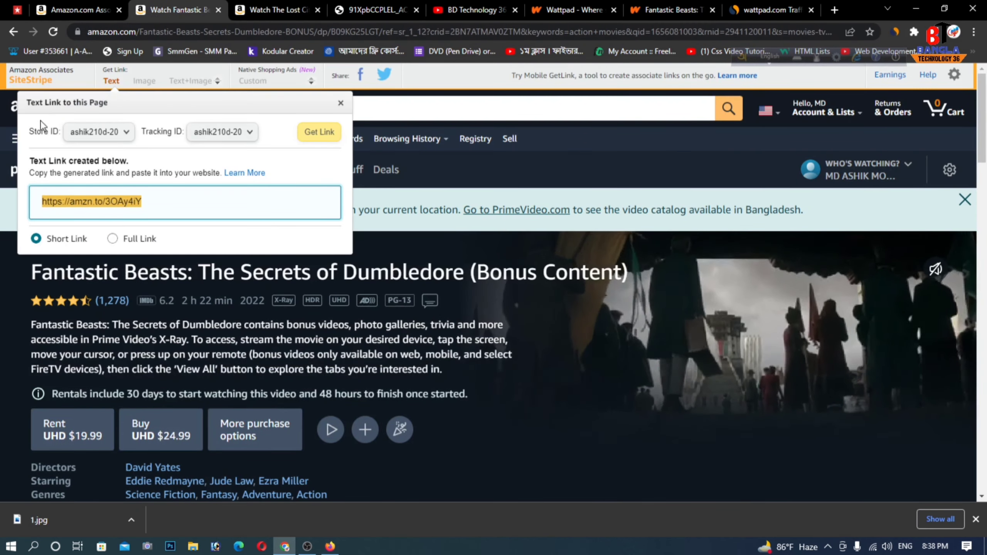
key("alt+Left")
scroll(447, 234, "up", 7)
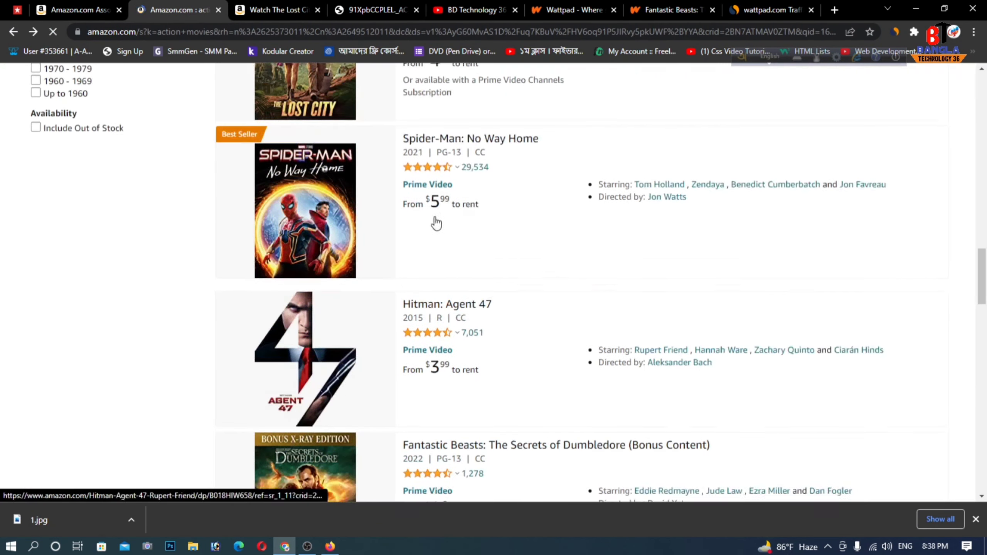
scroll(488, 233, "down", 5)
scroll(438, 320, "down", 10)
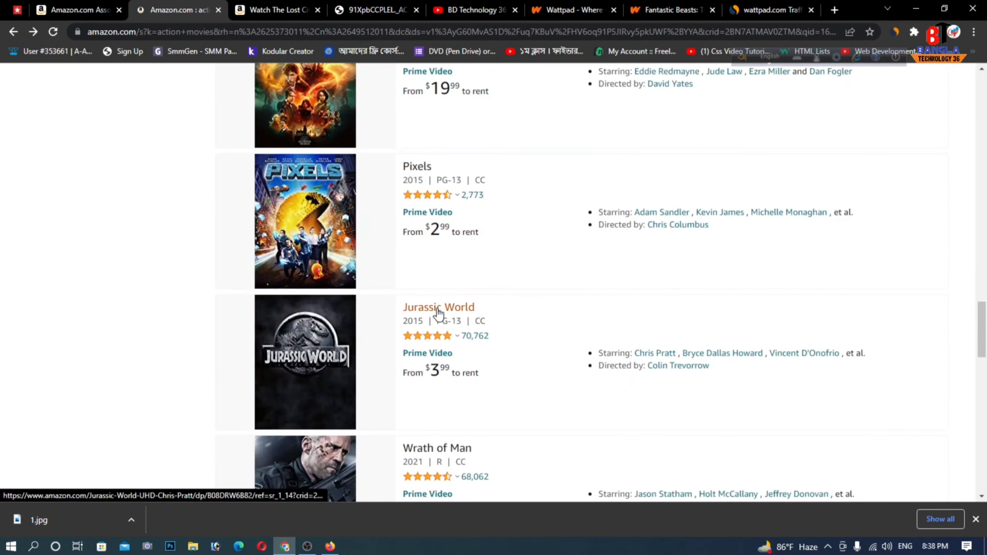
scroll(454, 221, "up", 20)
scroll(454, 221, "up", 20)
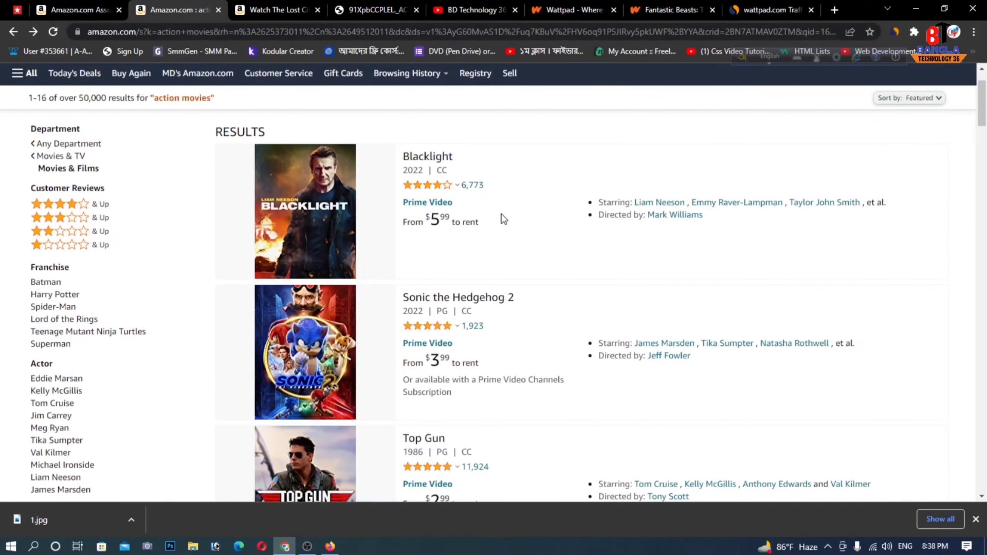
scroll(504, 220, "up", 2)
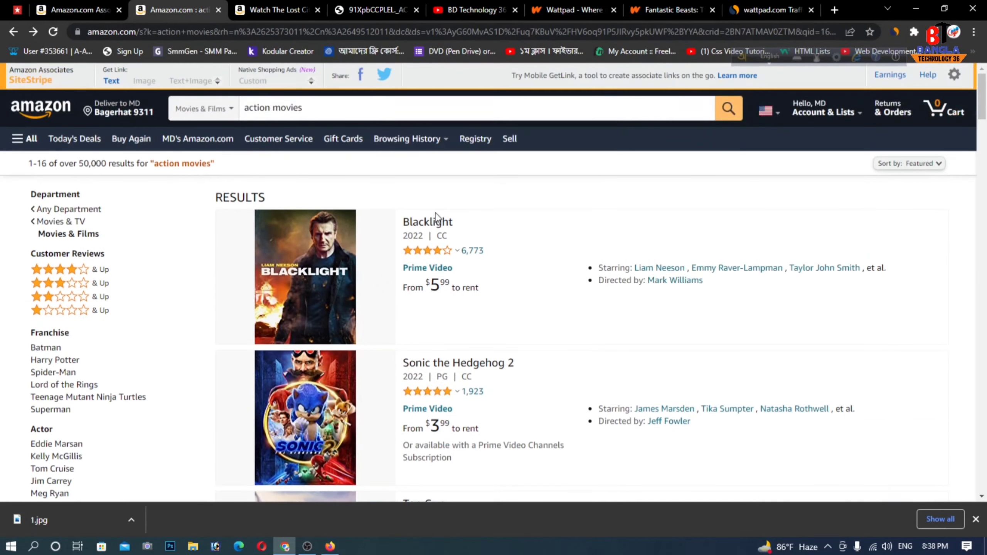
Step: Search Amazon's Movies & Films department for "action movies films"
left_click(321, 109)
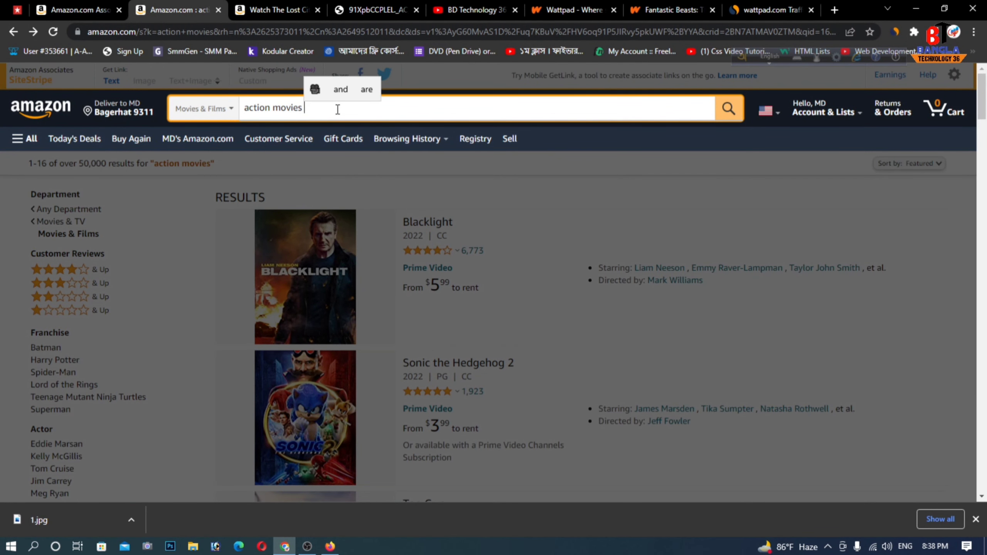
type("fil")
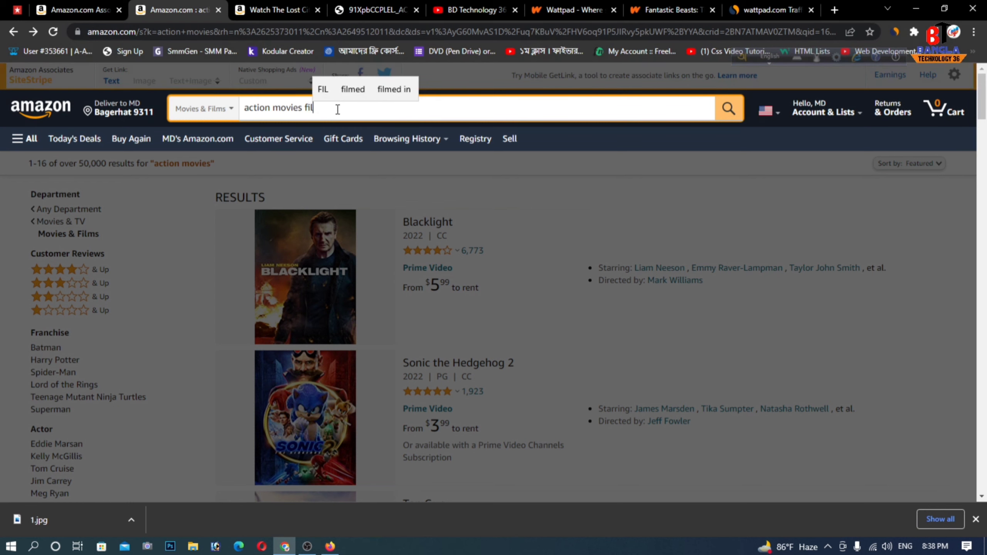
type("ms")
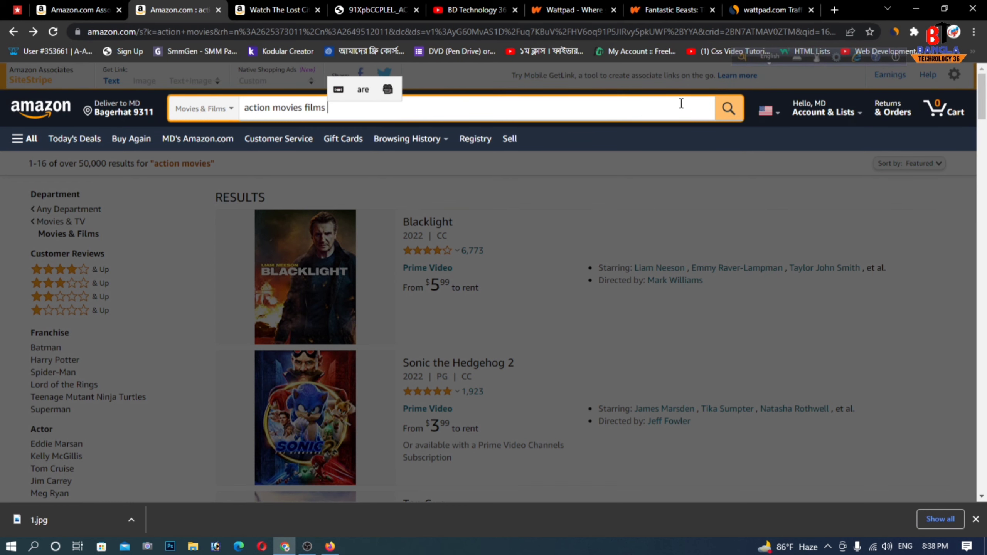
left_click(727, 108)
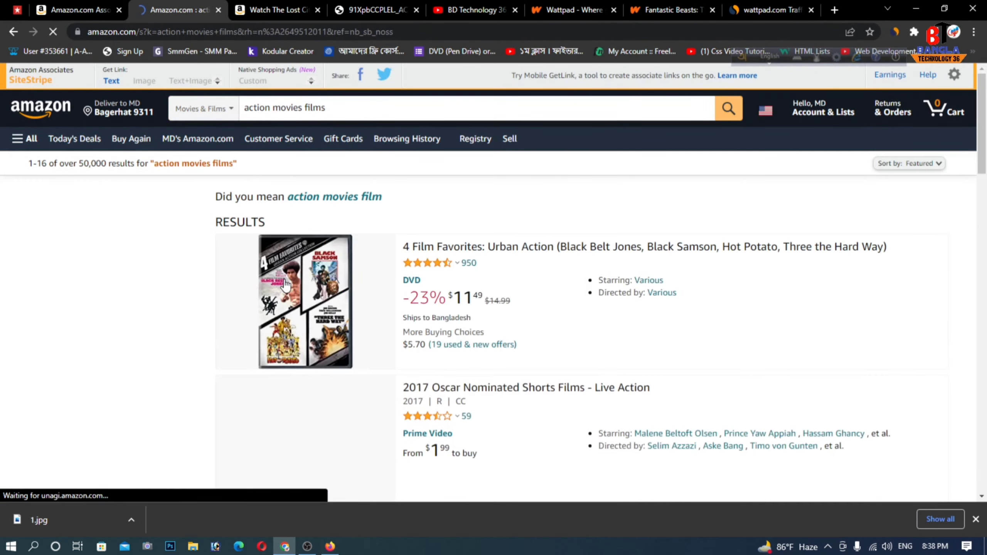
Step: Browse the "action movies films" results for other movies that can be promoted
scroll(297, 270, "down", 2)
scroll(335, 269, "down", 6)
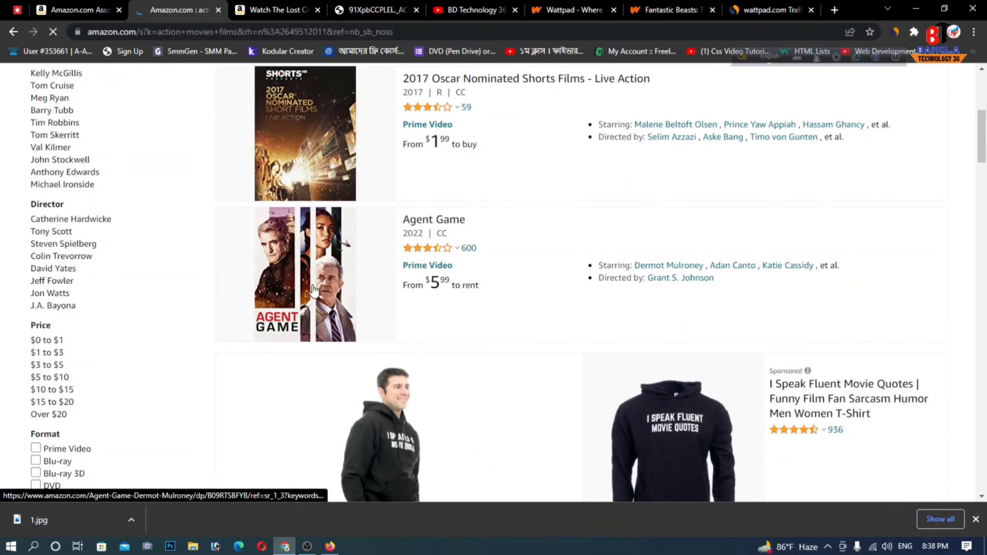
scroll(455, 231, "up", 6)
scroll(455, 231, "down", 20)
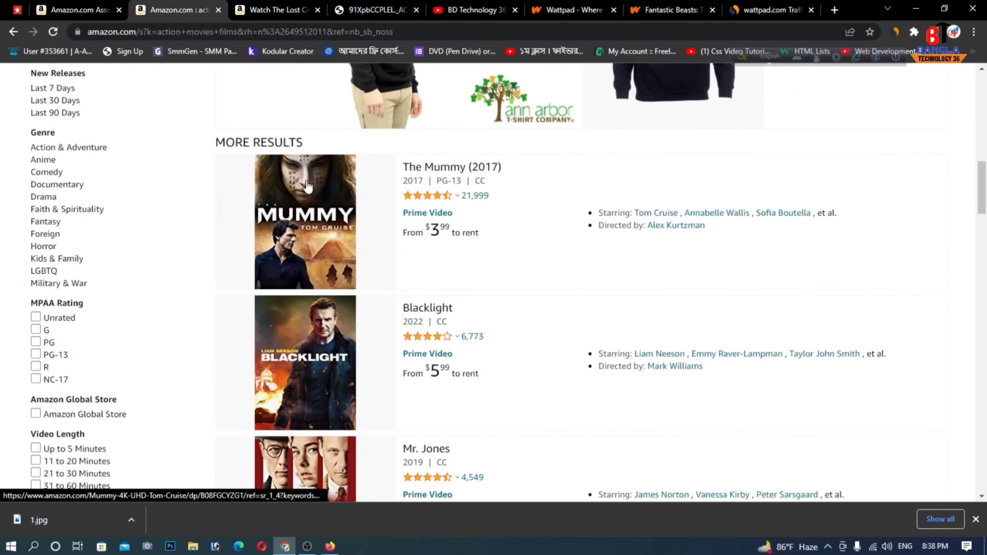
scroll(319, 279, "down", 15)
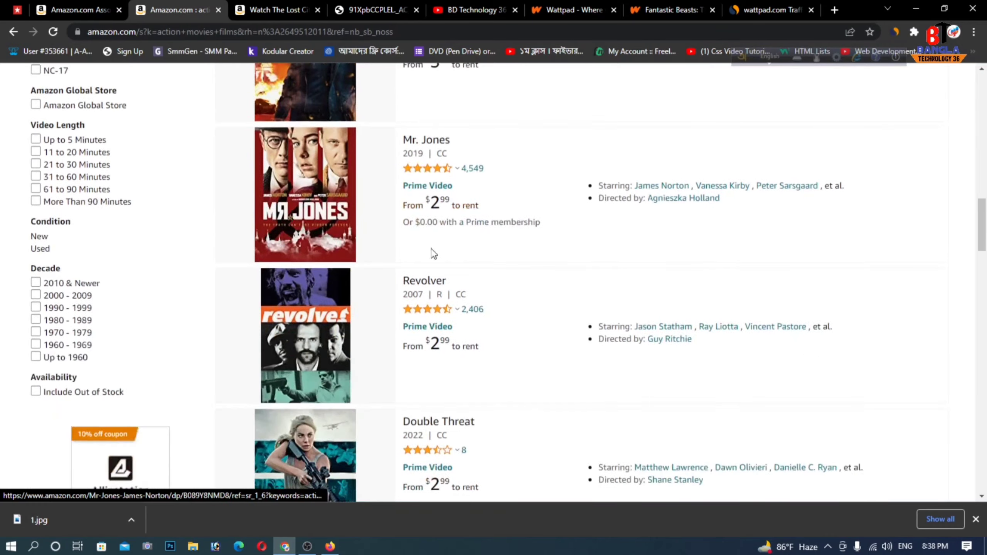
scroll(379, 273, "down", 7)
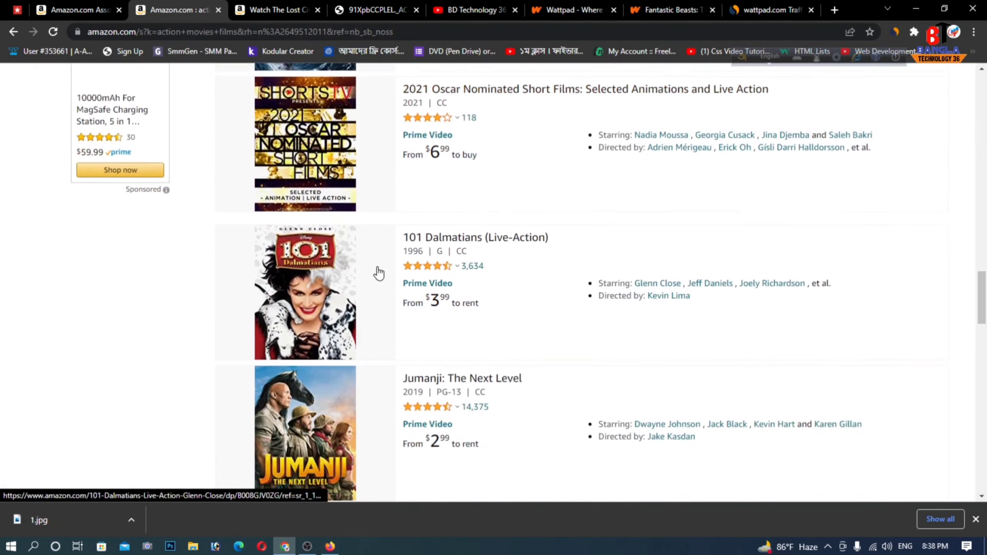
scroll(309, 307, "down", 13)
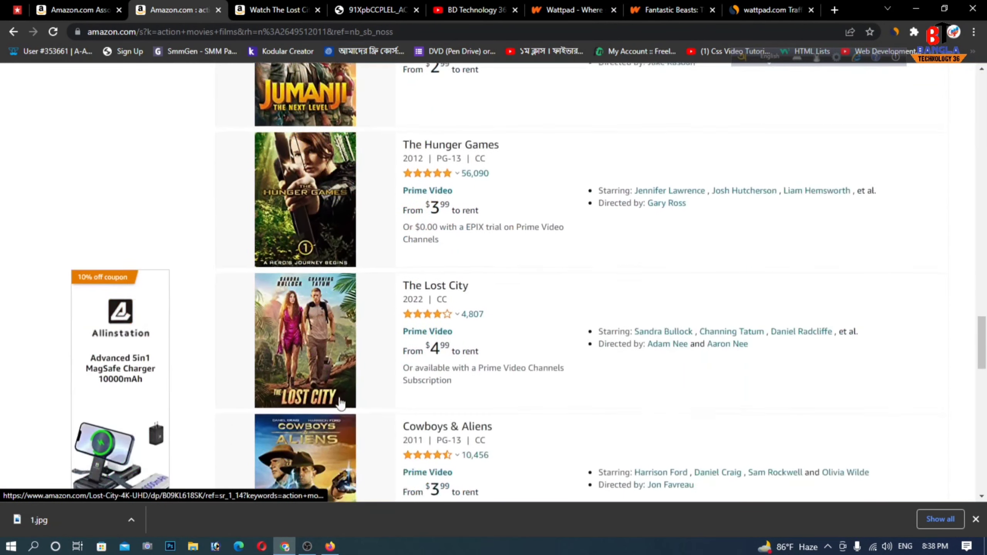
Step: Switch back to the published Wattpad story, skim its page and view the account options
left_click(684, 4)
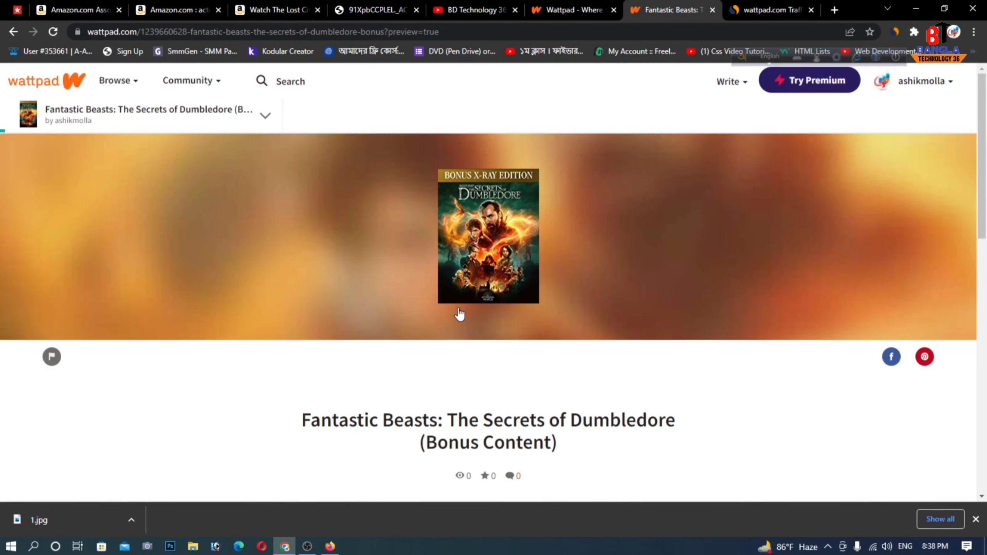
scroll(288, 218, "down", 12)
scroll(411, 231, "down", 2)
scroll(513, 327, "up", 15)
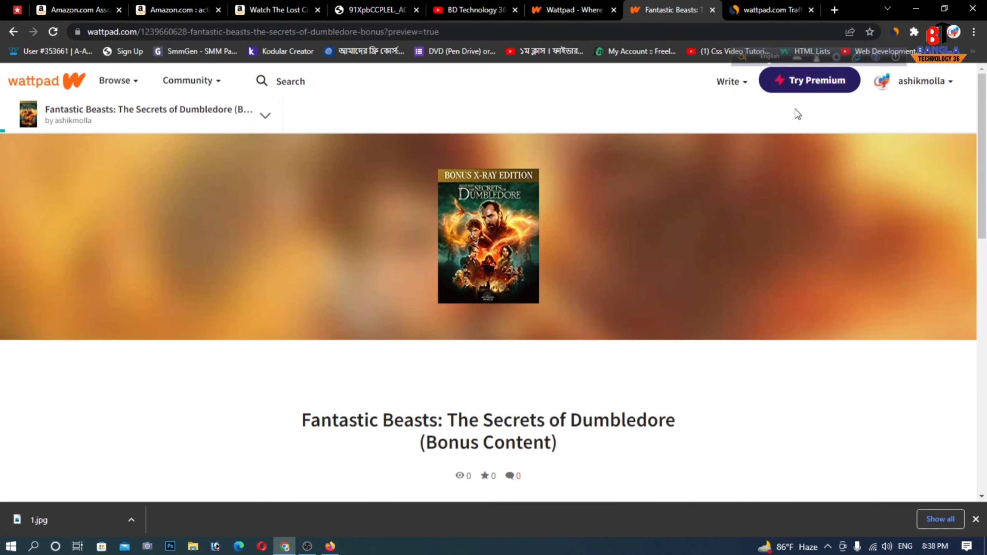
left_click(930, 88)
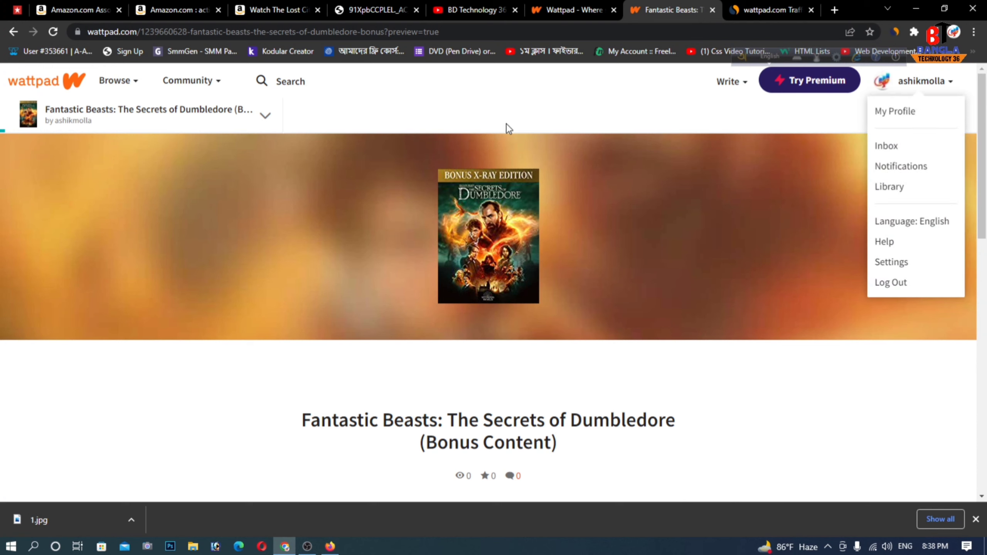
left_click(224, 173)
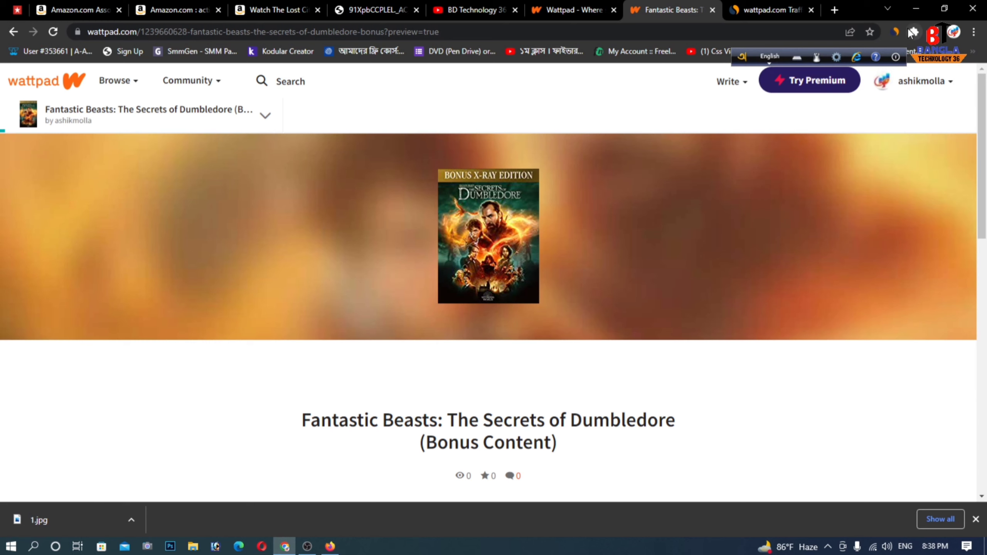
Step: Examine Wattpad's rankings, visits over time and monthly visits in the Similarweb extension, and close it
left_click(897, 32)
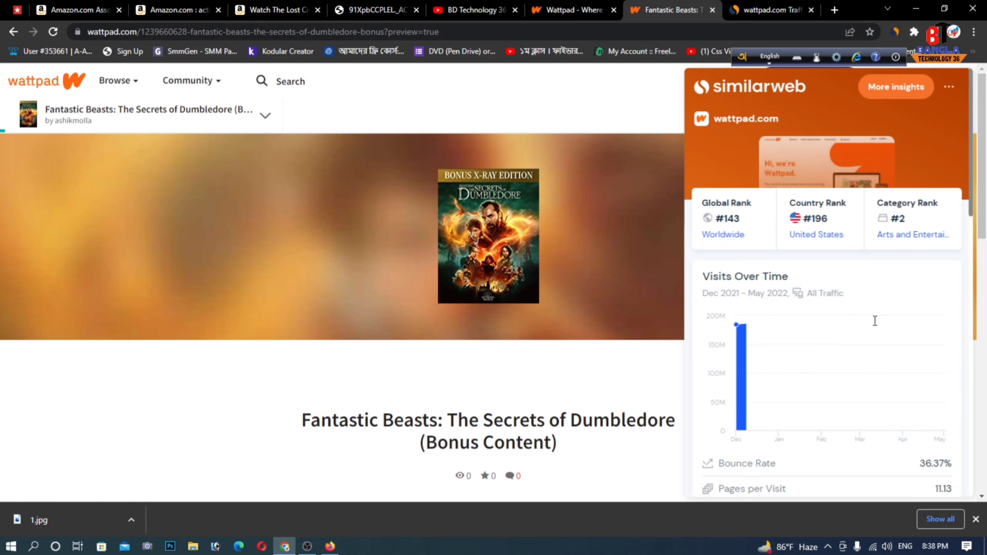
scroll(827, 317, "down", 5)
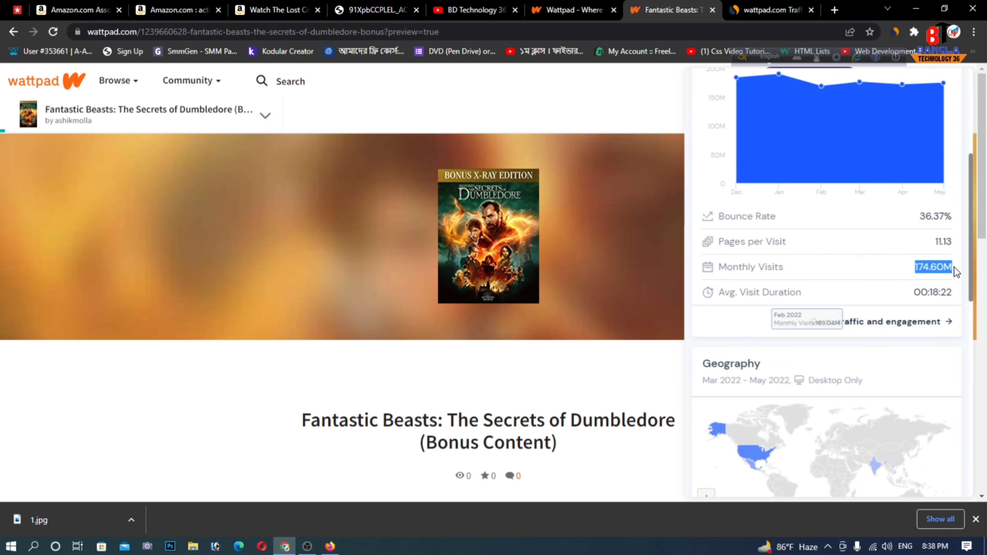
scroll(931, 259, "up", 5)
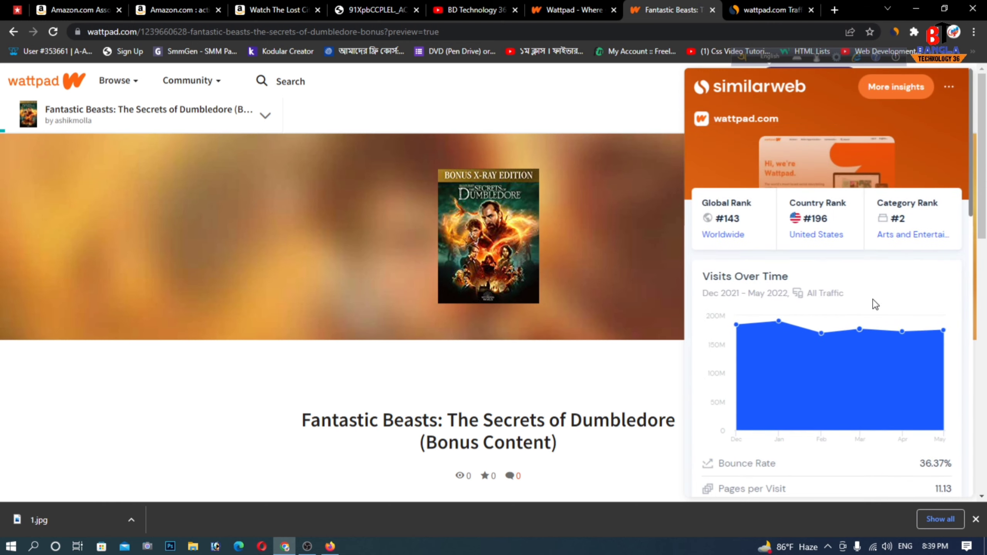
left_click(525, 117)
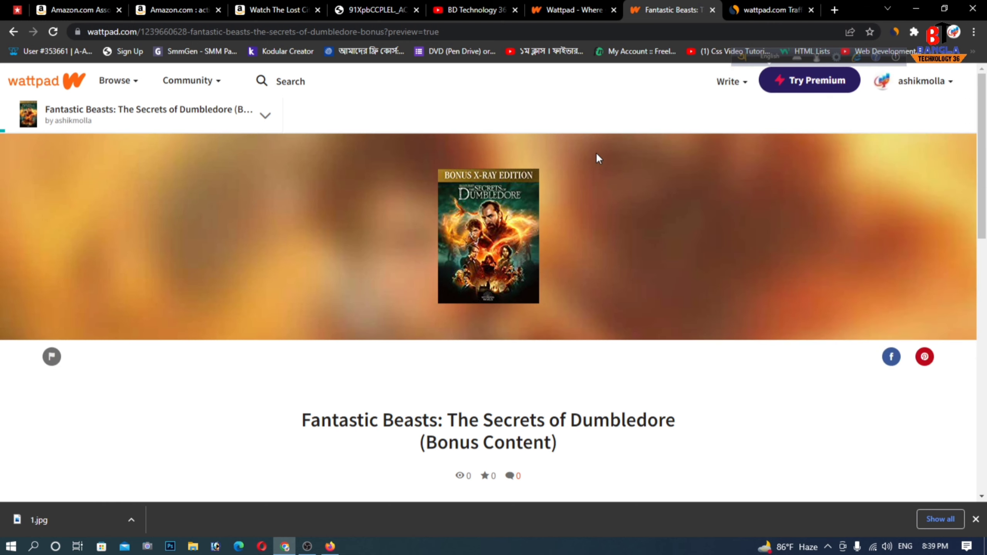
Step: Skim the published Fantastic Beasts story once more, from the cover banner to the recommendations
scroll(595, 153, "down", 2)
scroll(598, 158, "down", 10)
scroll(613, 159, "up", 3)
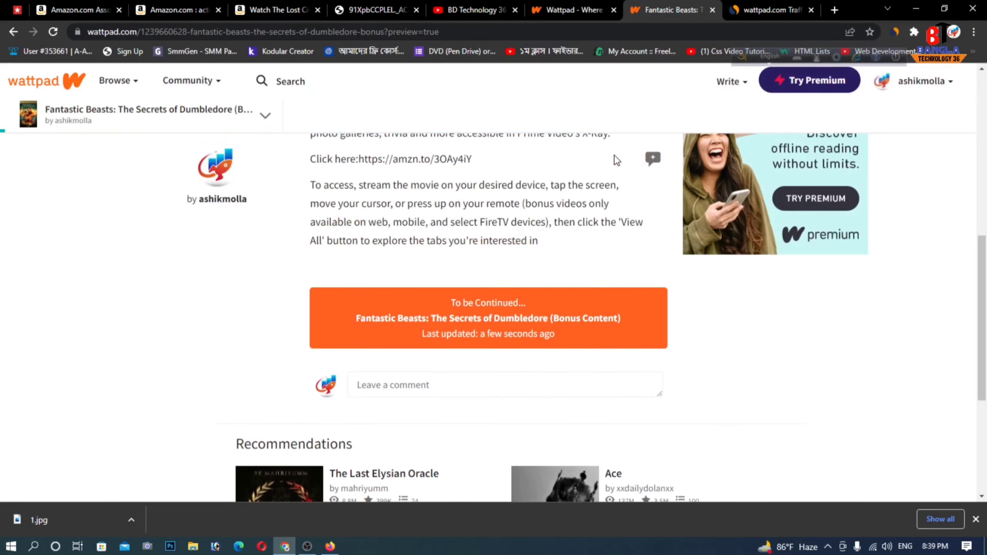
scroll(608, 159, "up", 10)
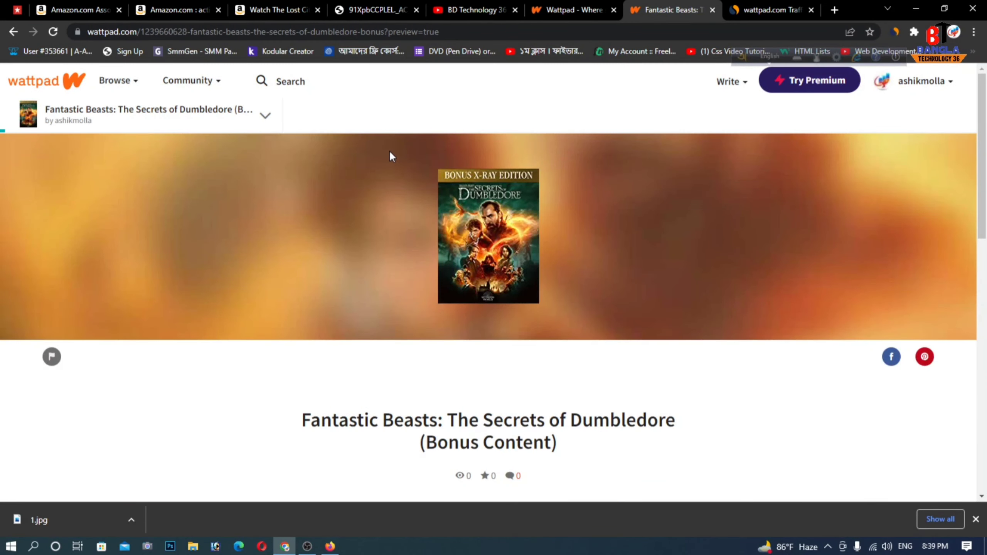
Step: Revisit the Amazon Associates SiteStripe page and return to the start of Amazon's "action movies films" results
left_click(167, 9)
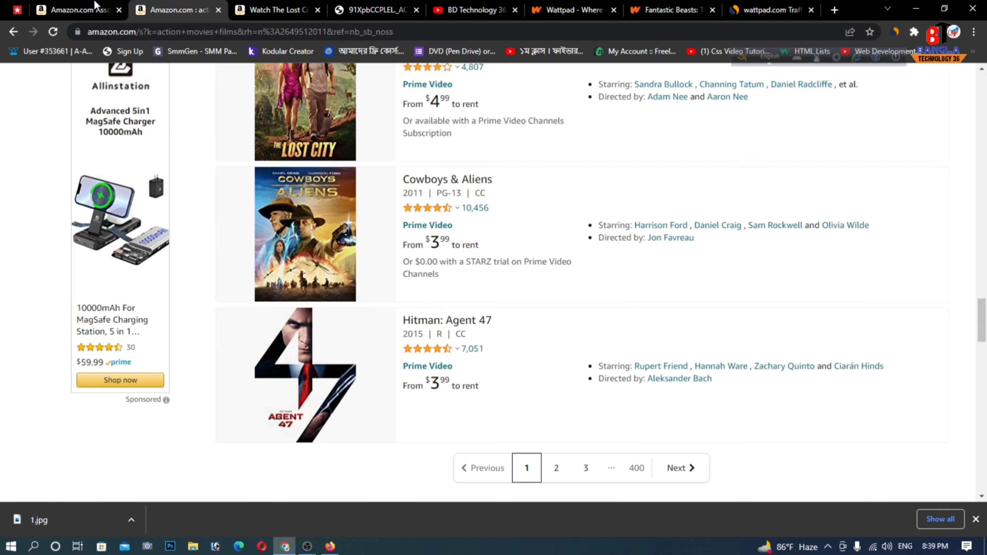
left_click(76, 5)
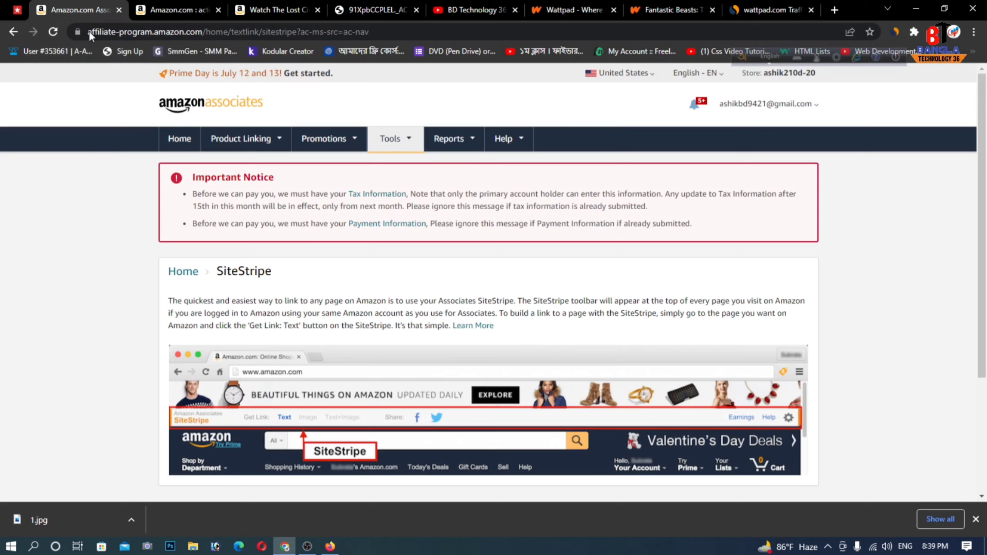
left_click(157, 9)
scroll(385, 183, "up", 8)
scroll(565, 243, "up", 15)
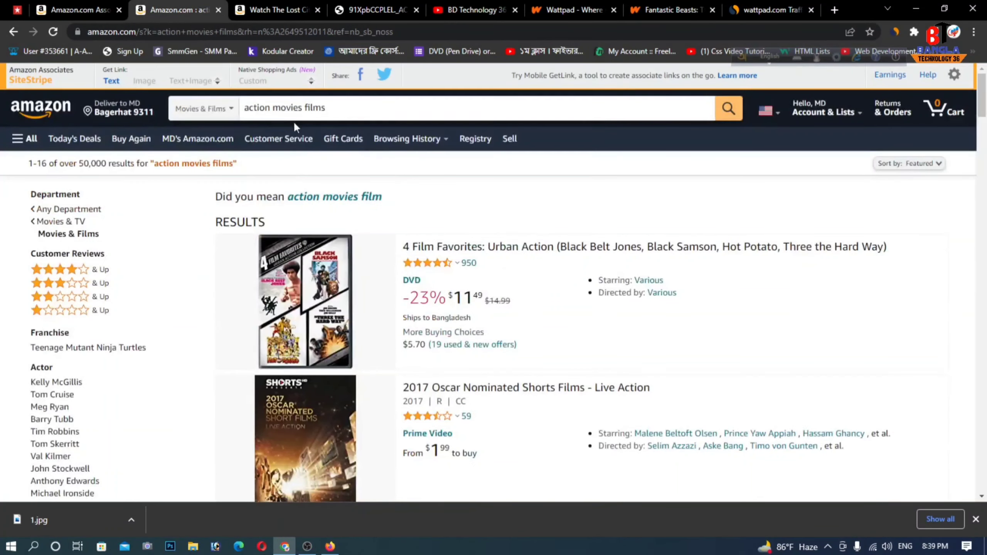
Step: Skim the first Amazon results for "action movies films" and return to the start of the list
left_click_drag(392, 106, 230, 109)
left_click(372, 210)
scroll(439, 288, "down", 4)
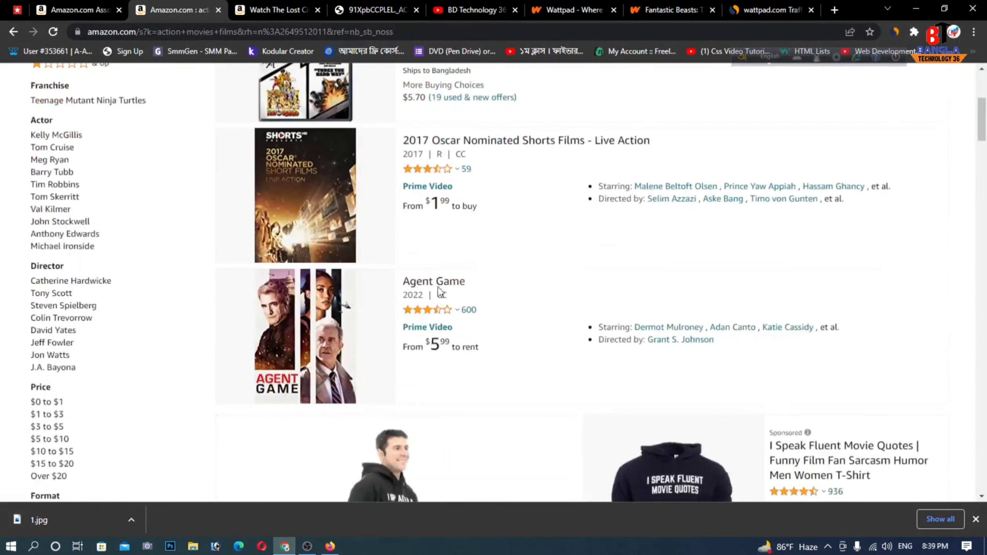
scroll(367, 414, "up", 5)
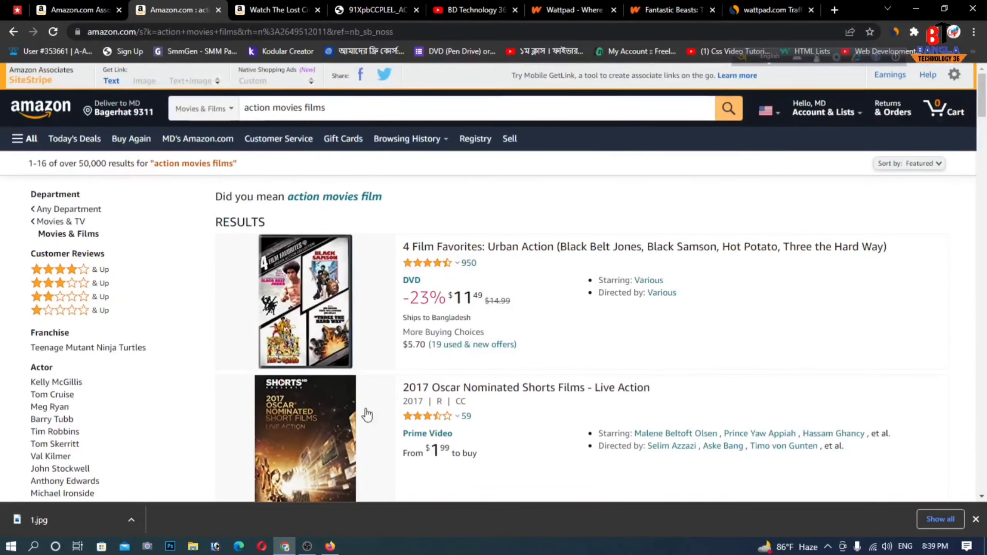
Step: Revisit the Wattpad home page, and review the published Fantastic Beasts story from its cover banner downward
left_click(560, 11)
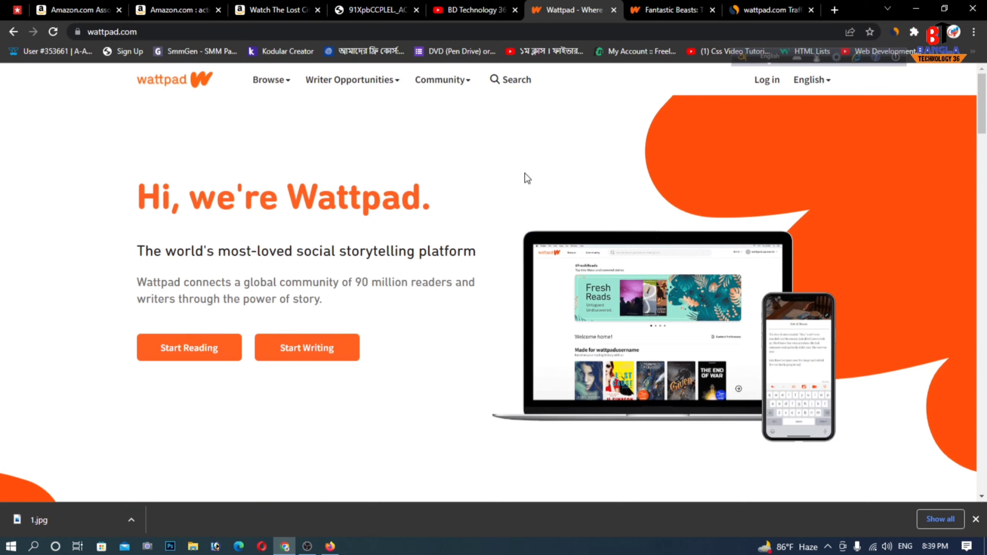
left_click(663, 9)
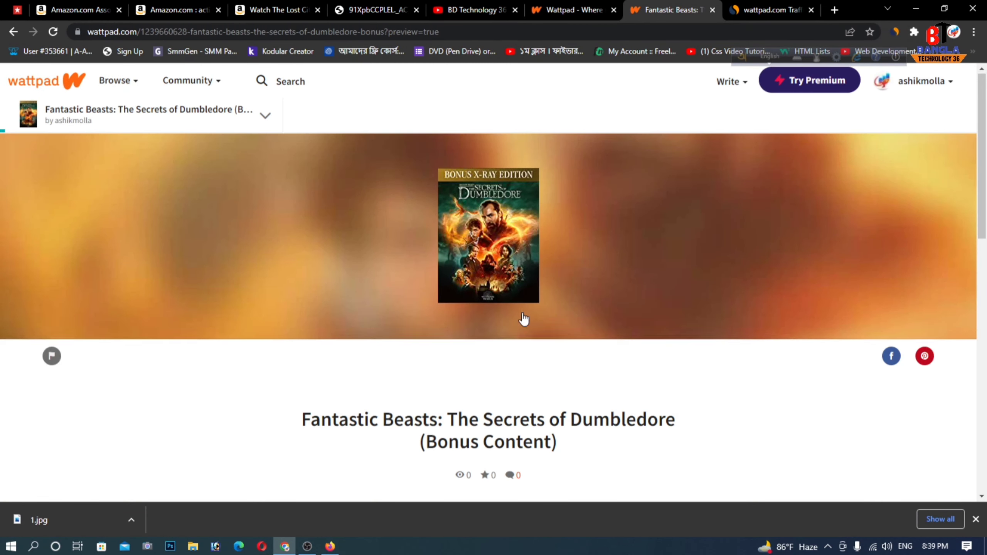
scroll(506, 307, "down", 10)
scroll(495, 287, "up", 15)
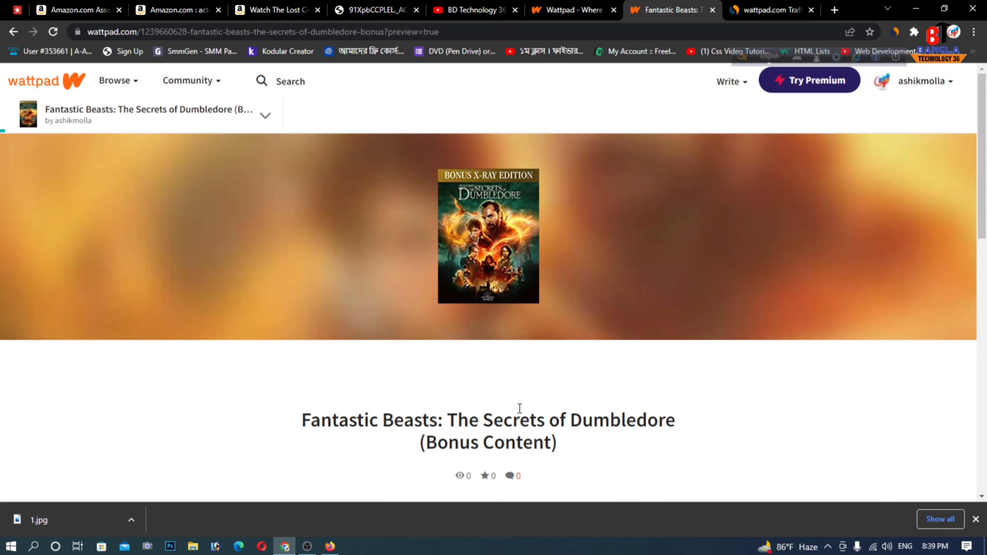
scroll(520, 408, "down", 10)
scroll(524, 388, "up", 10)
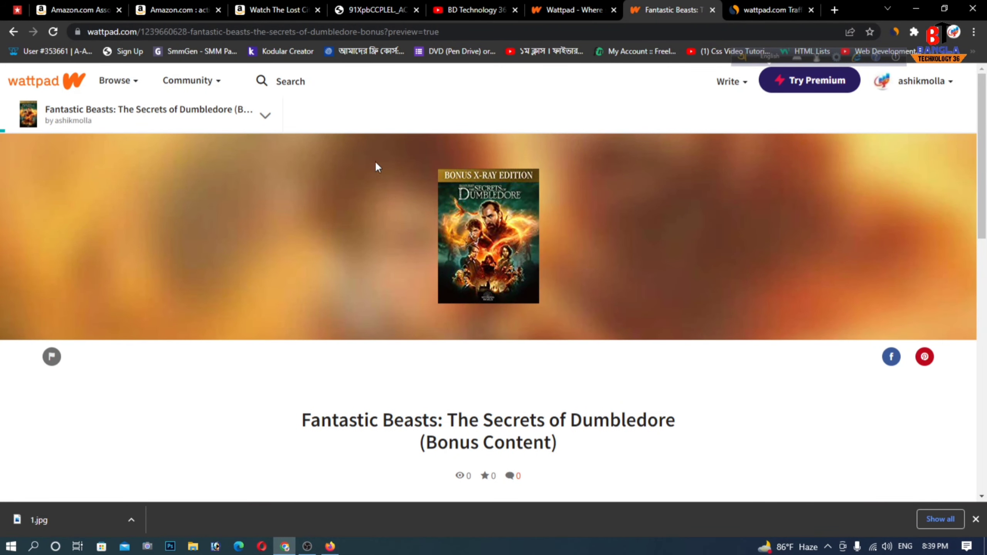
Step: Switch to the BD Technology 36 YouTube channel and look over its uploads and channel header
left_click(468, 11)
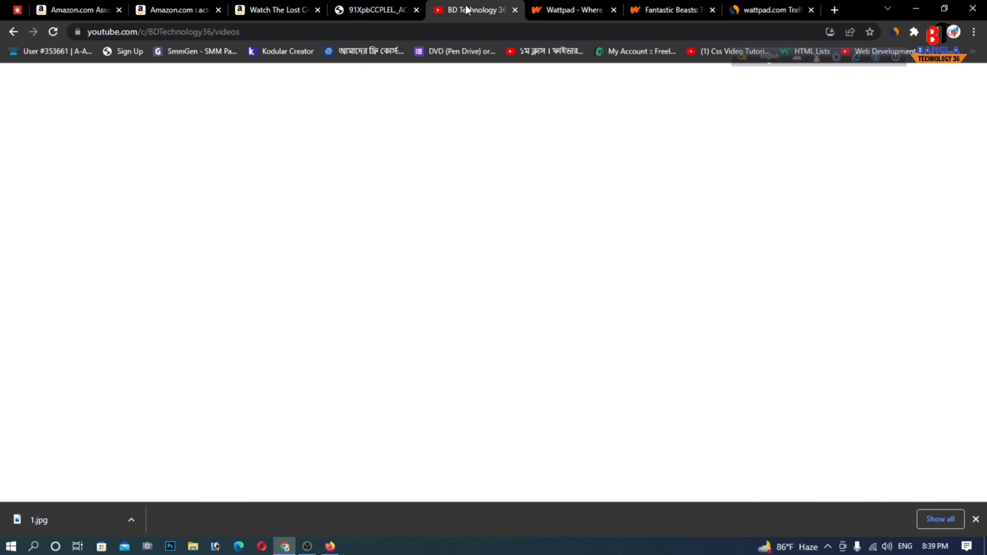
scroll(361, 174, "down", 10)
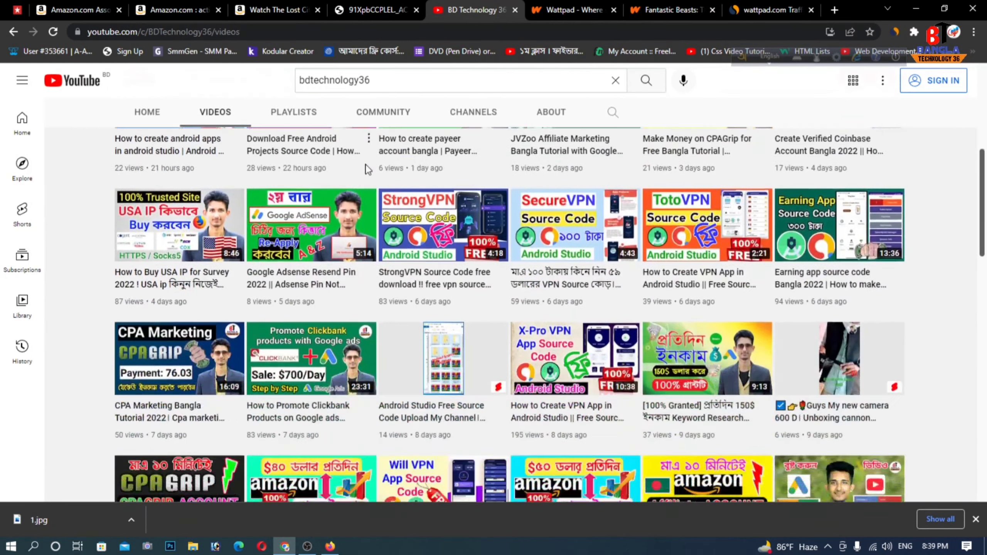
scroll(477, 197, "up", 10)
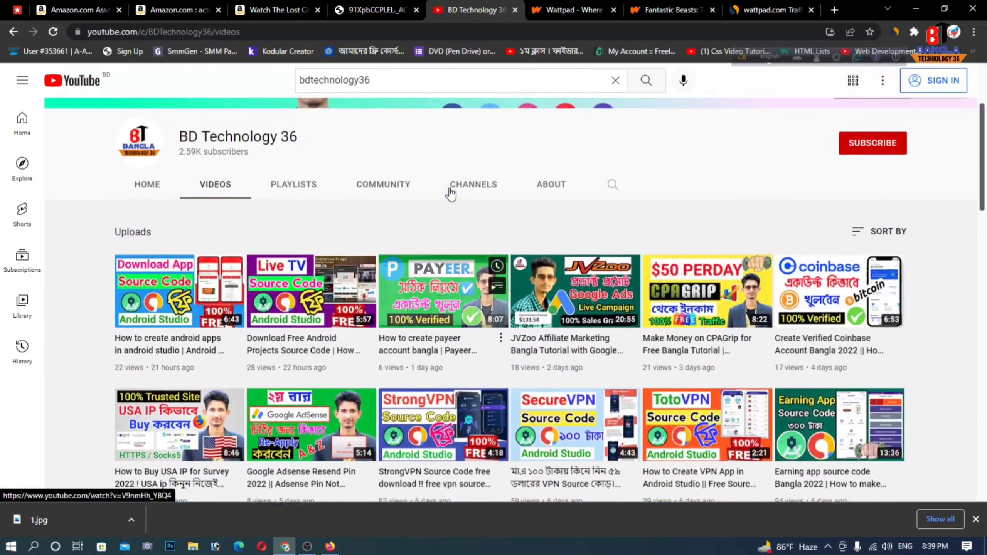
scroll(622, 280, "down", 2)
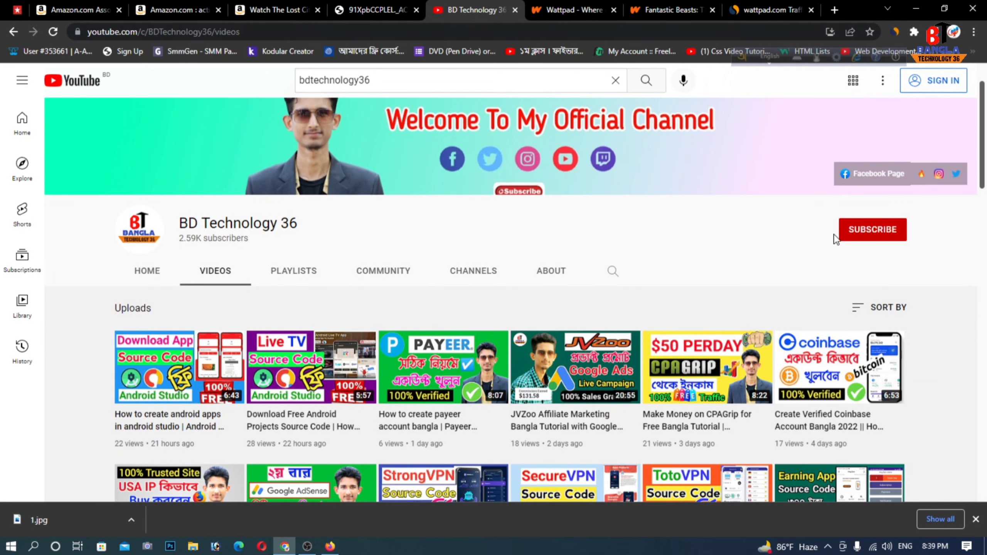
scroll(424, 232, "up", 2)
mouse_move(789, 436)
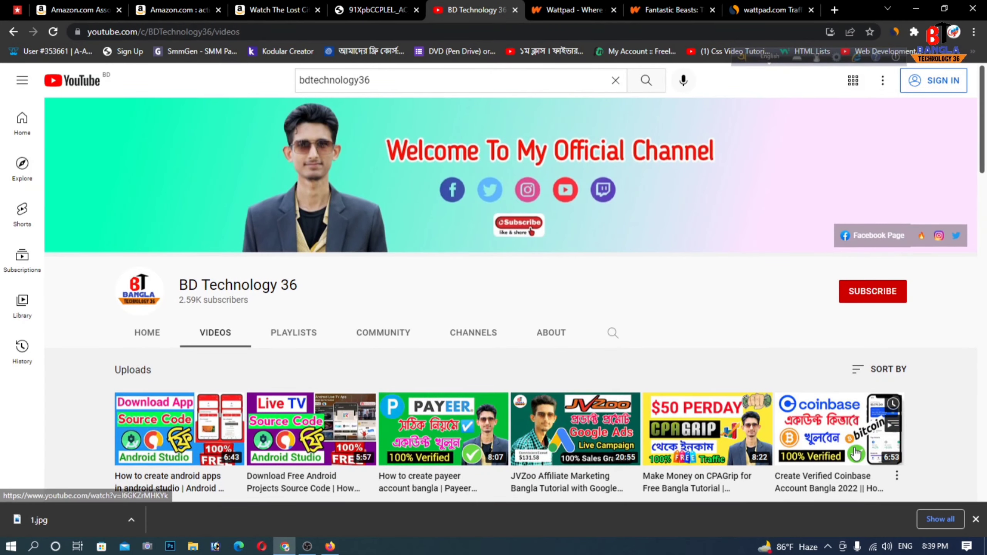
Step: Dismiss the browser's downloads bar and browse the channel's older uploads, including the Amazon affiliate marketing videos
left_click(975, 520)
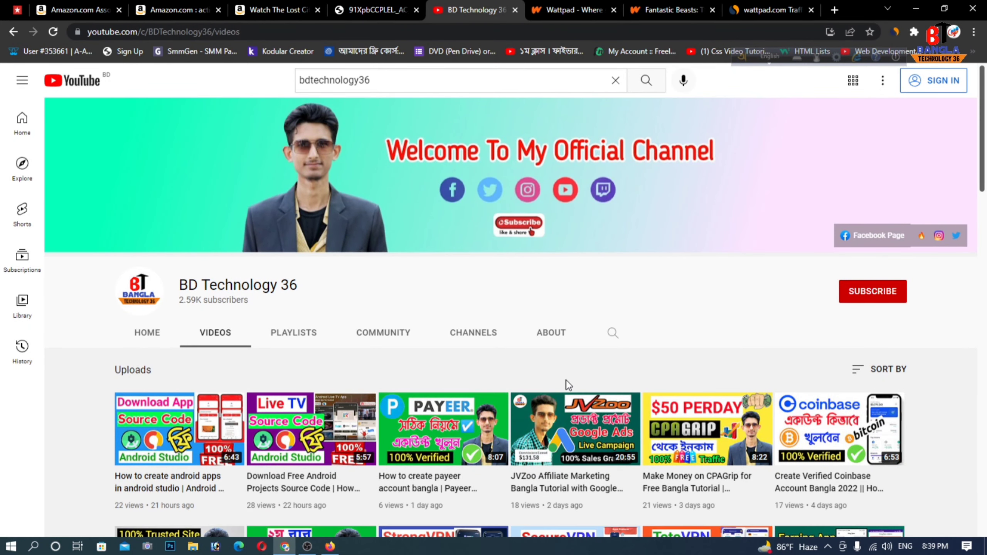
scroll(566, 381, "down", 2)
scroll(567, 385, "down", 8)
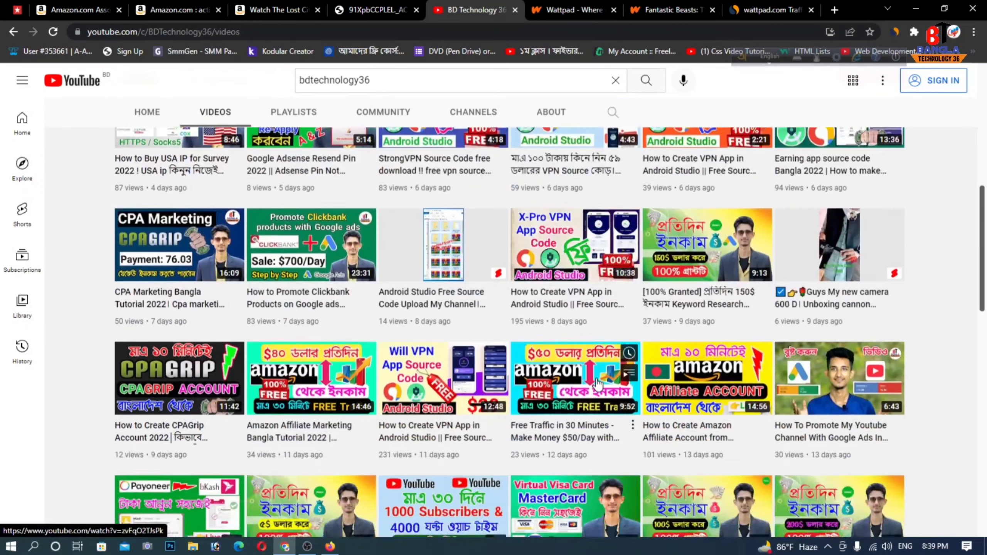
scroll(601, 379, "up", 5)
scroll(544, 350, "down", 6)
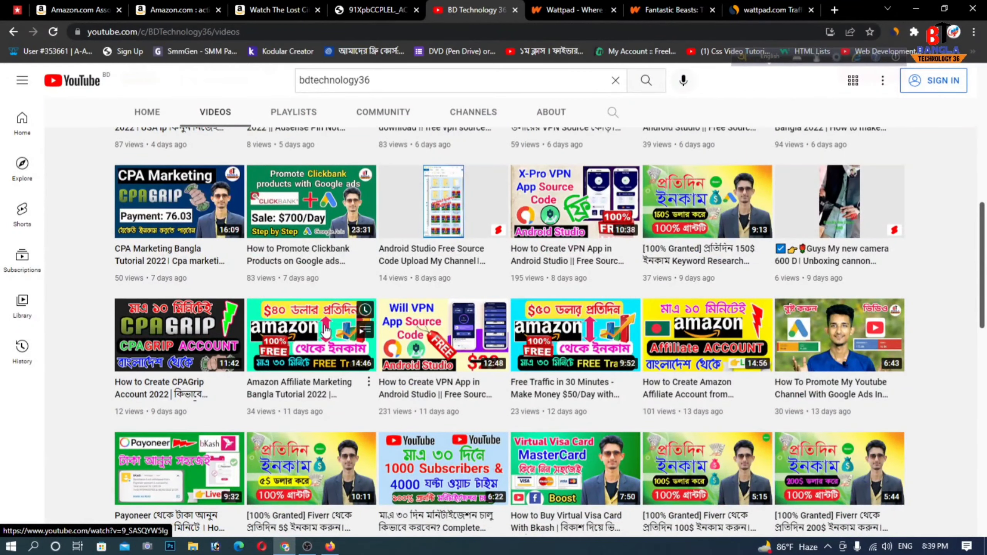
scroll(555, 289, "up", 4)
scroll(555, 290, "up", 7)
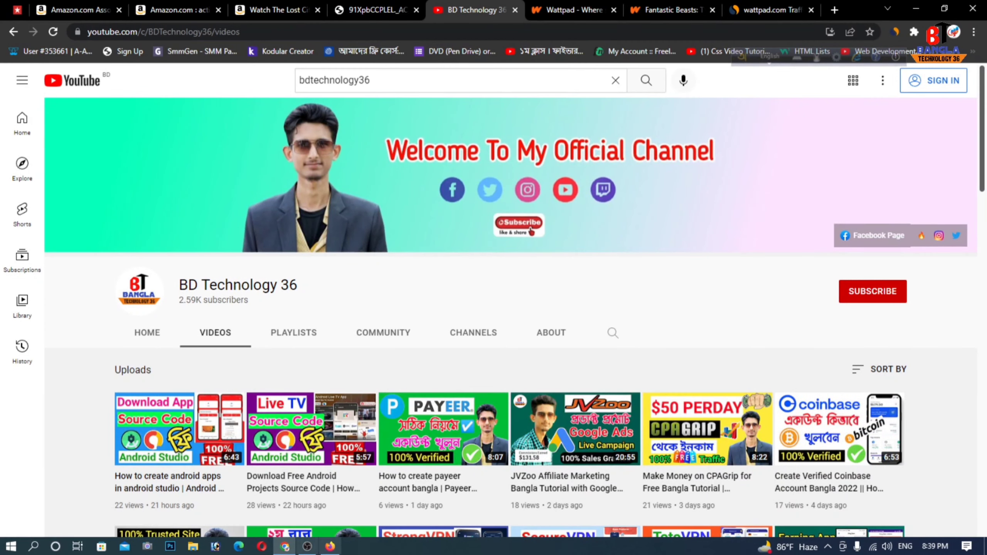
left_click(305, 548)
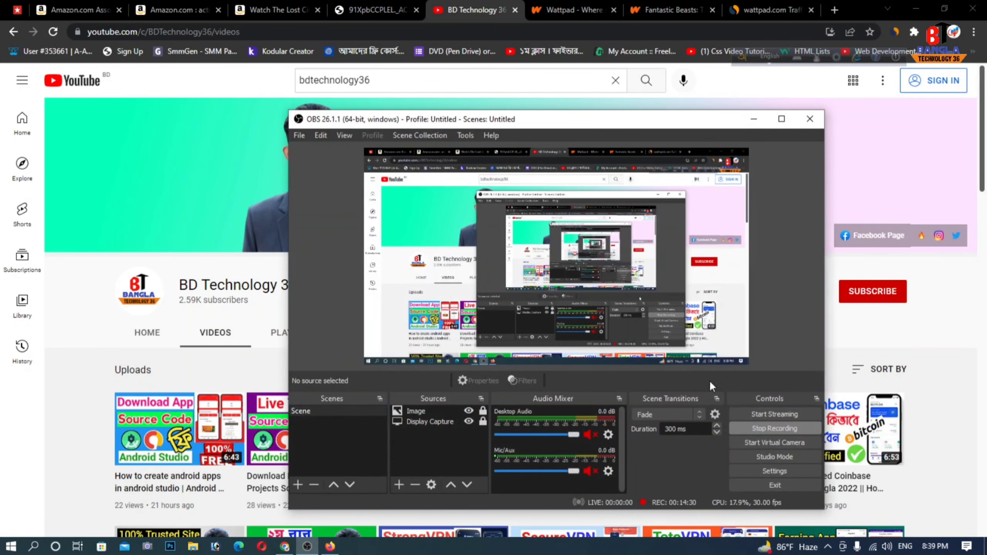